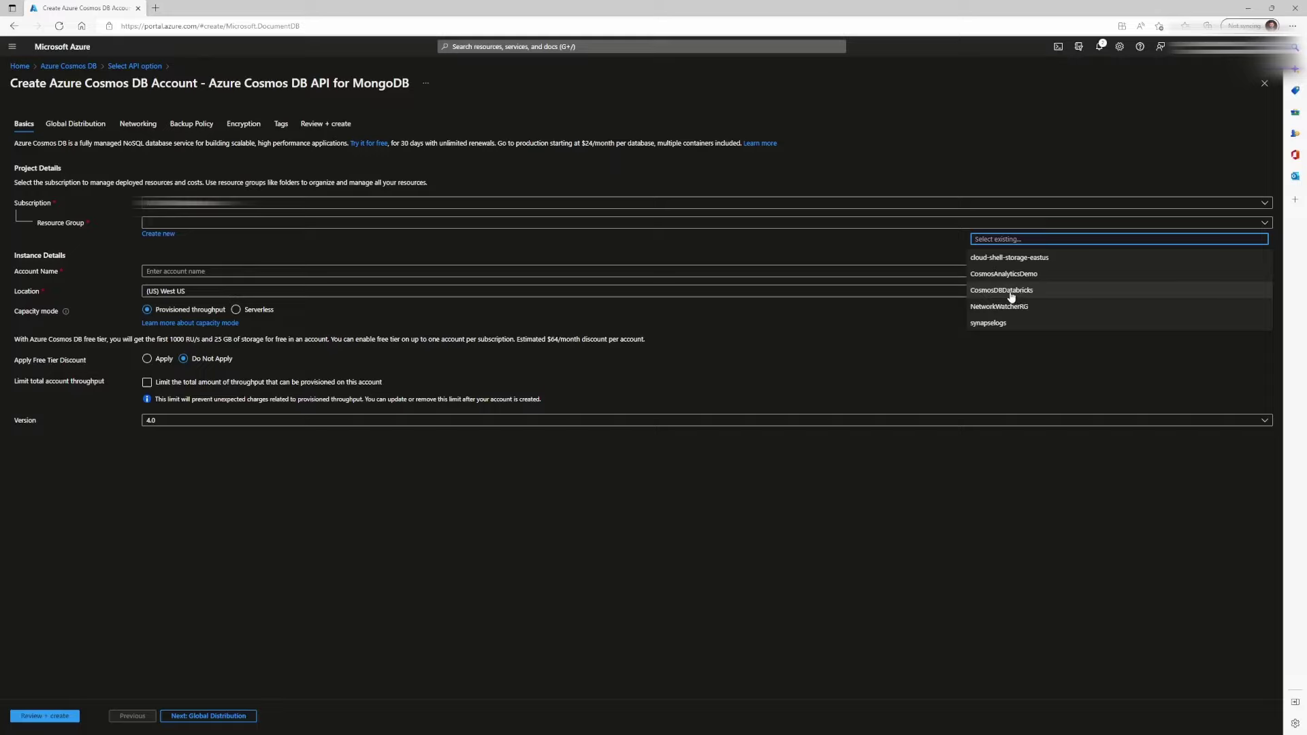
Fill in resource group CosmosDBDatabricks, account name cosmosdbanalyticsconnectormongo and location (Canada) Canada Central
click(1016, 291)
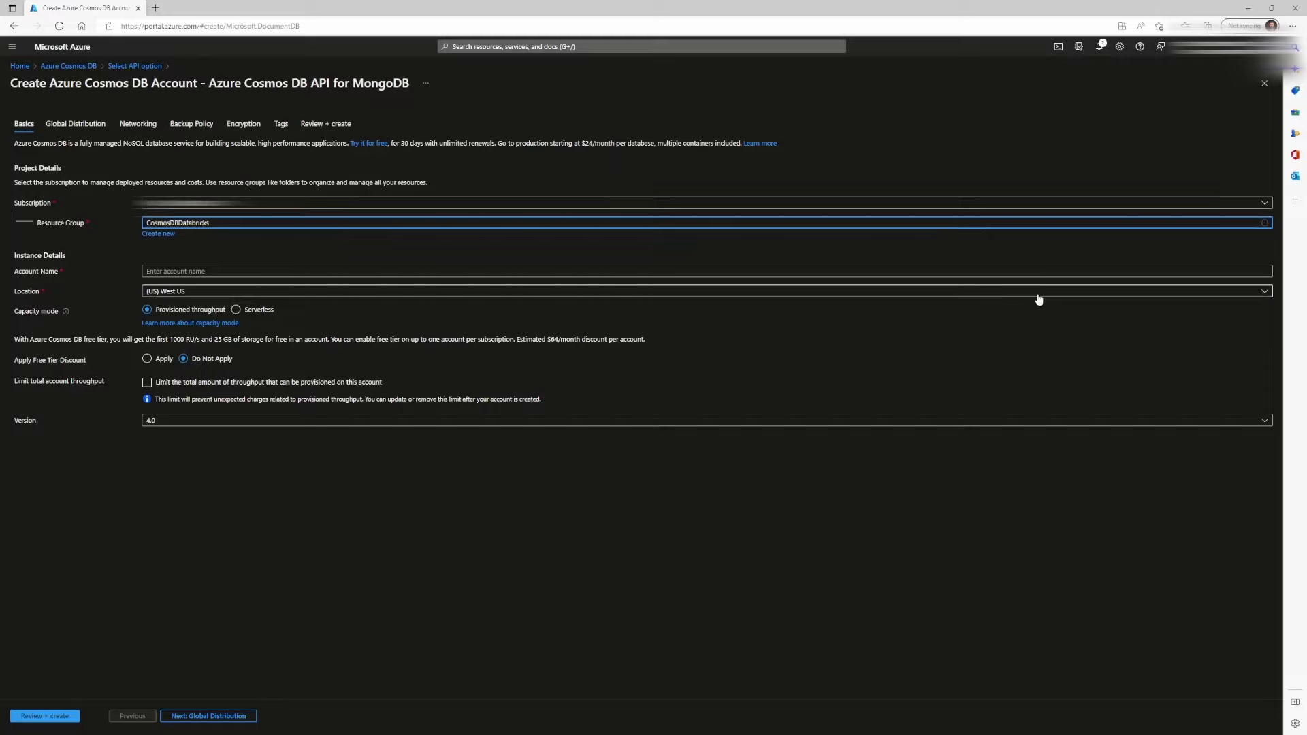
click(216, 273)
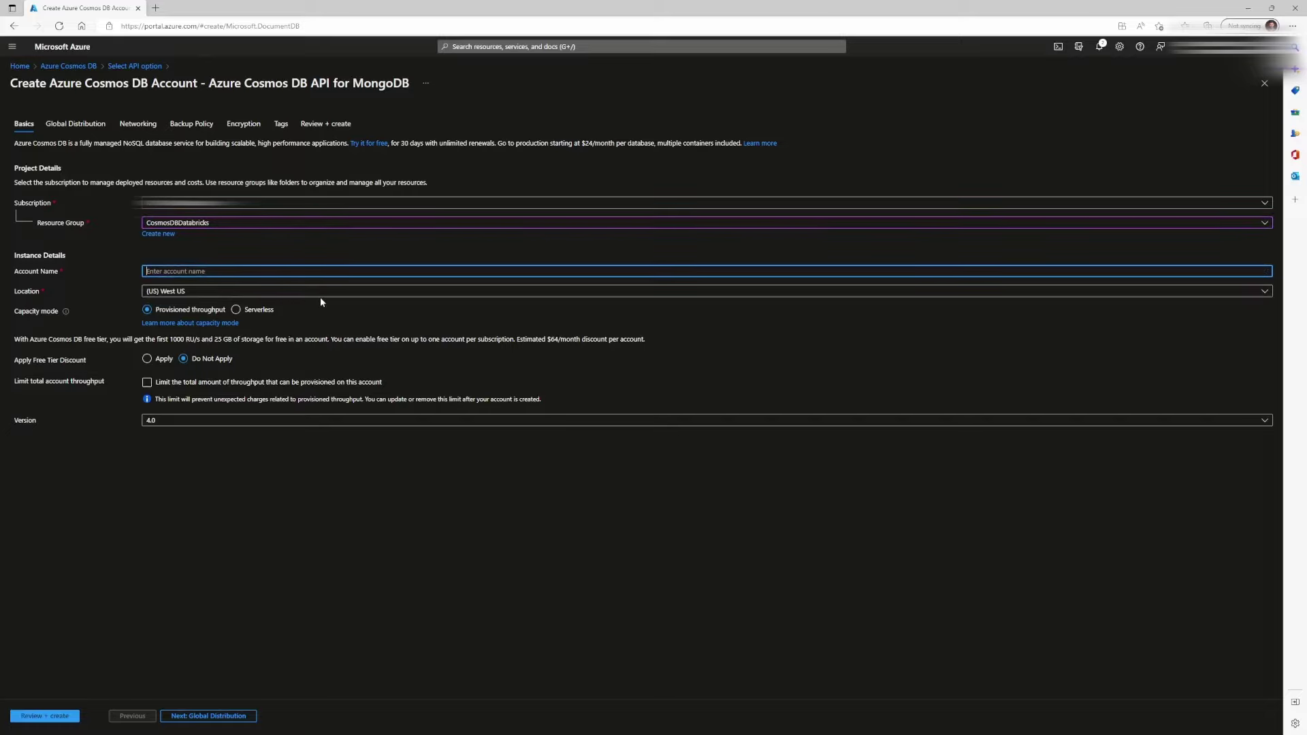
text(cosmosdbanalyti)
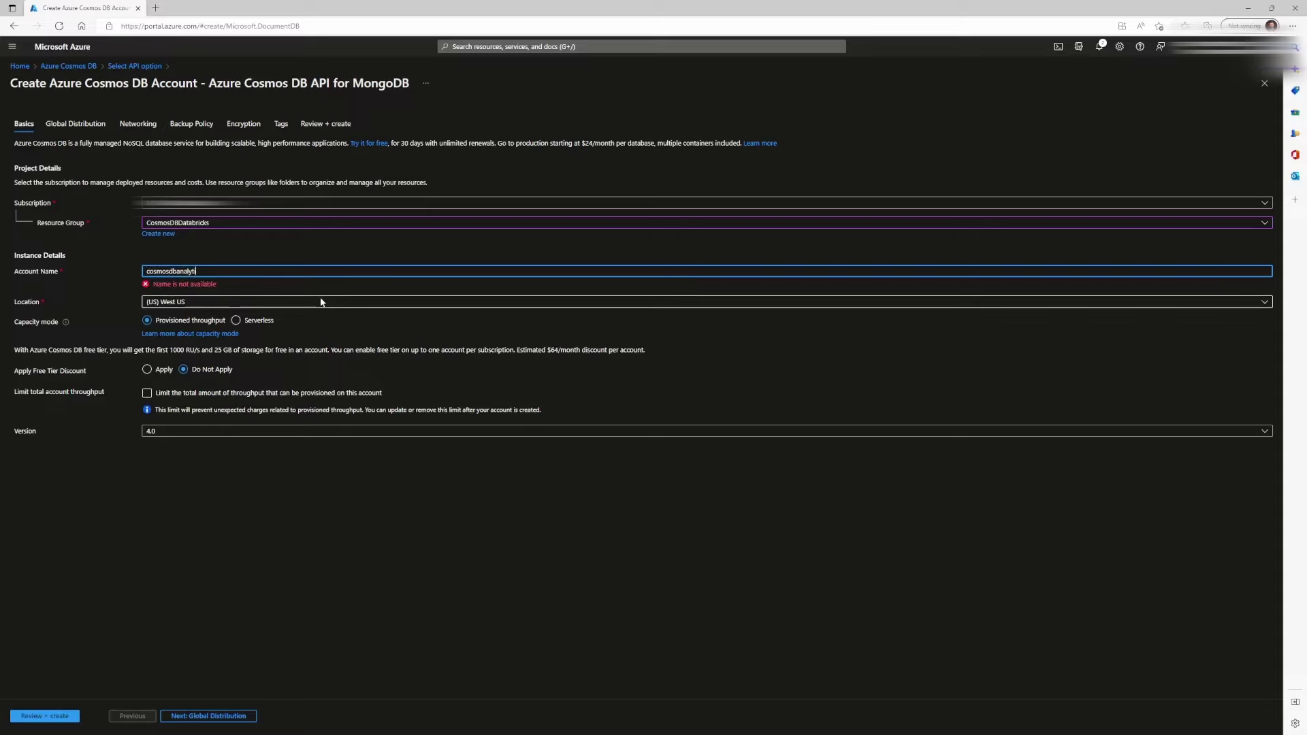
text(csconnectormongo)
click(297, 292)
text(can)
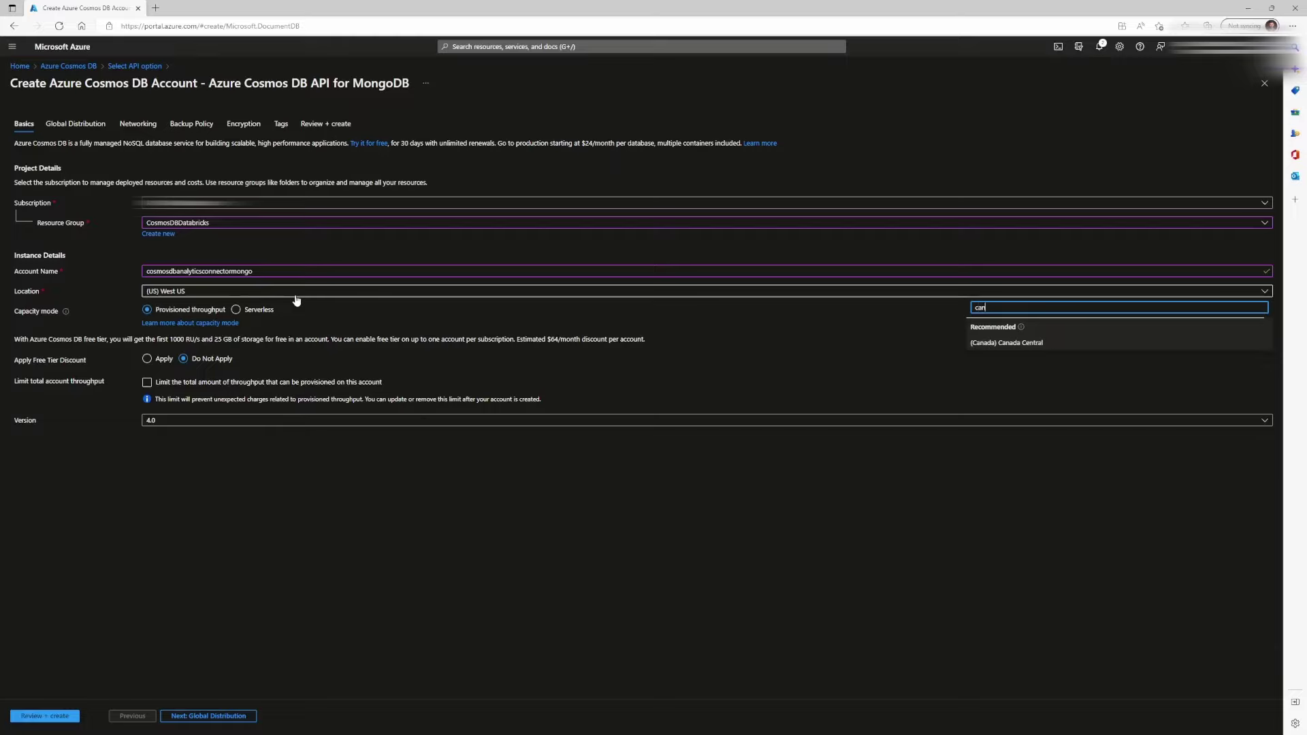
click(1028, 343)
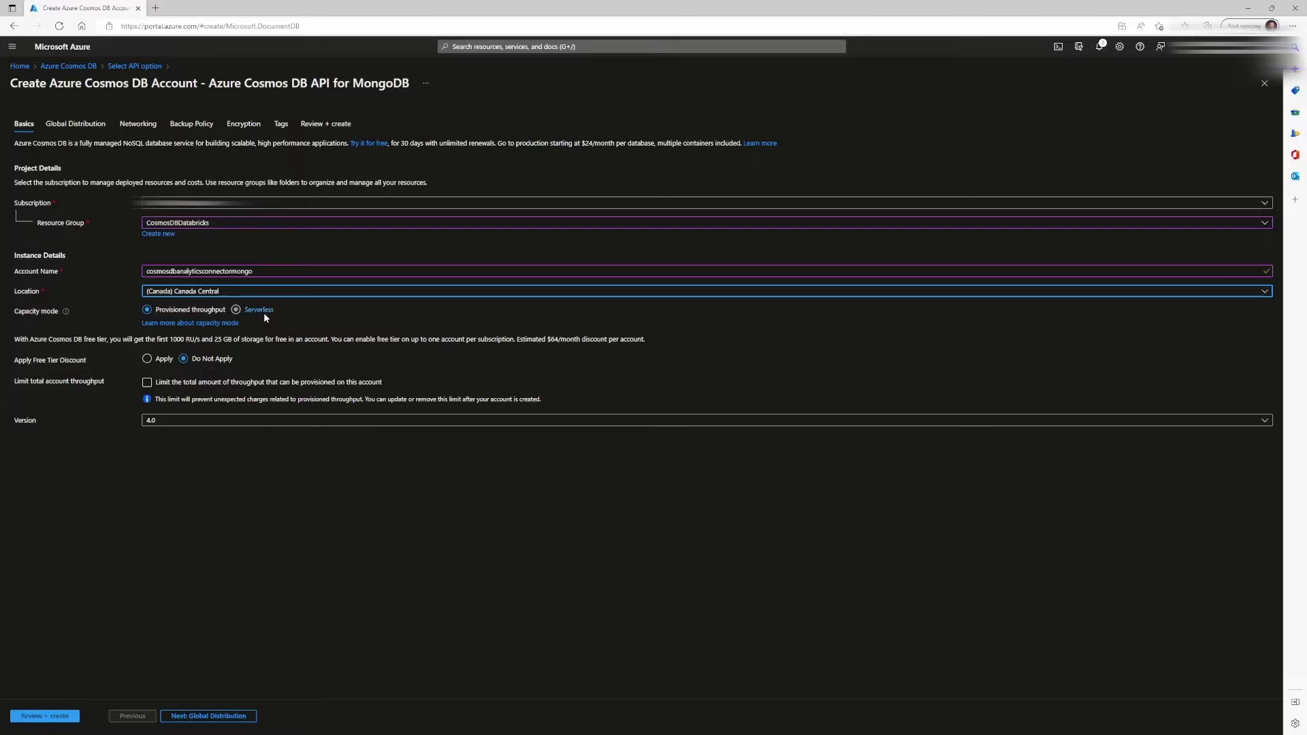
Choose Serverless capacity mode and continue to the Global Distribution settings
click(264, 312)
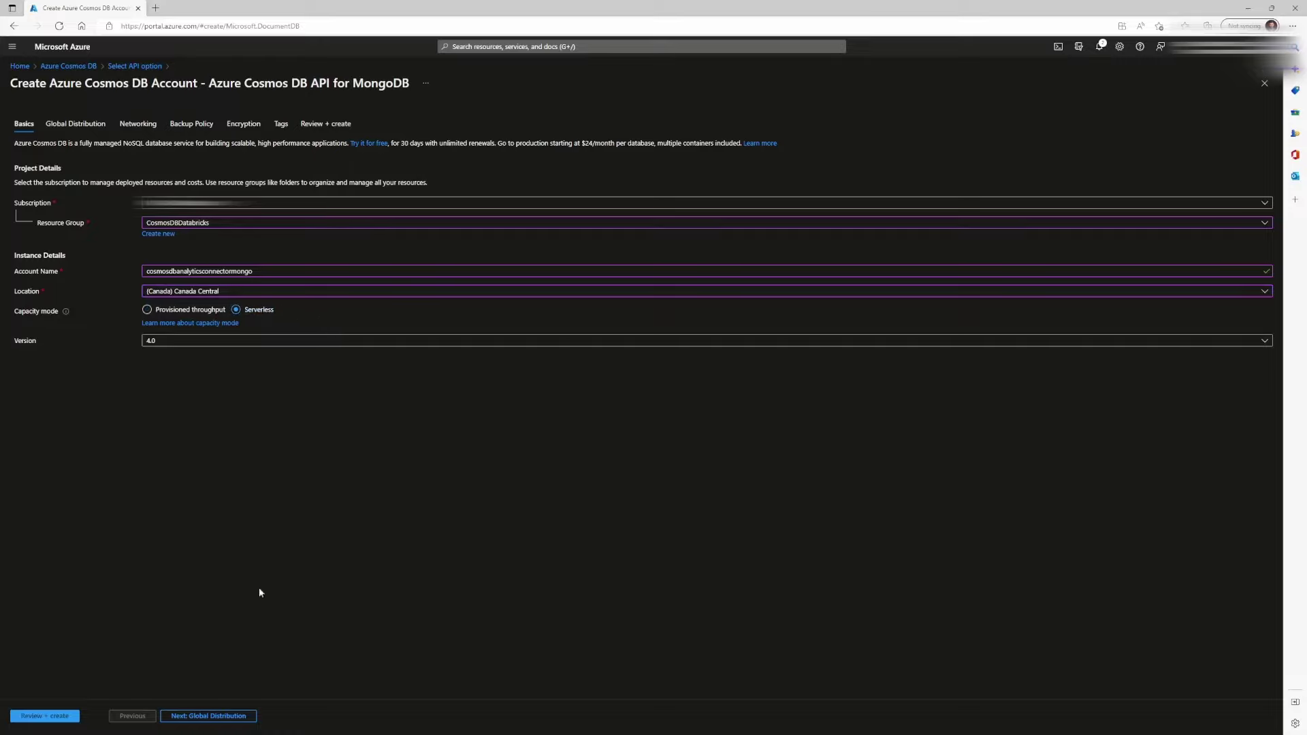
click(238, 717)
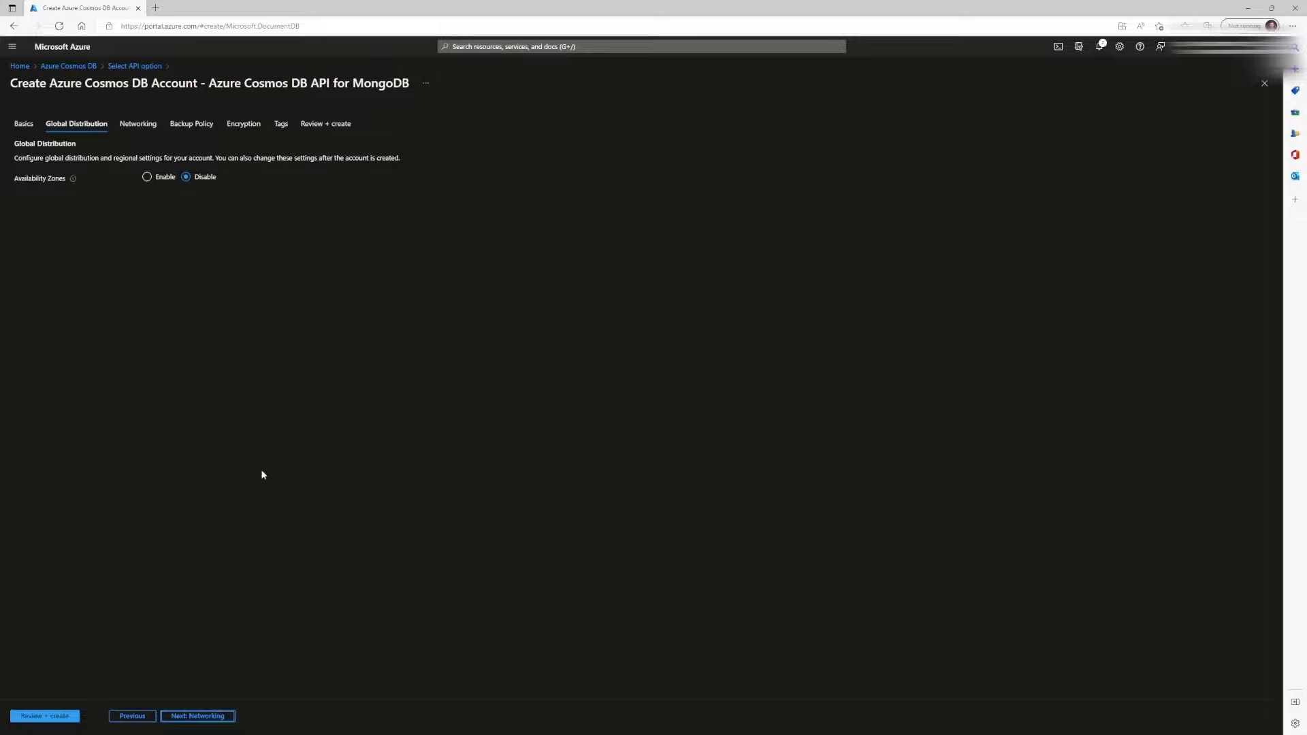
Accept the default Networking, Backup Policy, Encryption and Tags settings through to Review + create
click(218, 715)
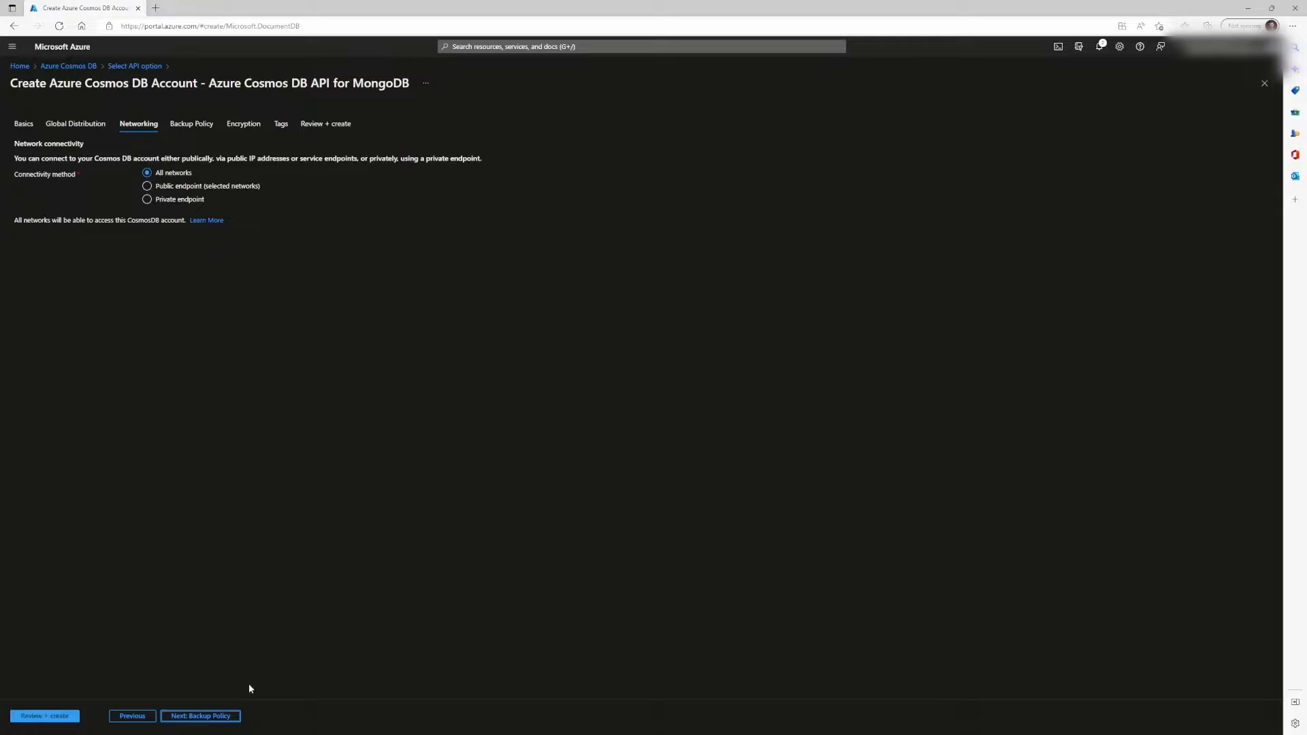
click(227, 715)
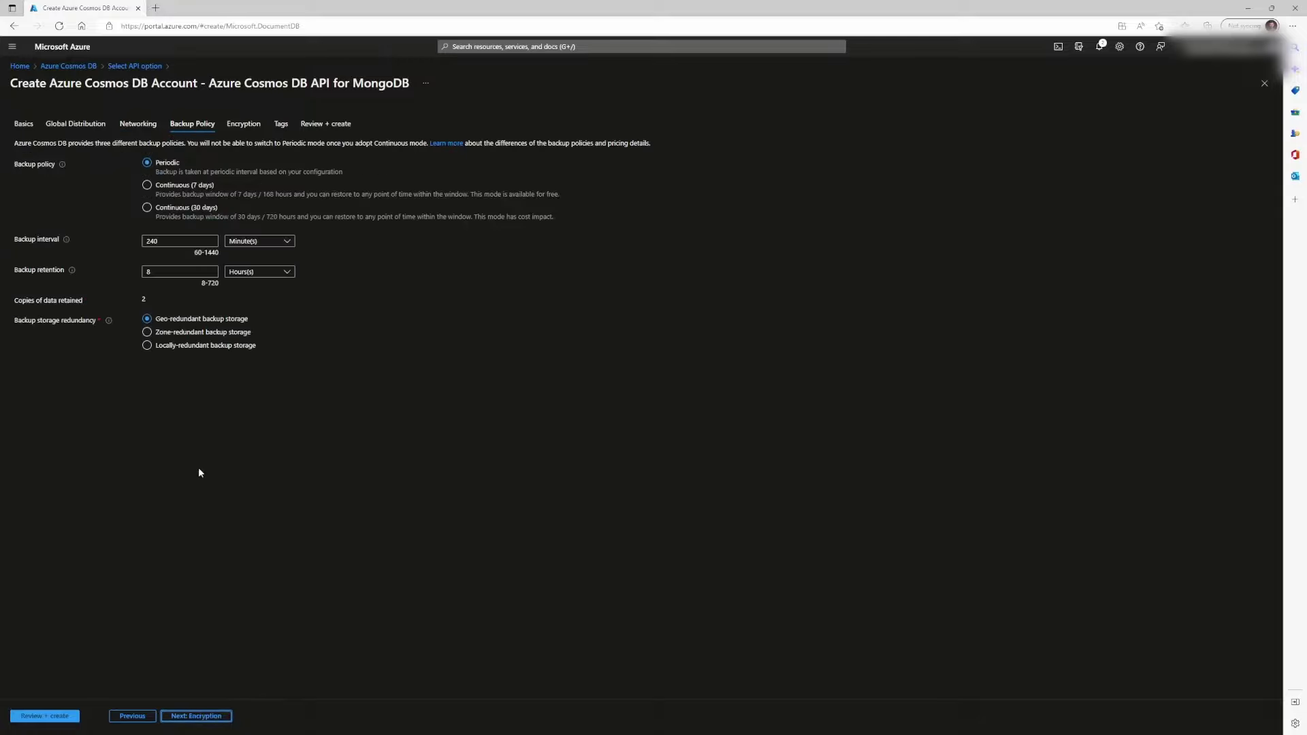
click(218, 717)
click(198, 715)
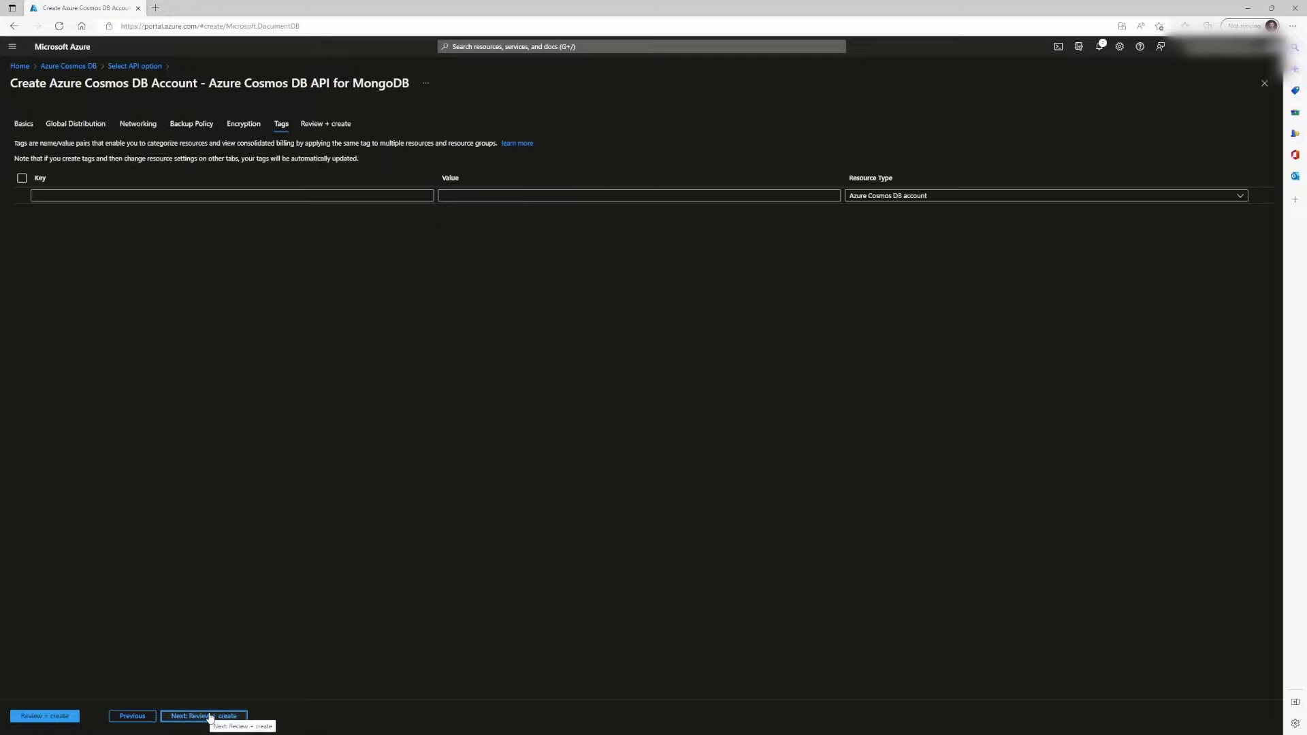
click(210, 716)
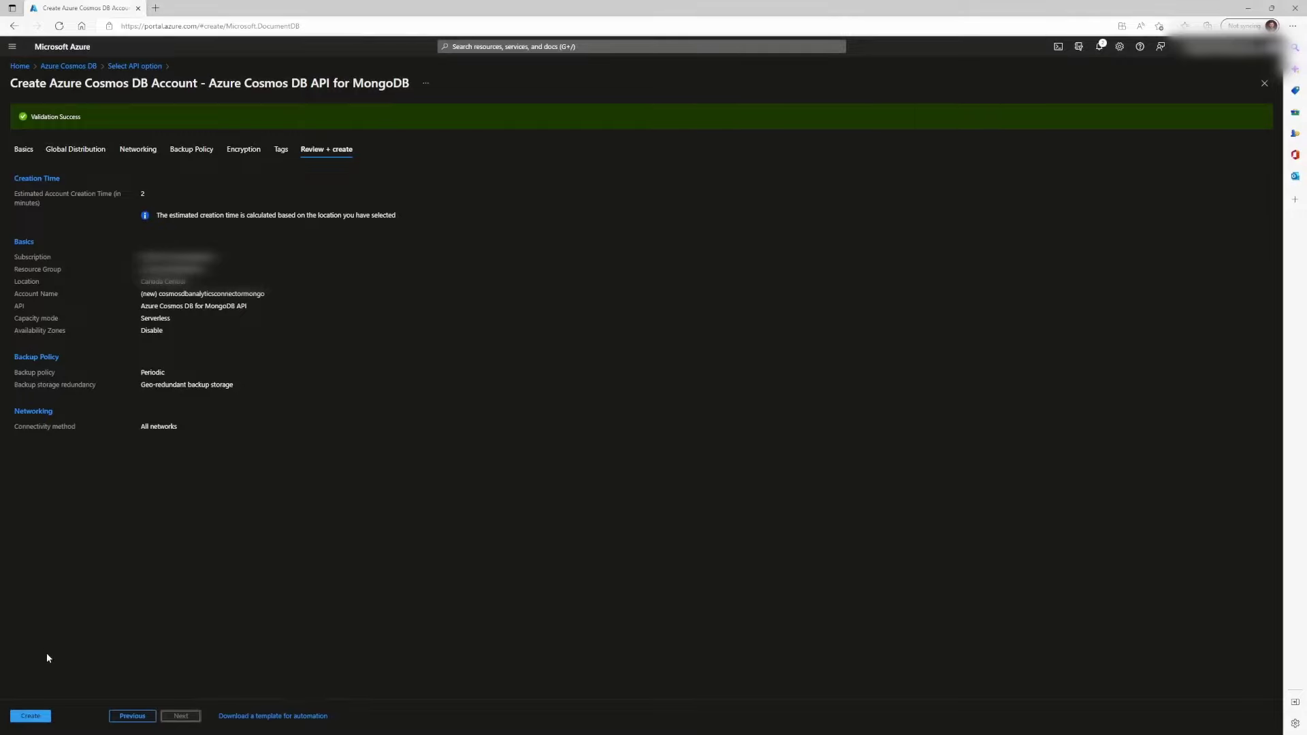
Create the cosmosdbanalyticsconnectormongo account and open it once deployment completes
click(30, 715)
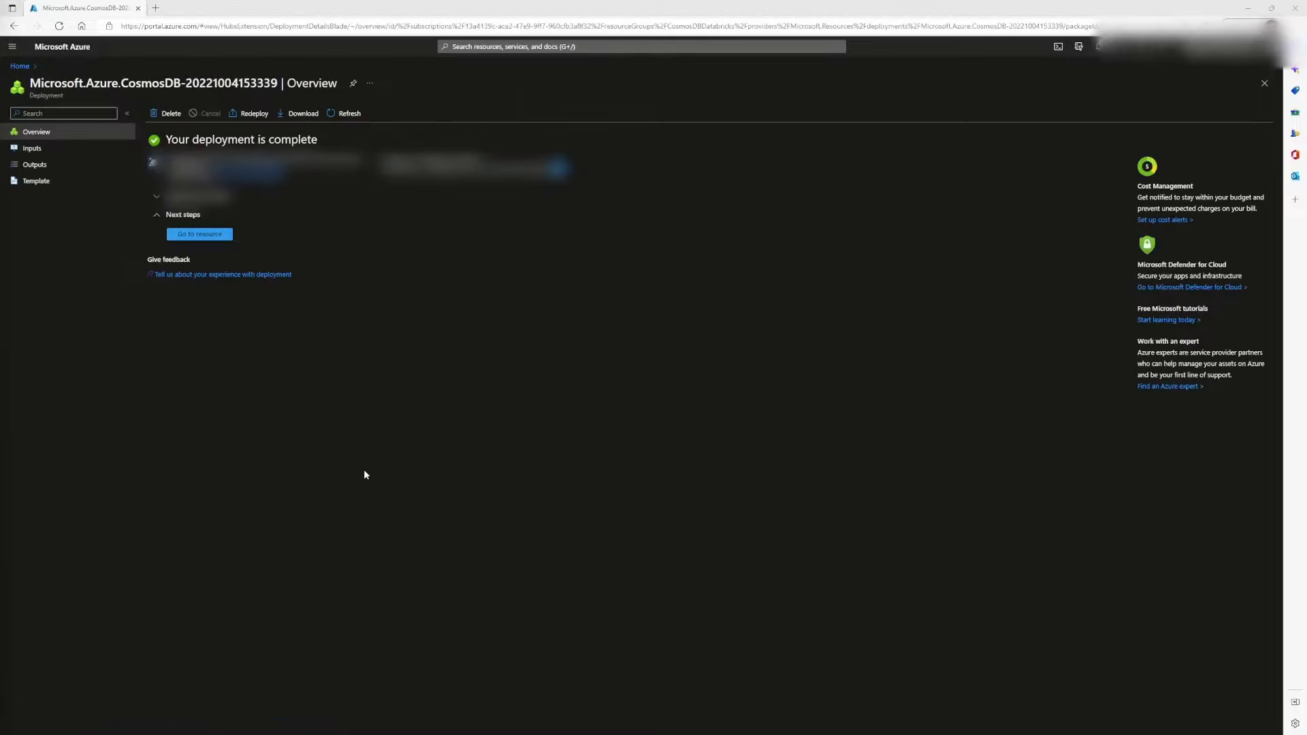
click(187, 235)
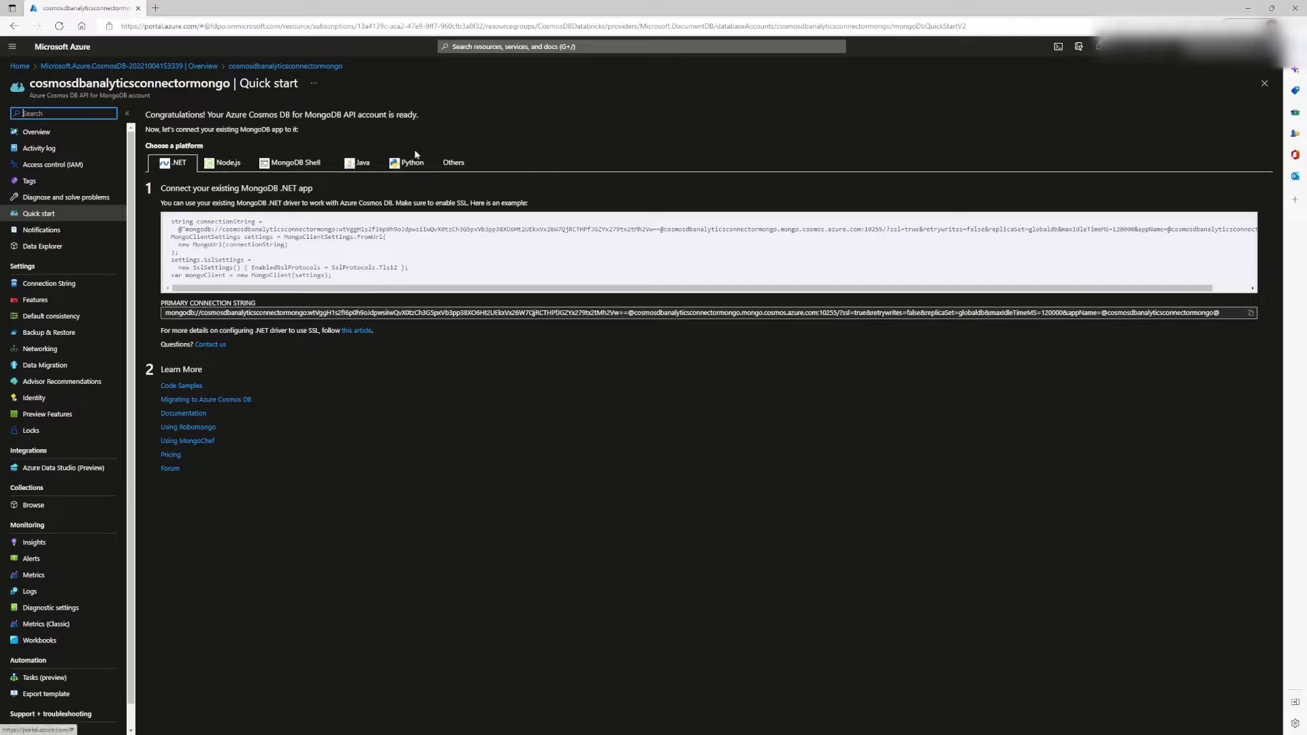
Review the Connection String page, then go to Data Explorer
click(62, 284)
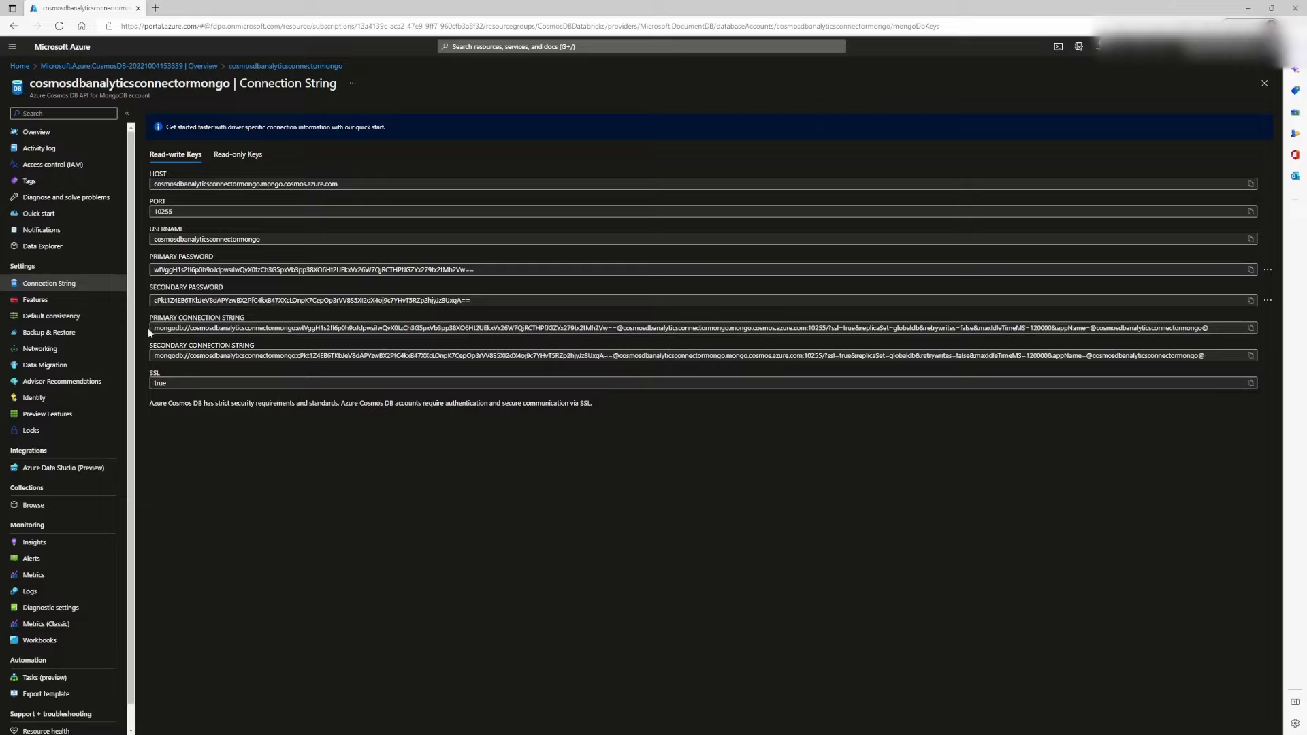
click(59, 252)
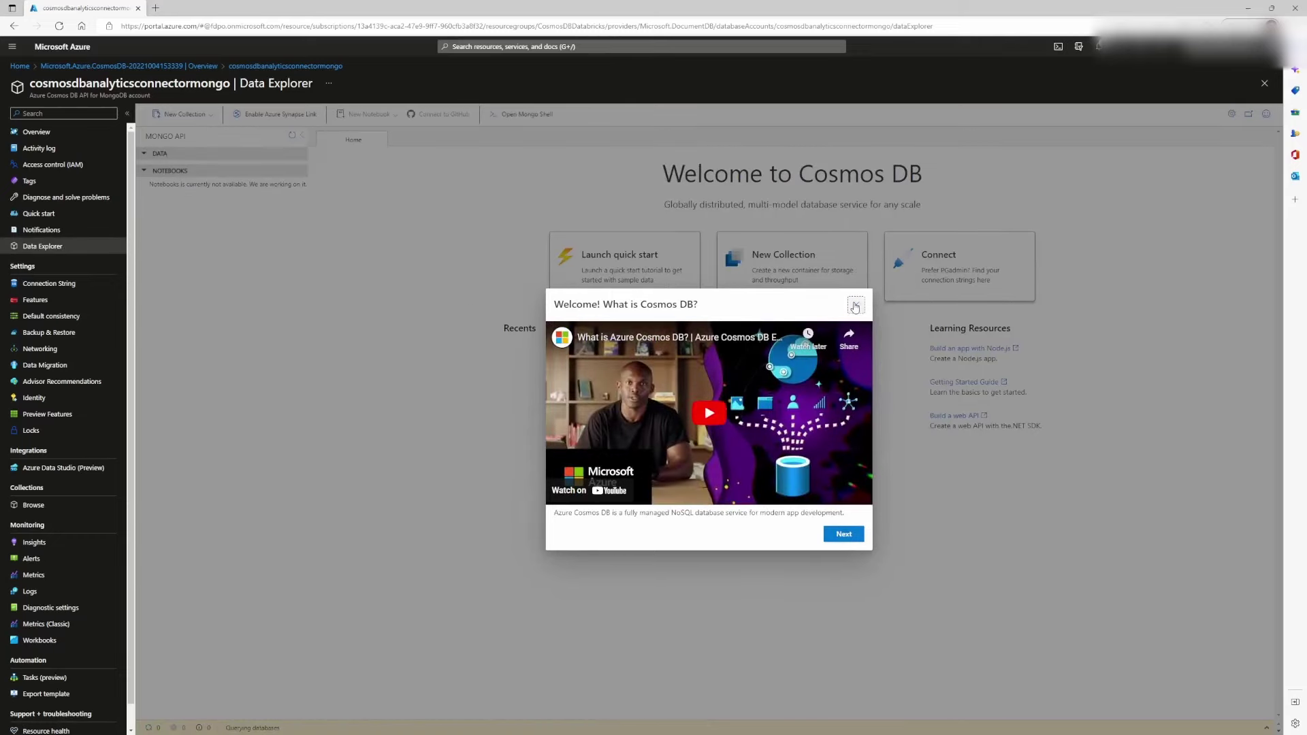
Dismiss the welcome dialog and add a new database with id testingcosmos
click(856, 305)
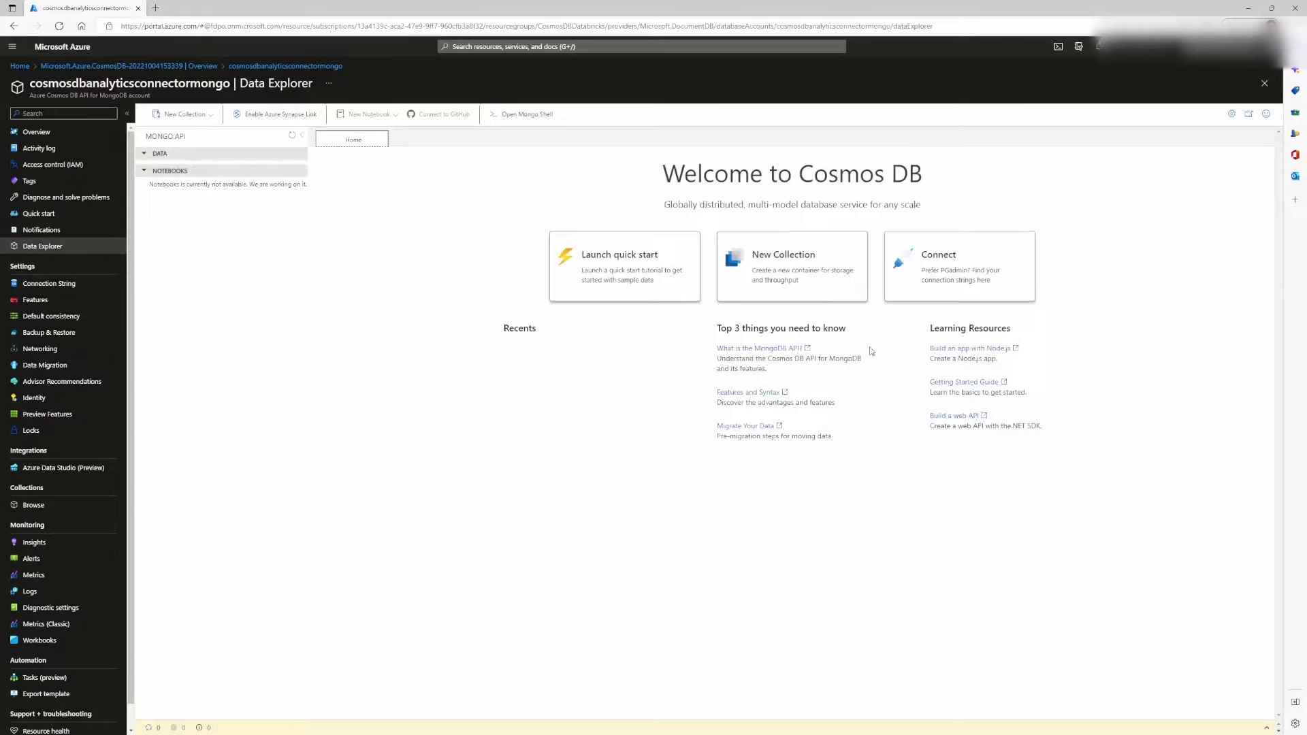
click(210, 115)
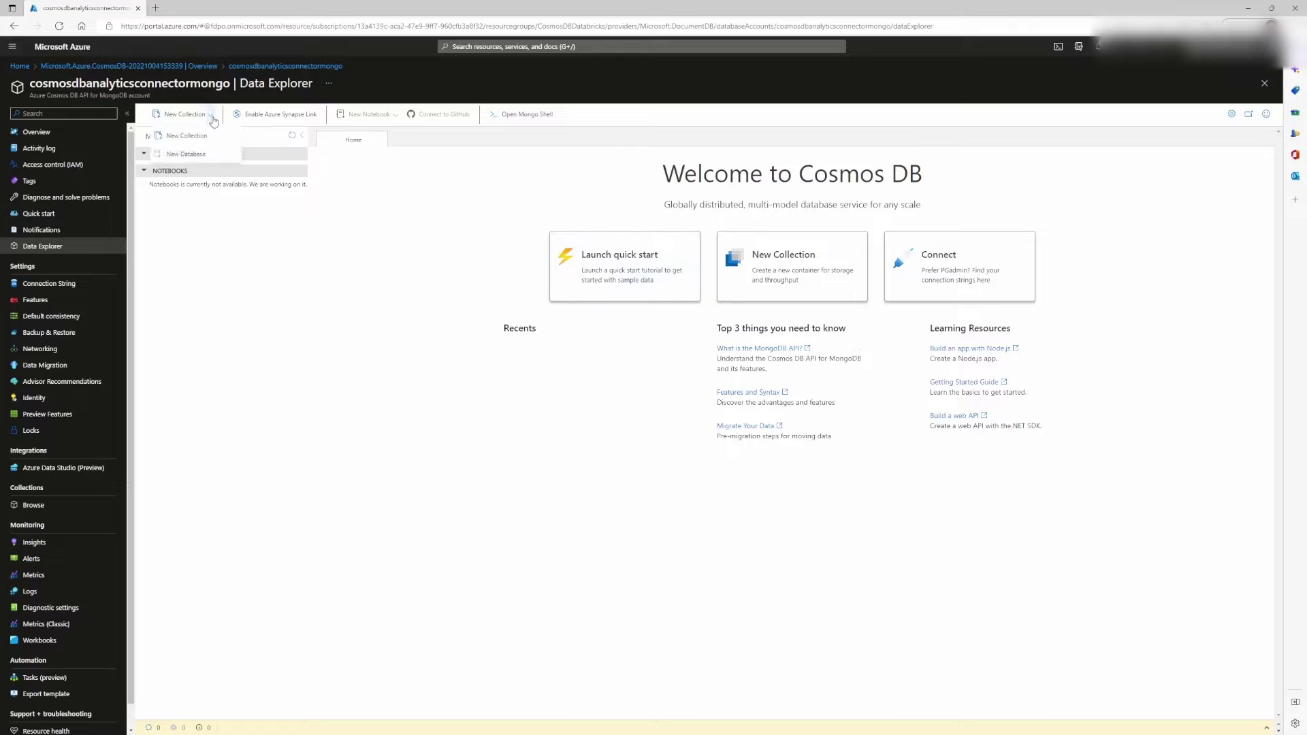
click(201, 154)
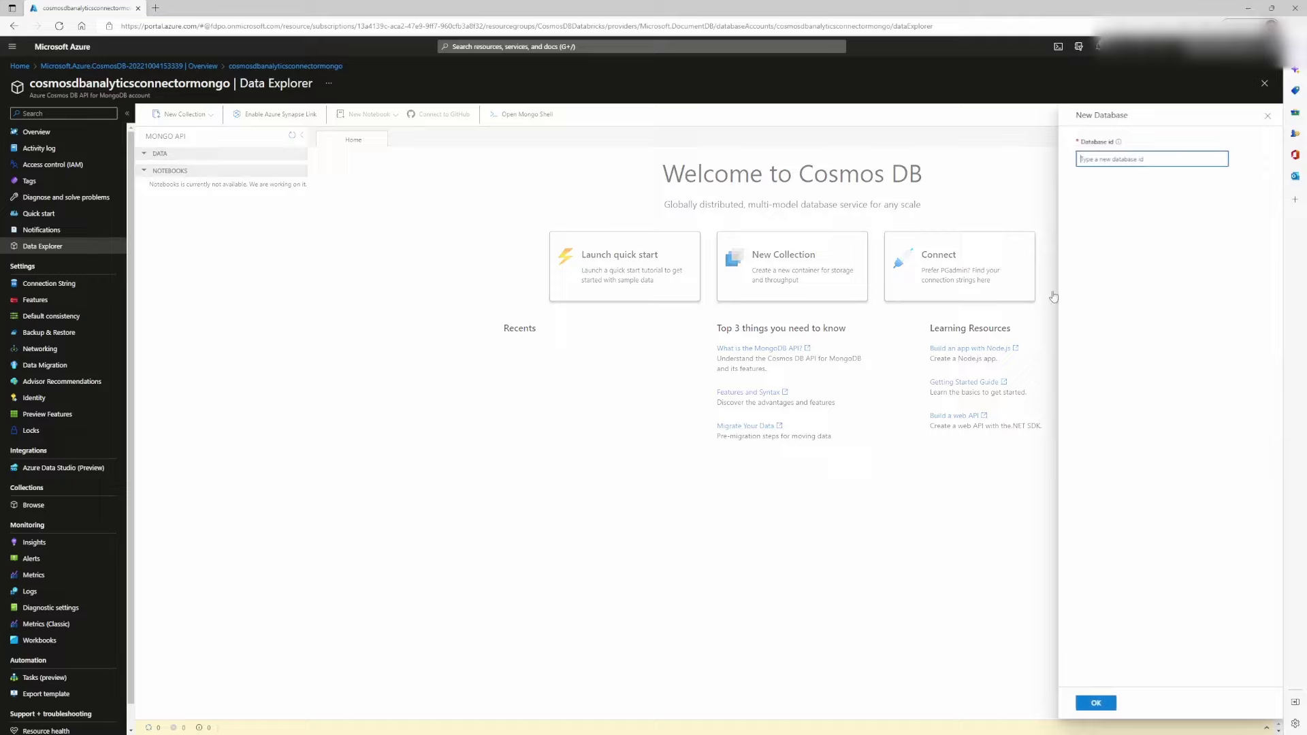
text(t)
text(mong)
key(BackSpace)
text(cosmos)
click(1097, 704)
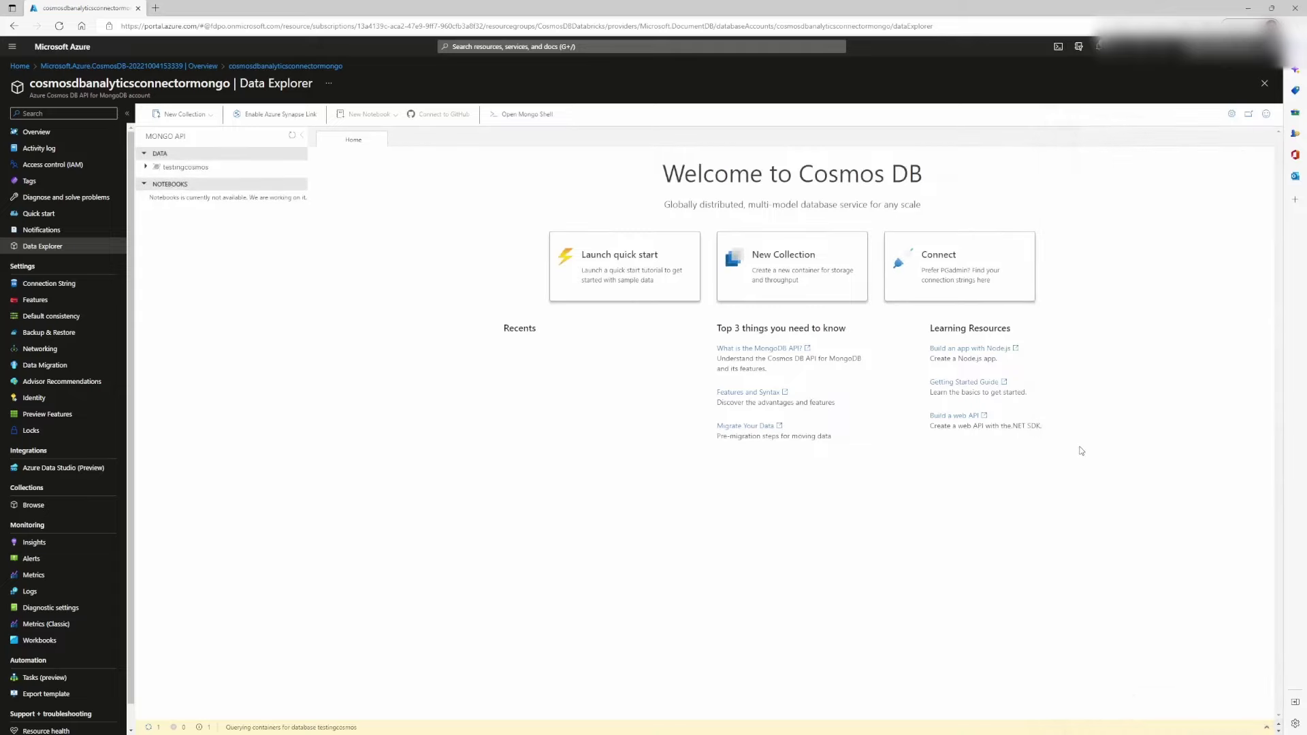
Add an Unsharded collection testingdatabrickscosmos under the testingcosmos database
click(146, 168)
click(298, 169)
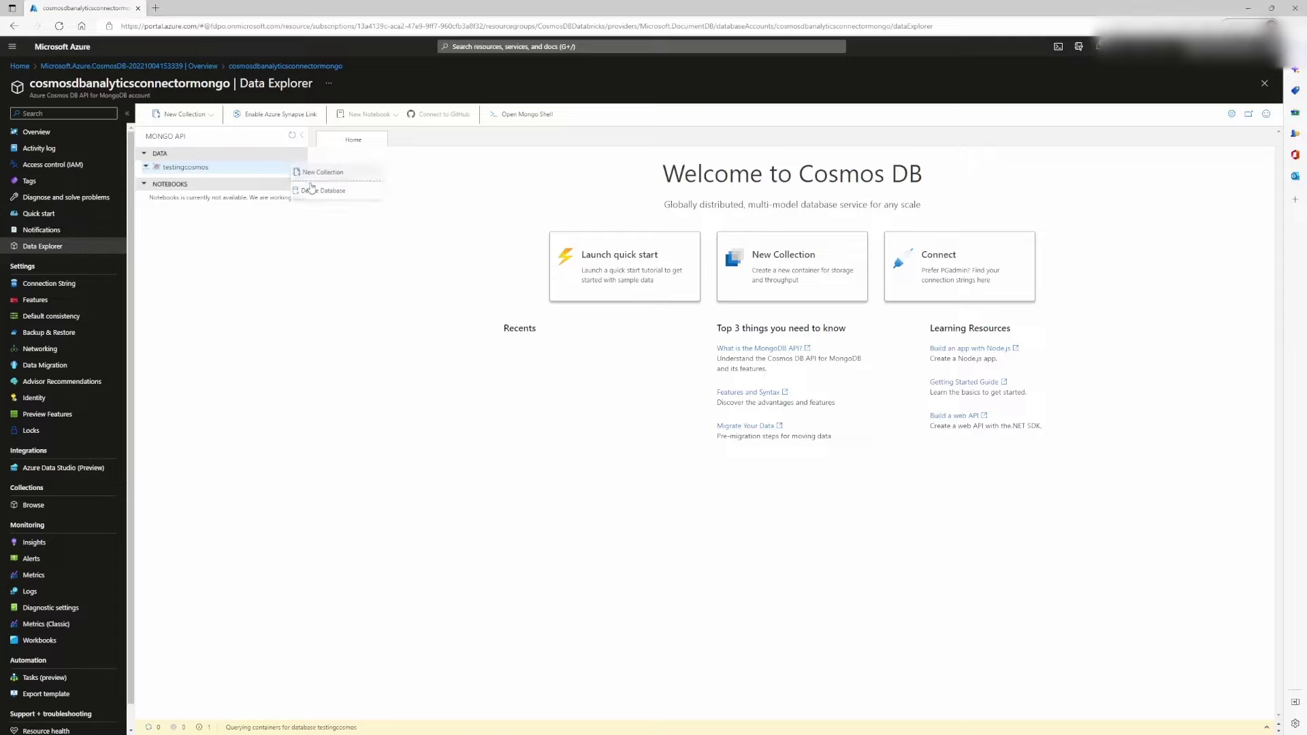
click(255, 169)
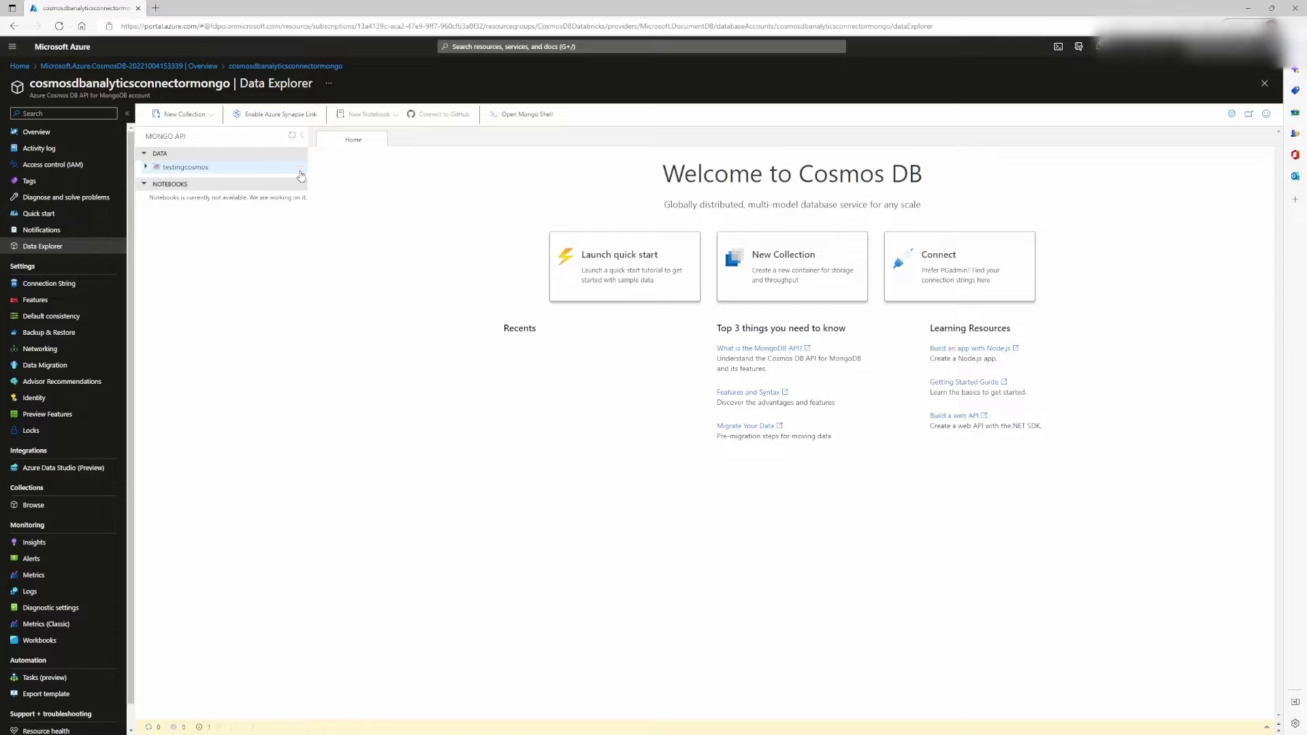
click(300, 171)
click(319, 176)
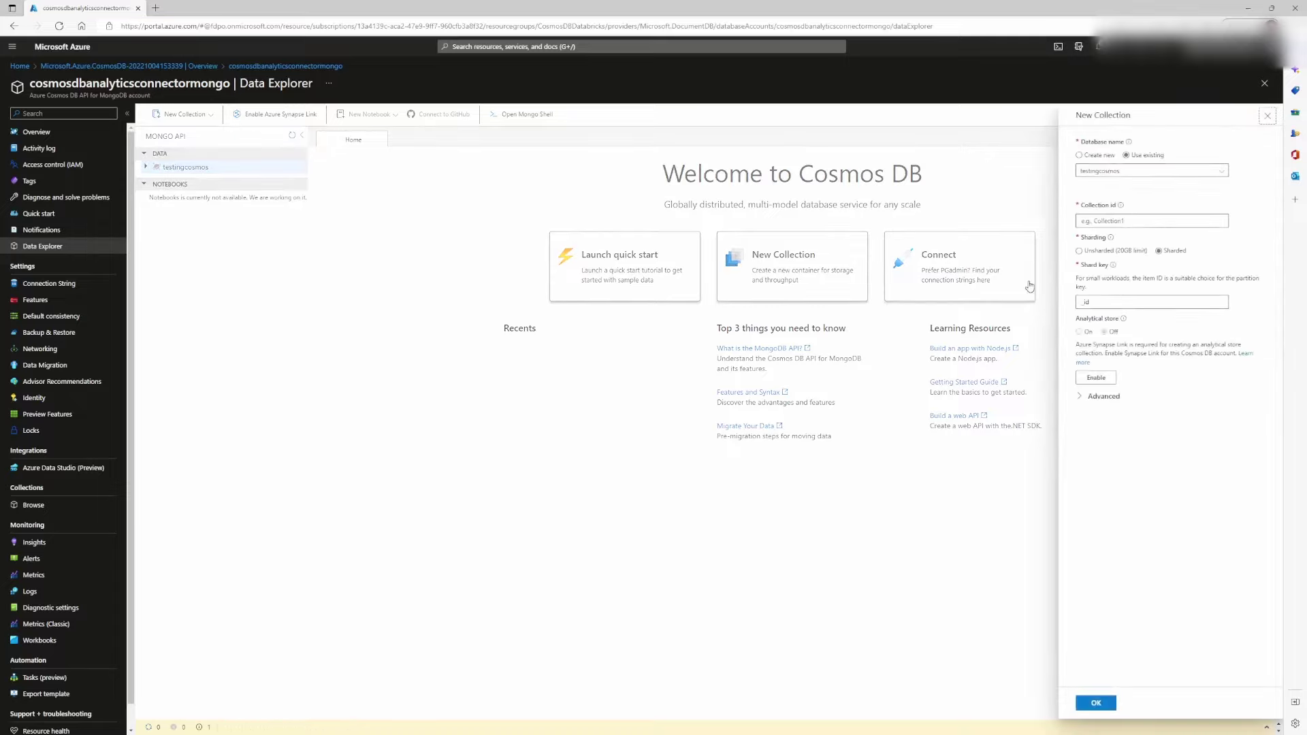
click(1158, 224)
text(testingdatabricksd)
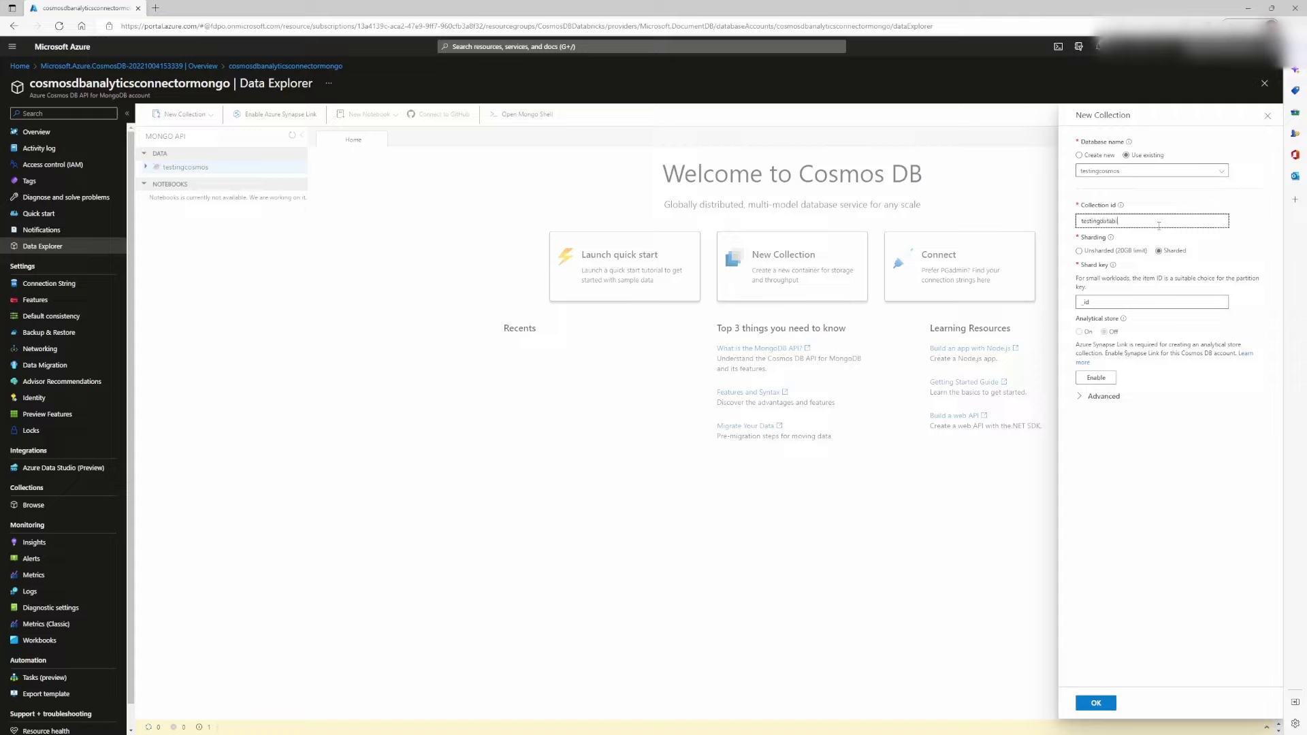
text(osmos)
click(1080, 251)
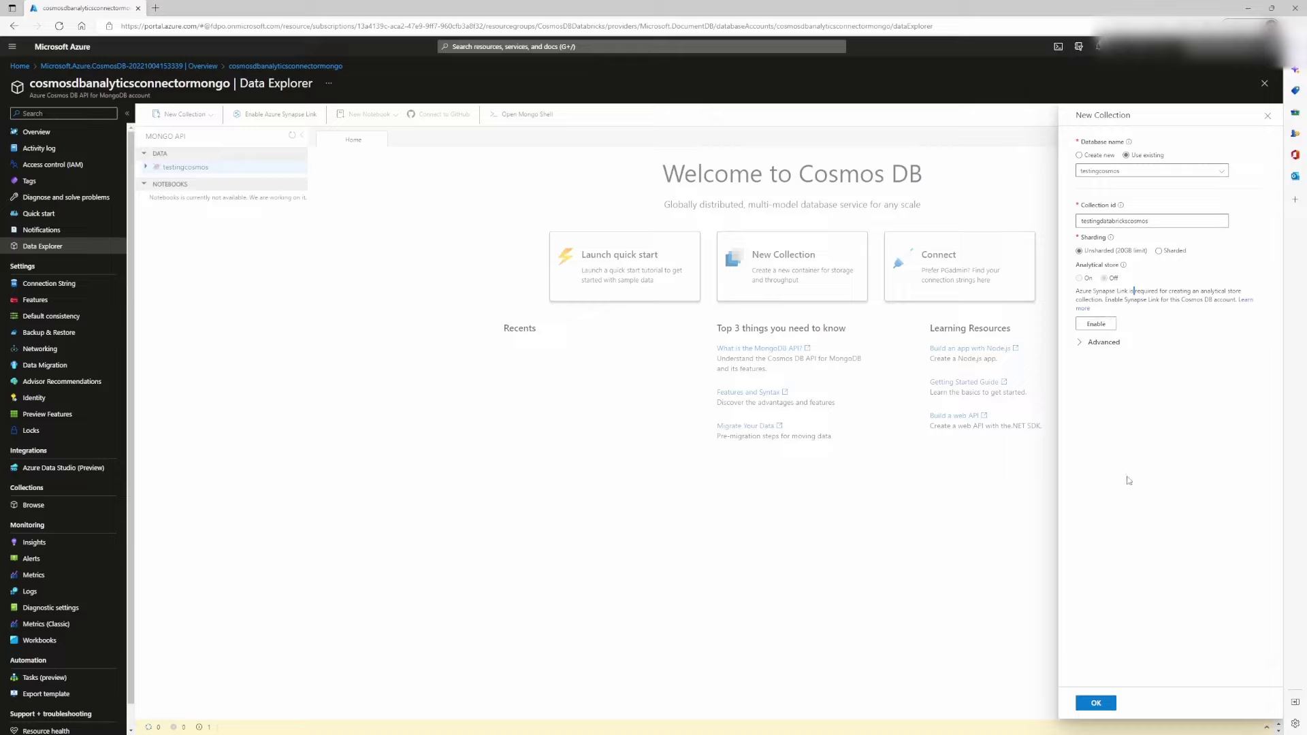
click(1095, 706)
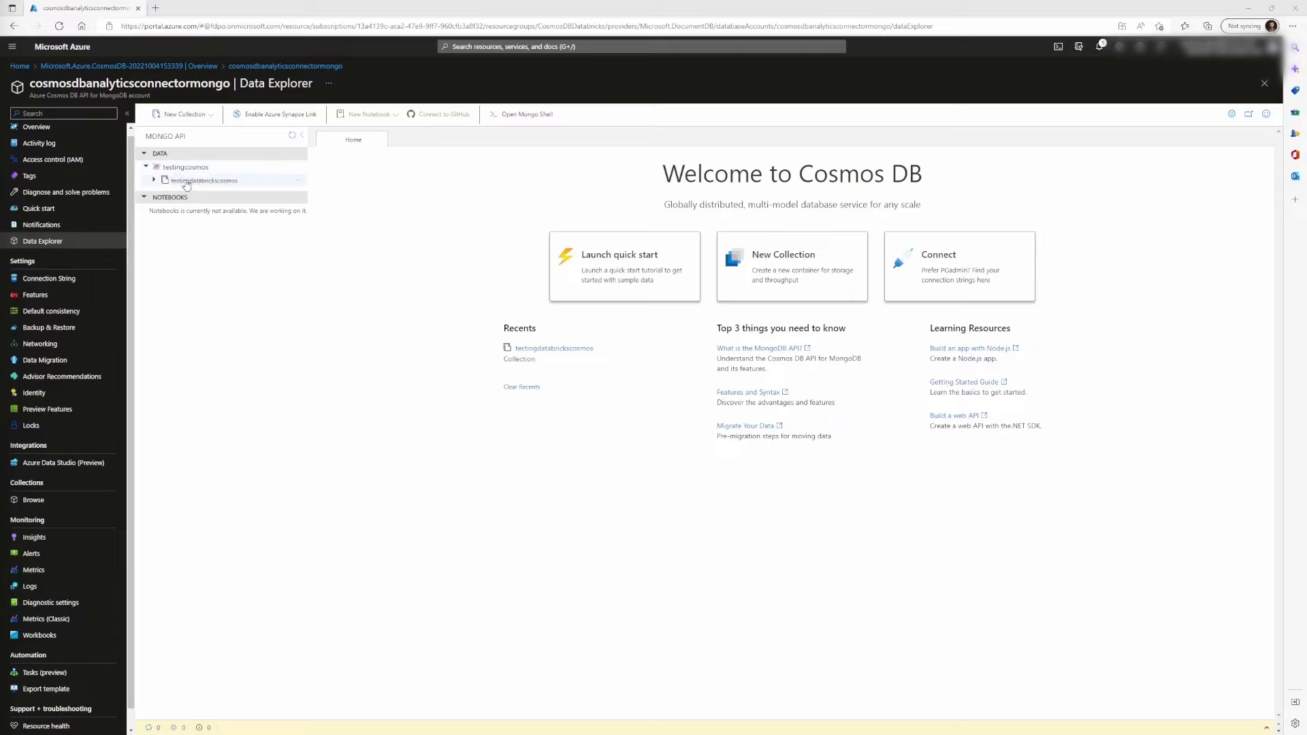
Show the account's Connection String page again
click(88, 281)
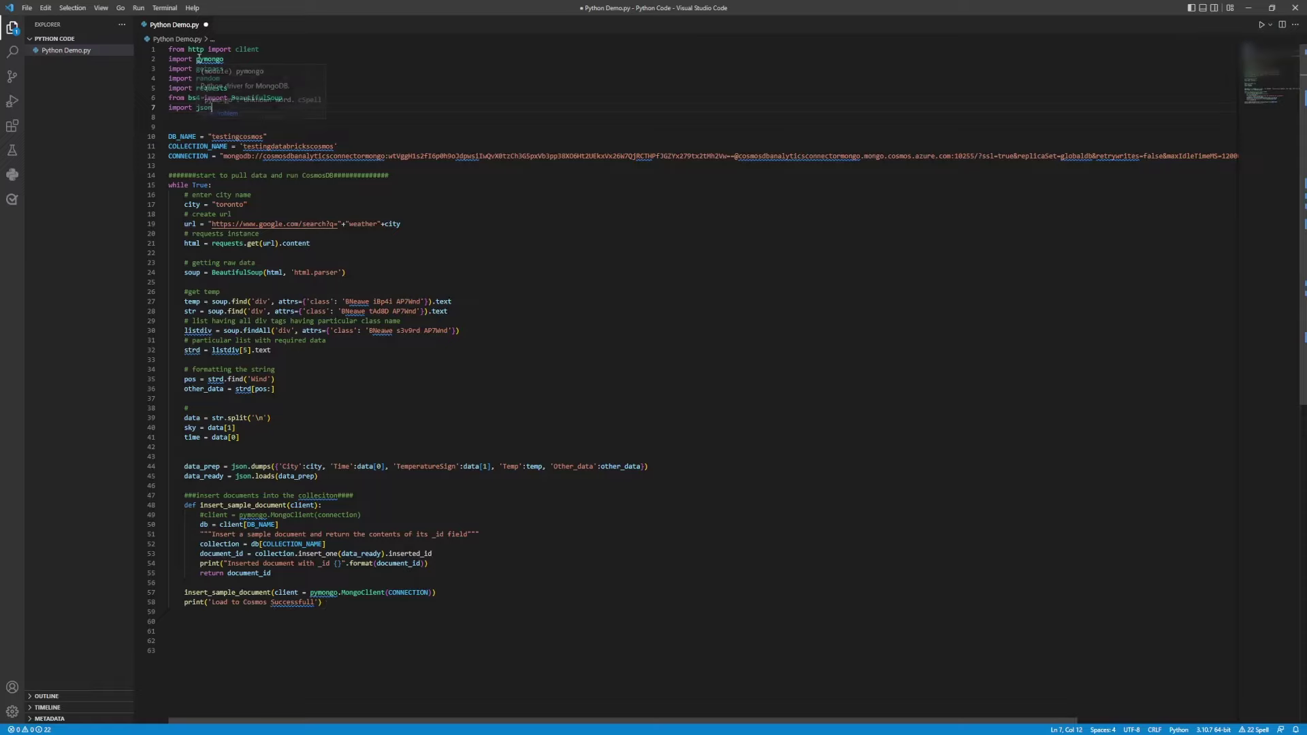
Add 'import time as time_sleep' and a closing time_sleep.sleep(1) line on line 61
key(Return)
text(import time as time_sleep)
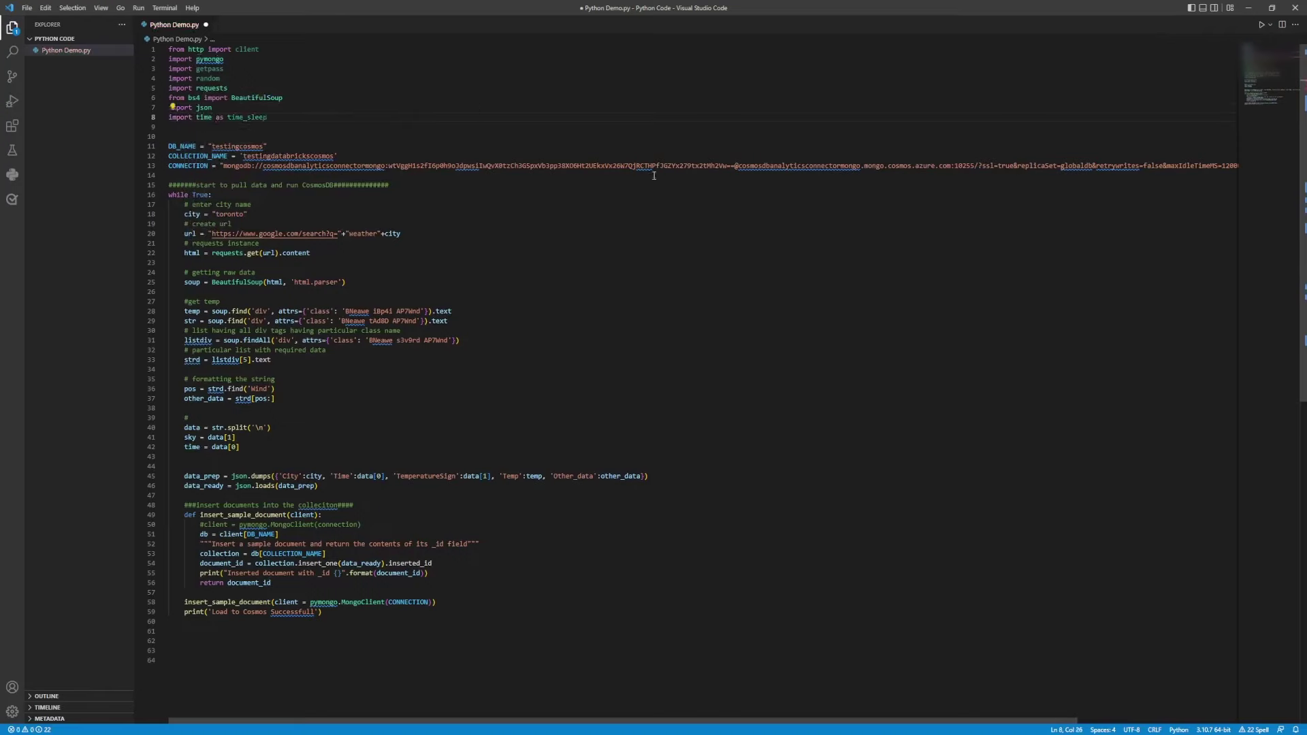
click(402, 617)
key(Return)
text(time)
key(Escape)
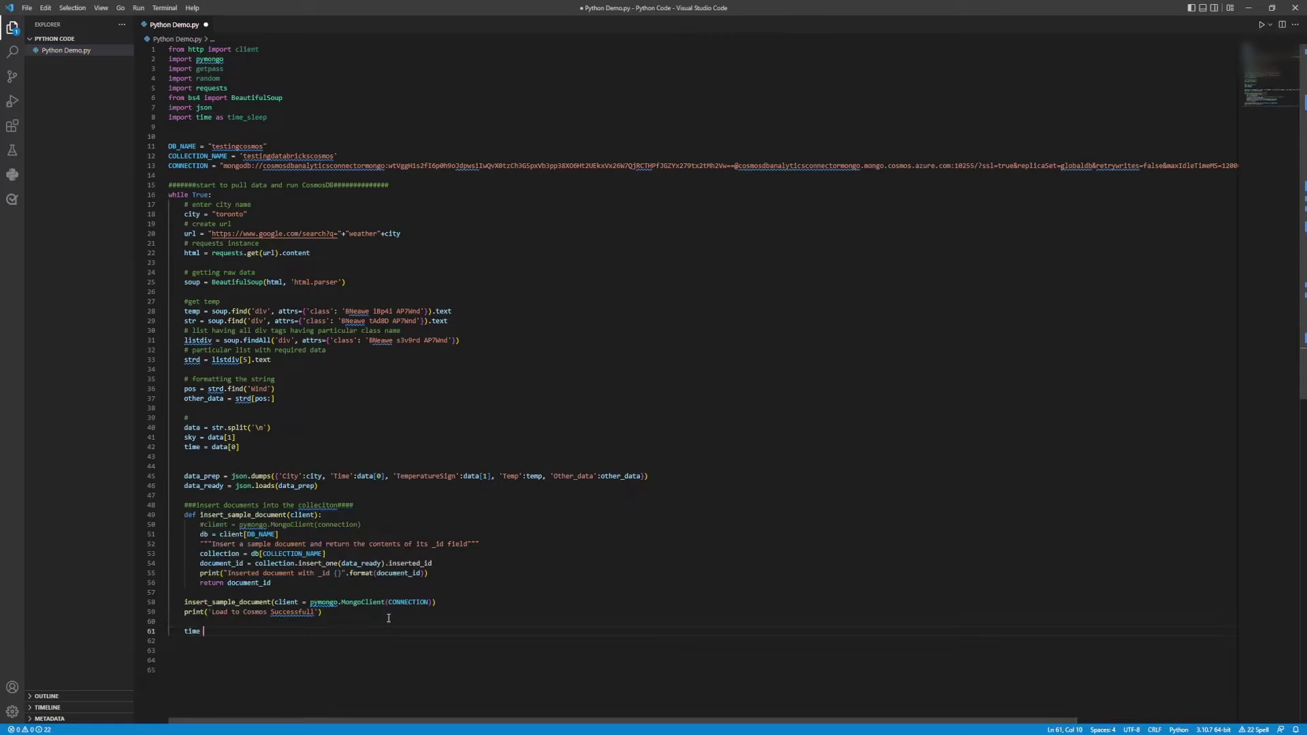
text(_sleep.sleep(1)
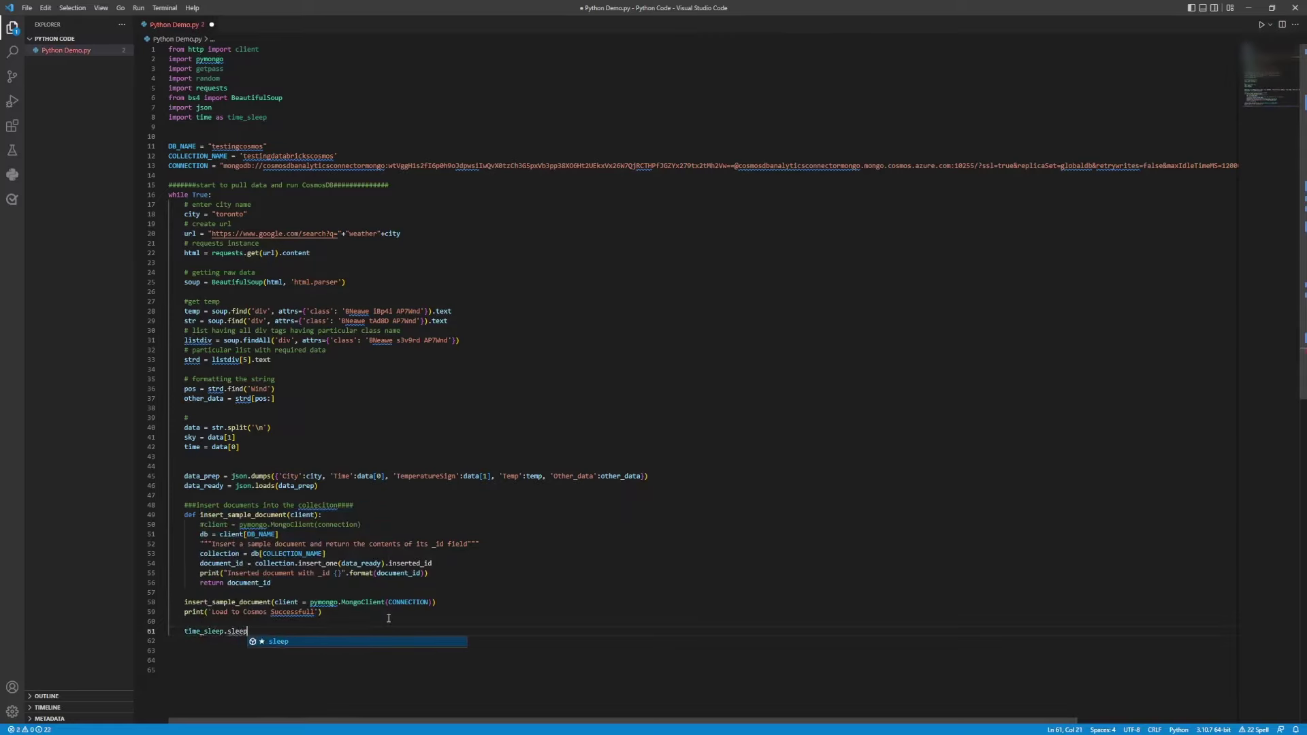
click(331, 652)
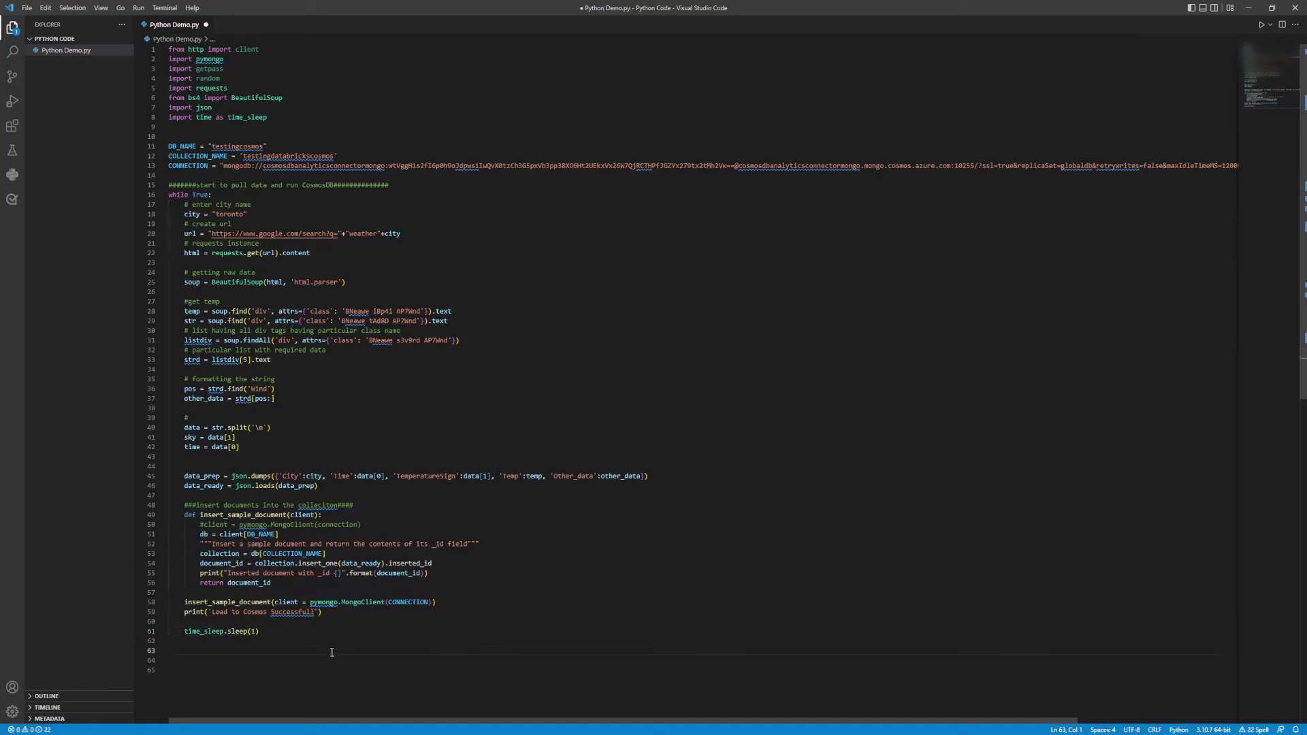
Run the entire Python Demo.py script in a Python terminal, then return to the browser
key(ctrl+a)
key(shift+Return)
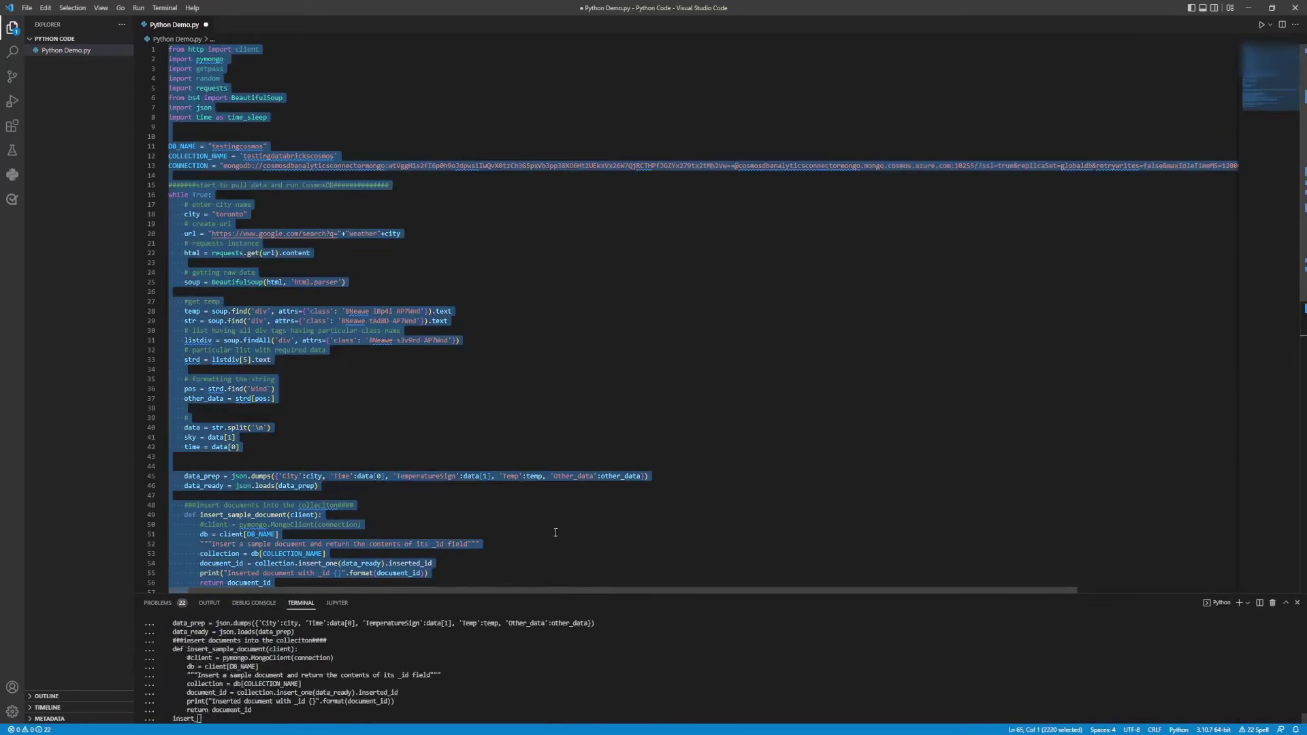
click(555, 524)
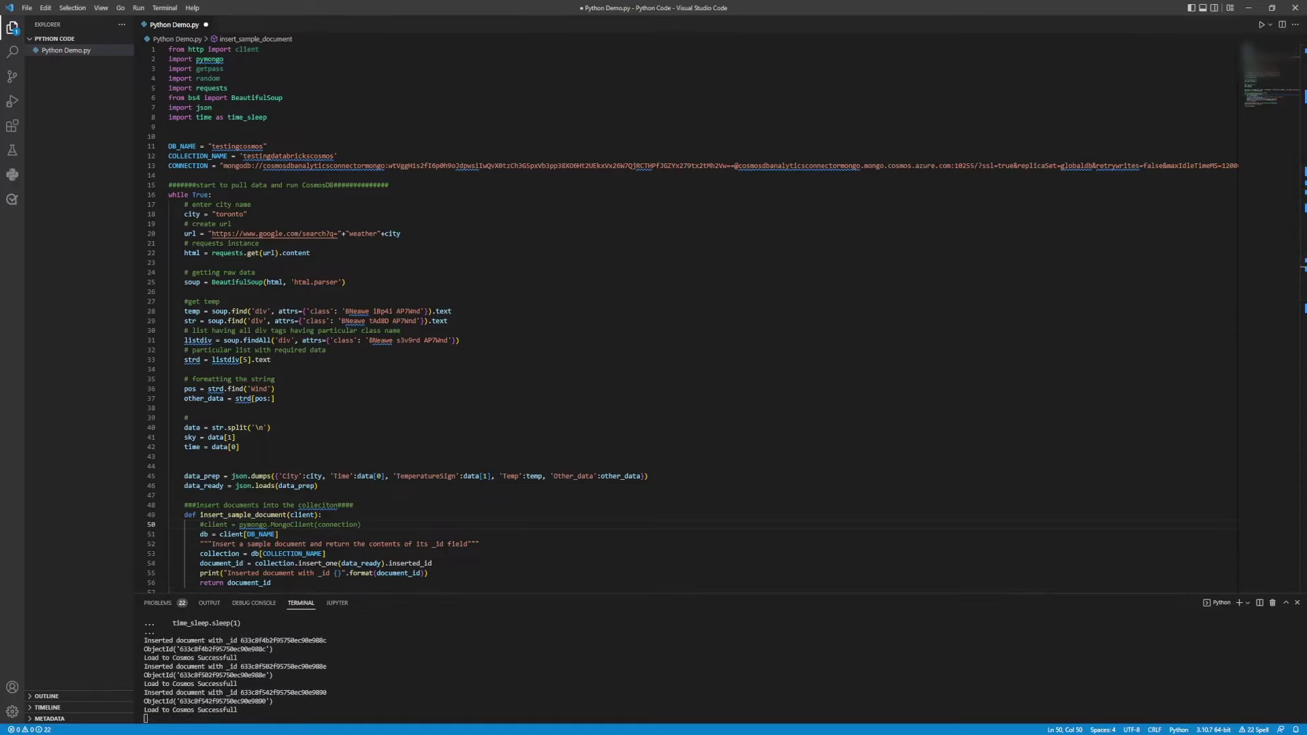
key(alt+Tab)
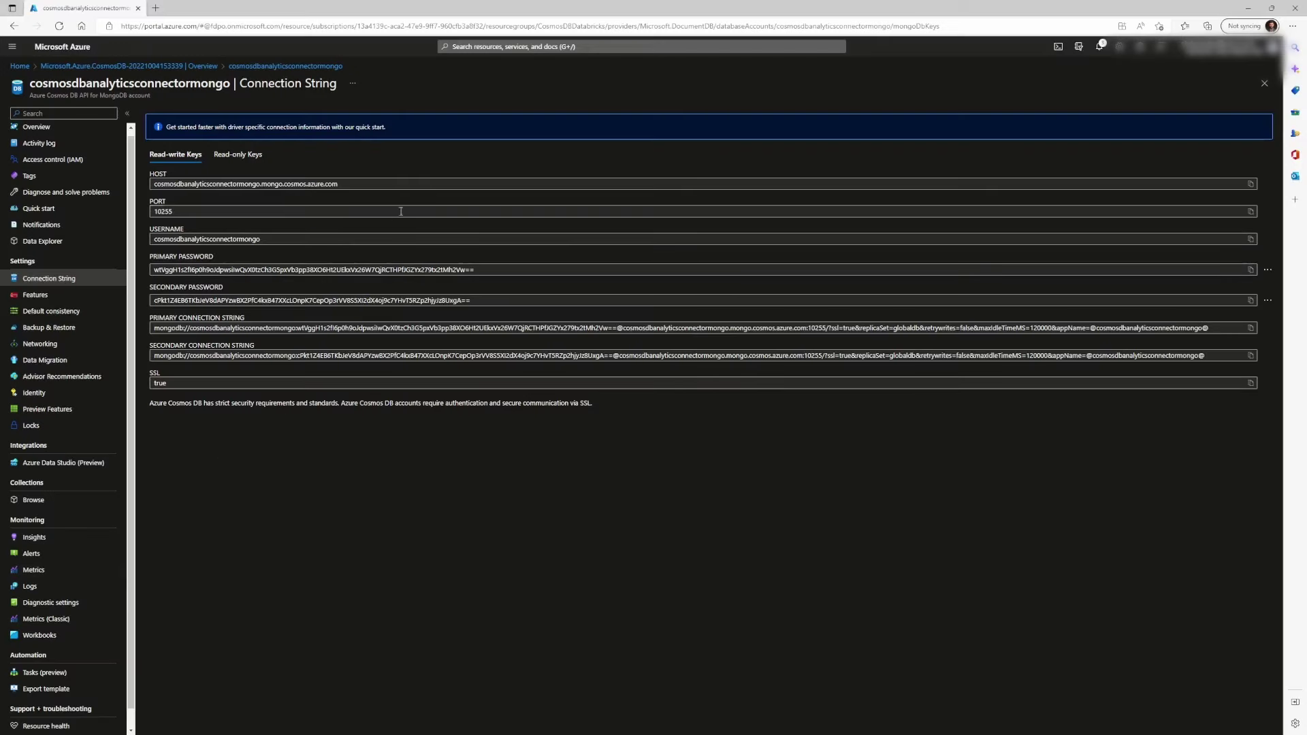
In Data Explorer, open the Documents list of testingcosmos > testingdatabrickscosmos
click(111, 243)
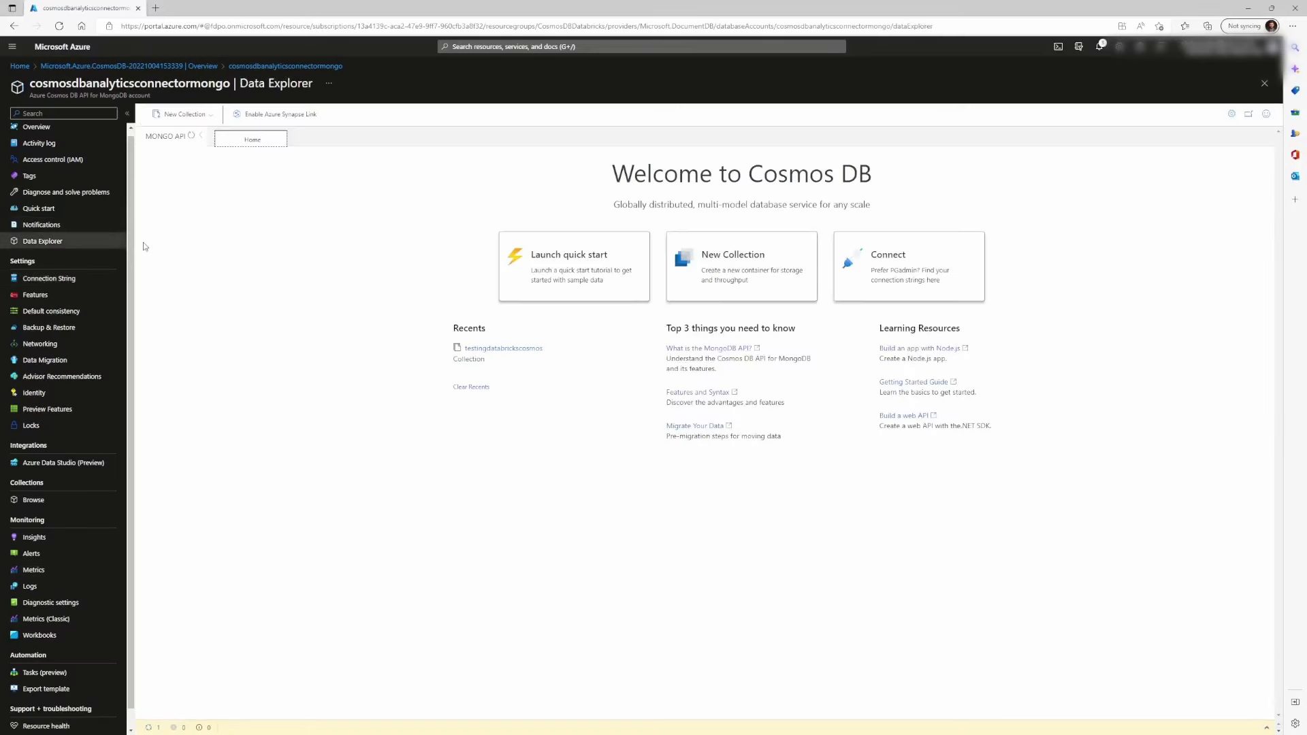
click(164, 167)
click(160, 181)
click(225, 194)
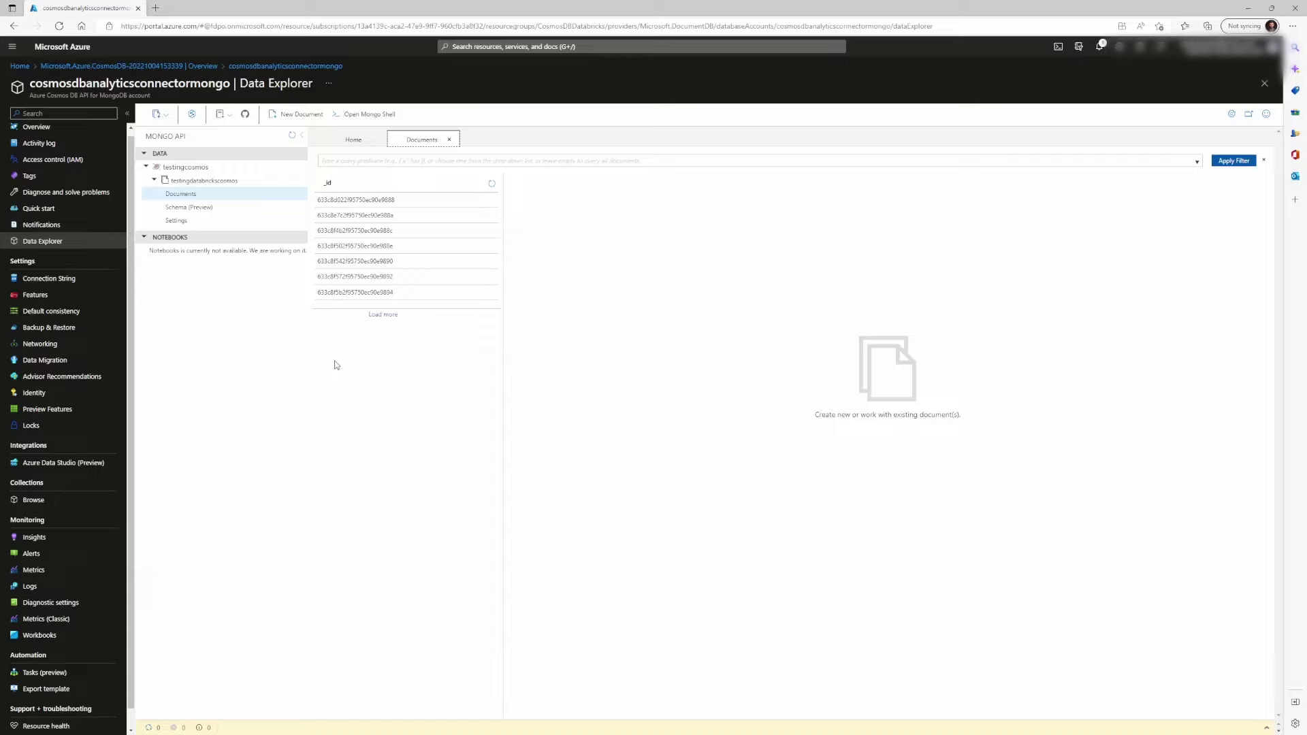
Refresh the collections and documents until the newly inserted weather records appear
click(292, 134)
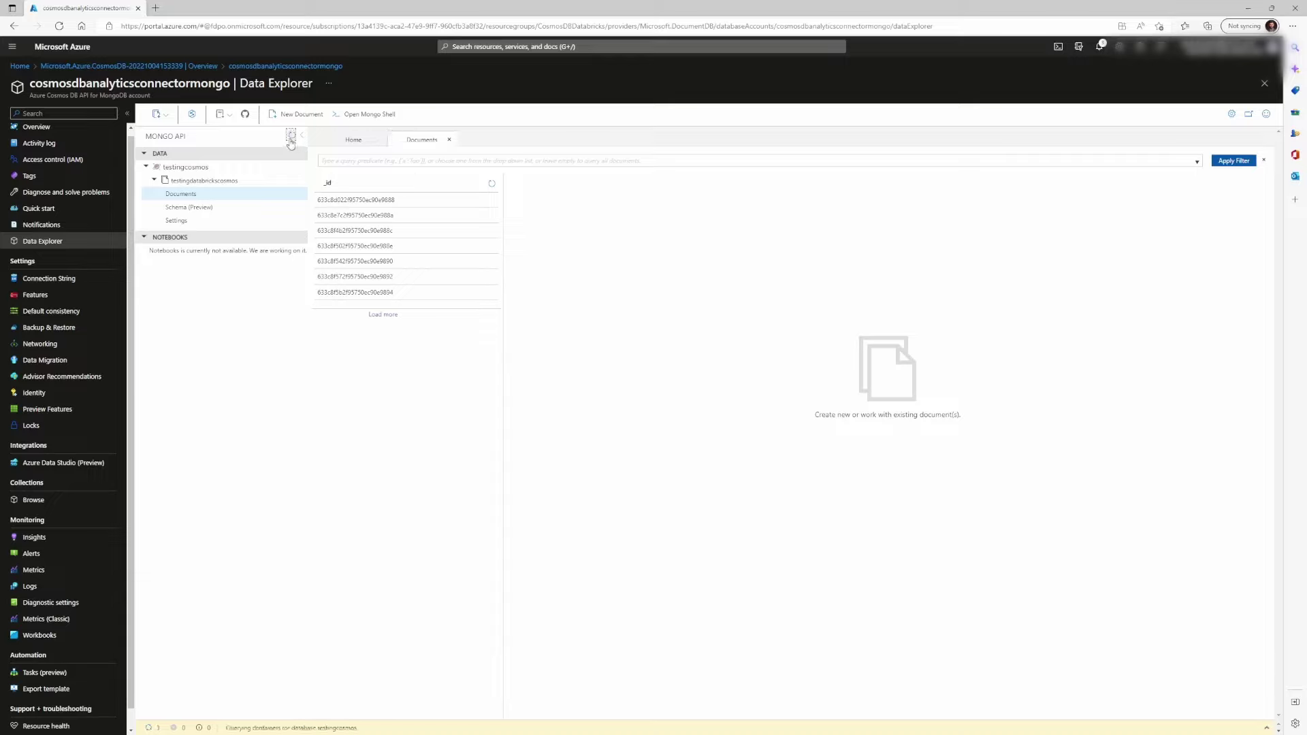
click(492, 183)
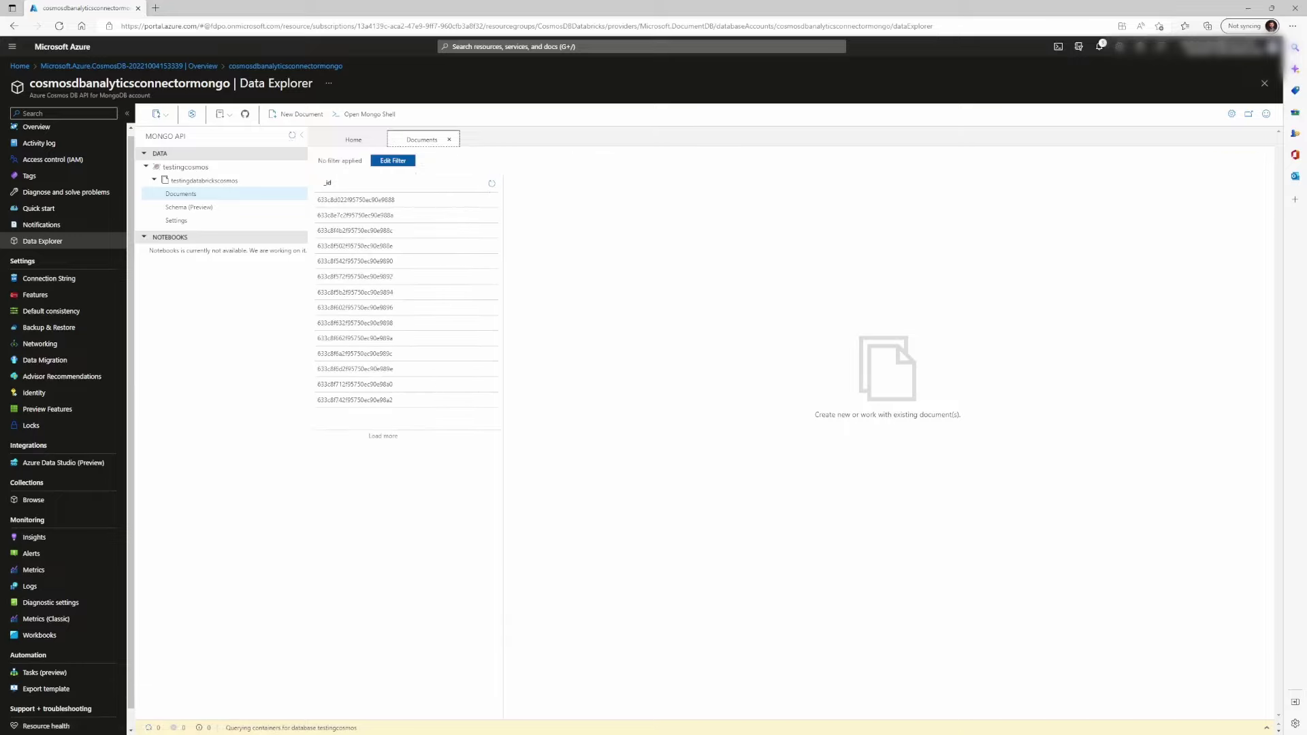
key(alt+Tab)
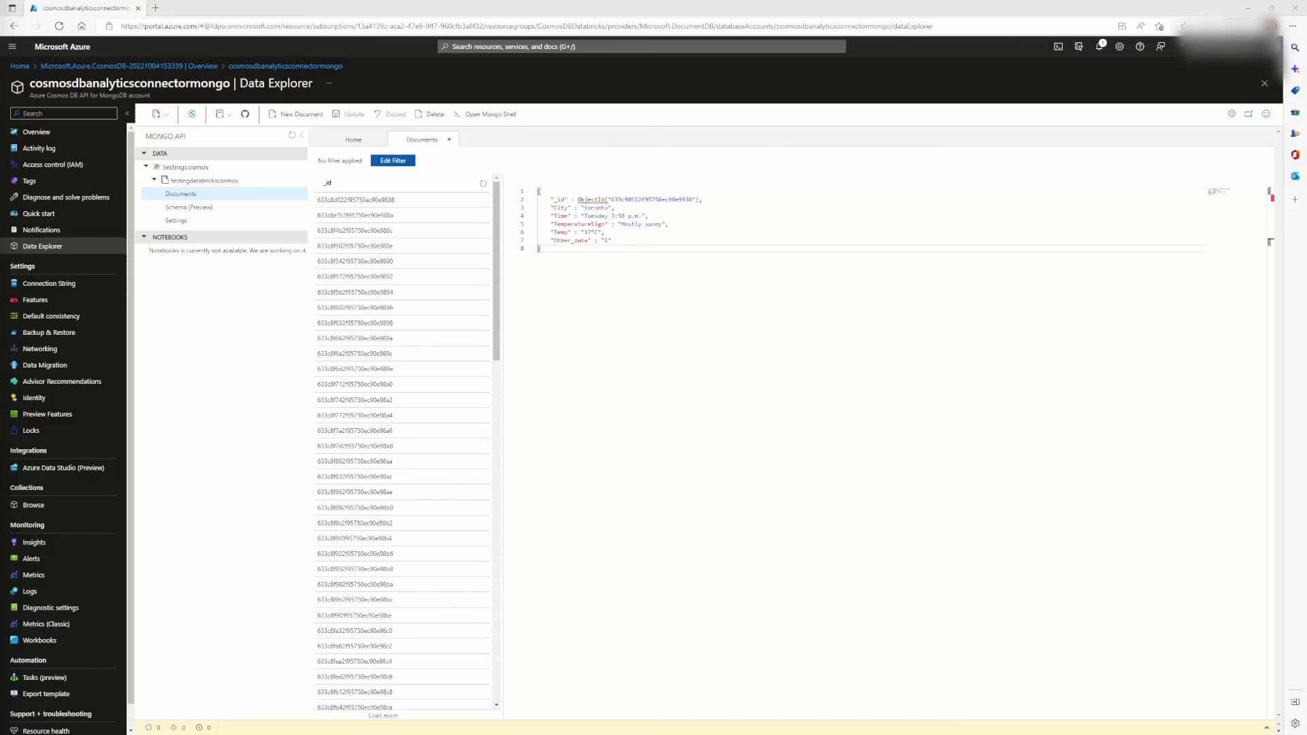
click(483, 184)
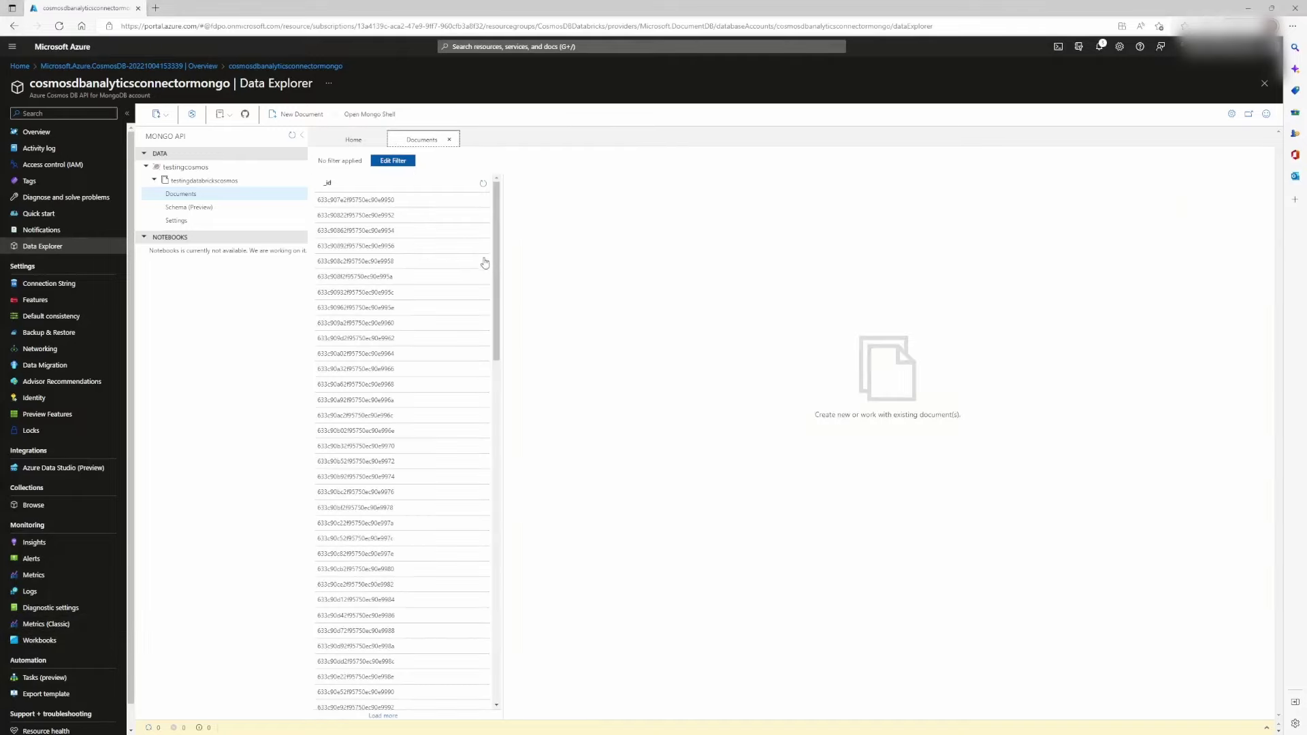
scroll(489, 411, down, 6)
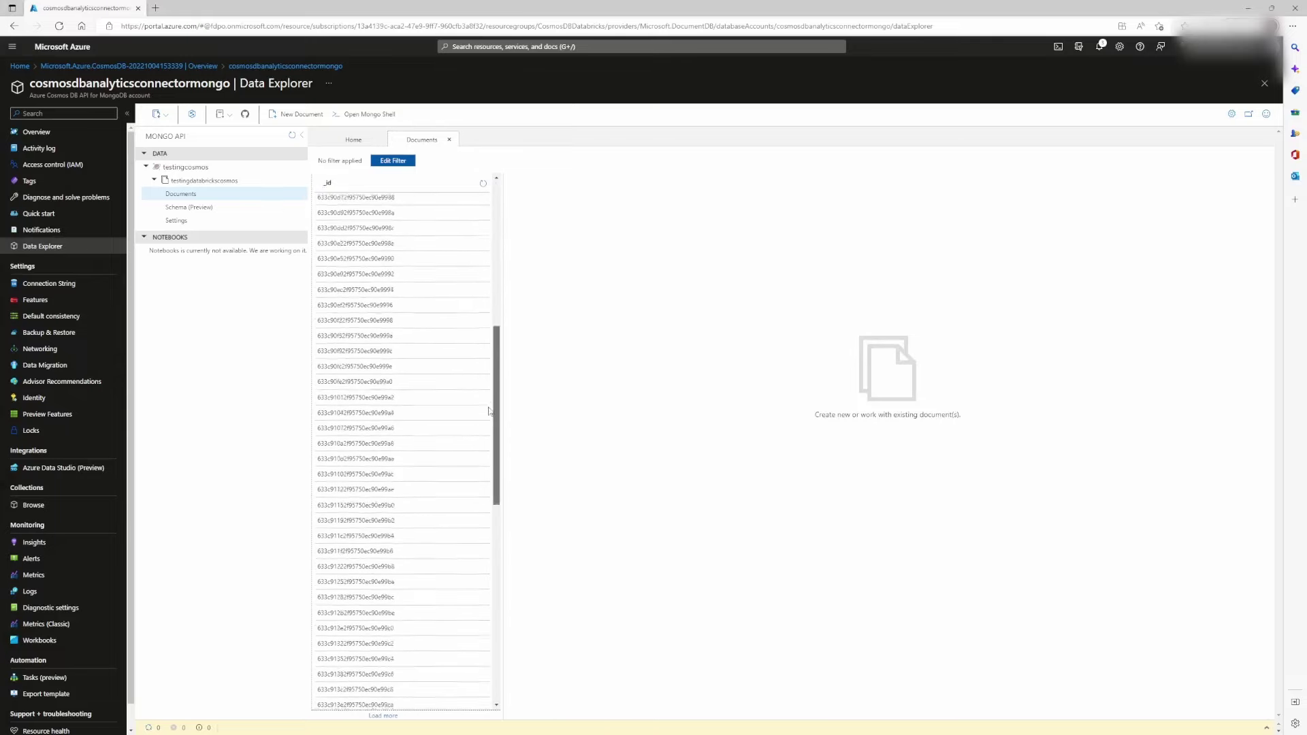
scroll(489, 411, down, 6)
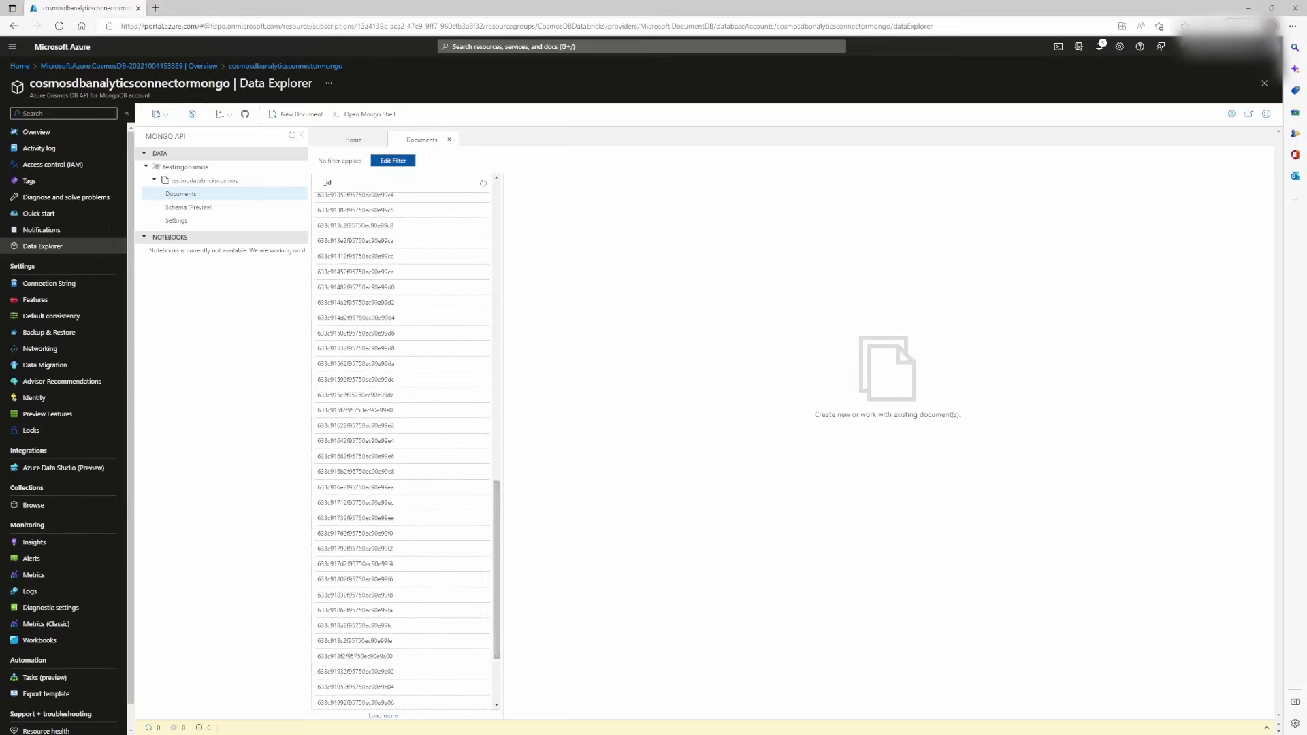
Check the script's terminal output in VS Code, then return to the Azure portal
key(alt+Tab)
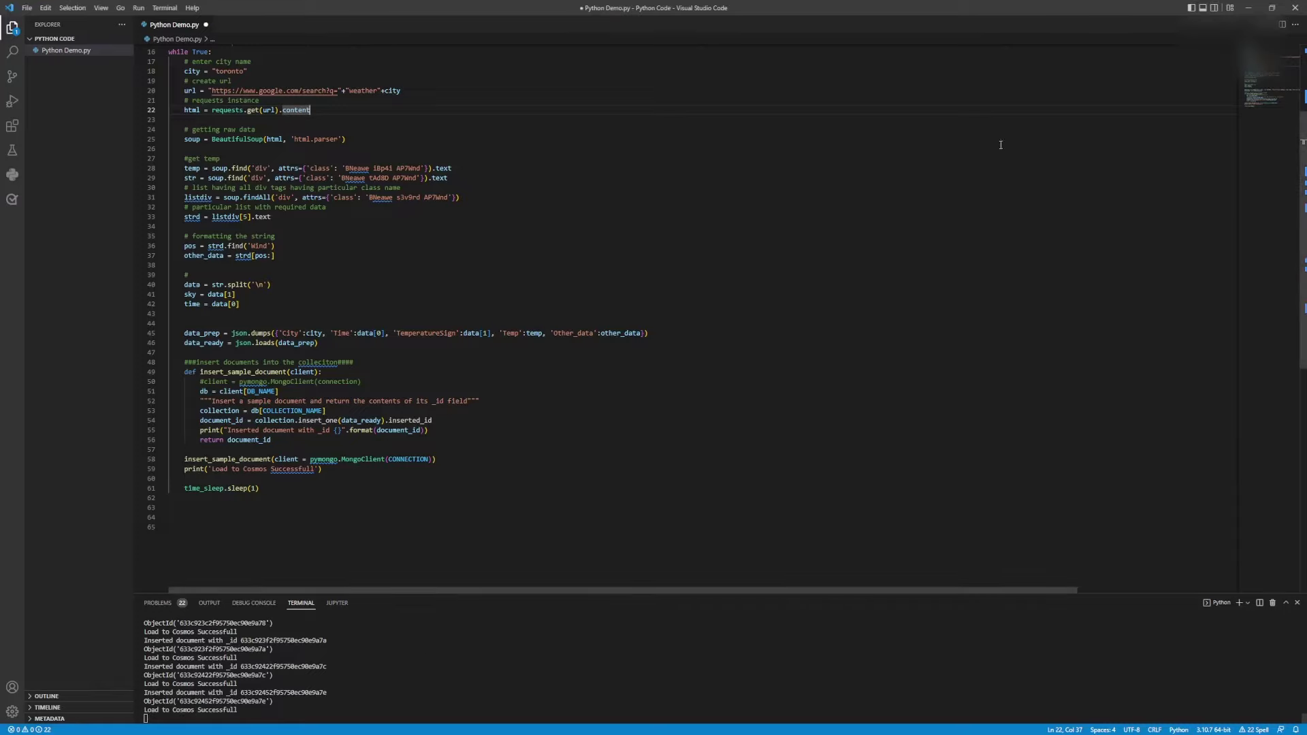
key(alt+Tab)
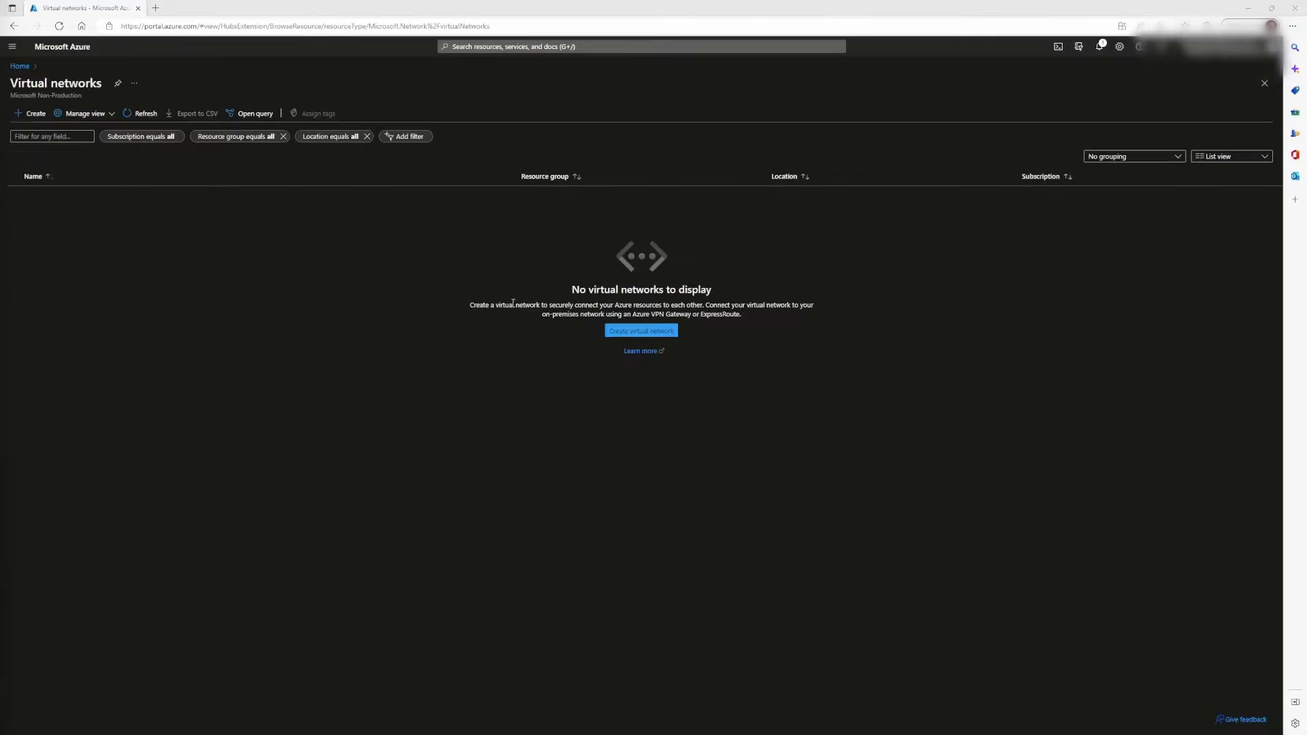
Start a new virtual network with resource group CosmosDBDatabricks and name virtualnetworkdatabrickscosmos
click(36, 114)
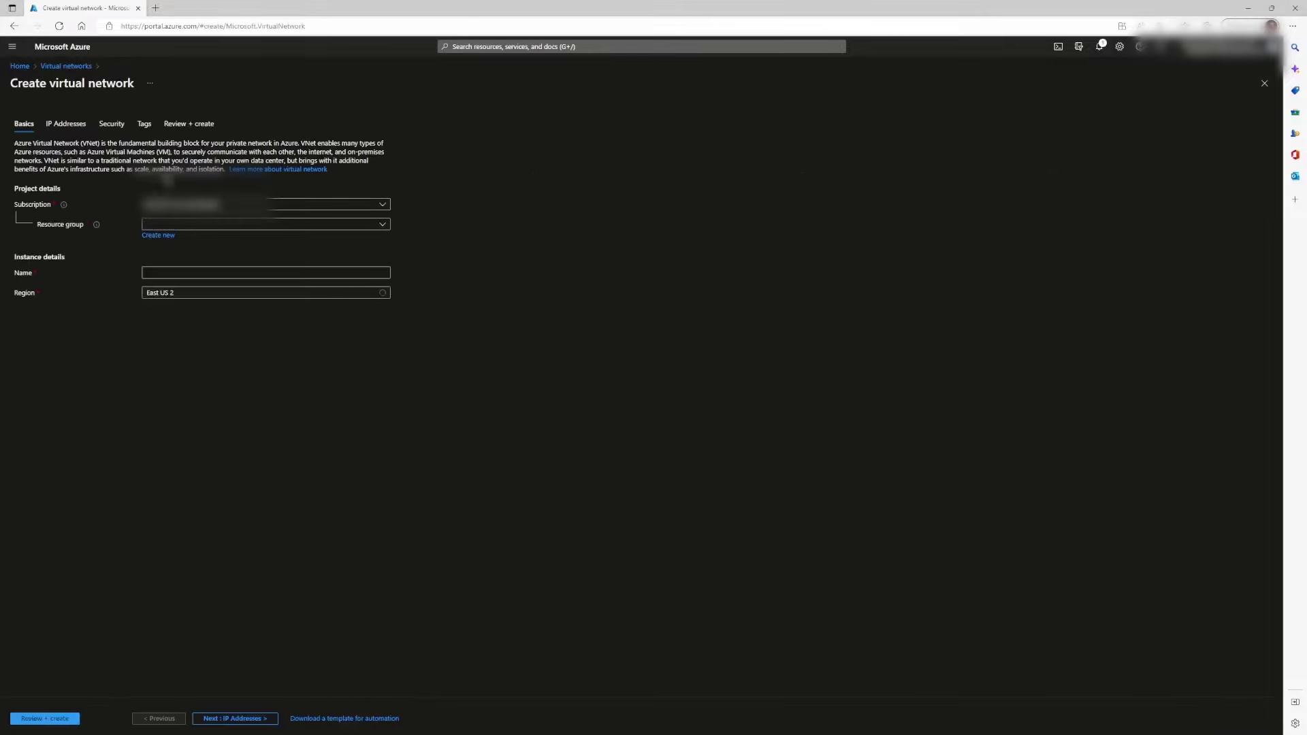
click(164, 225)
click(180, 295)
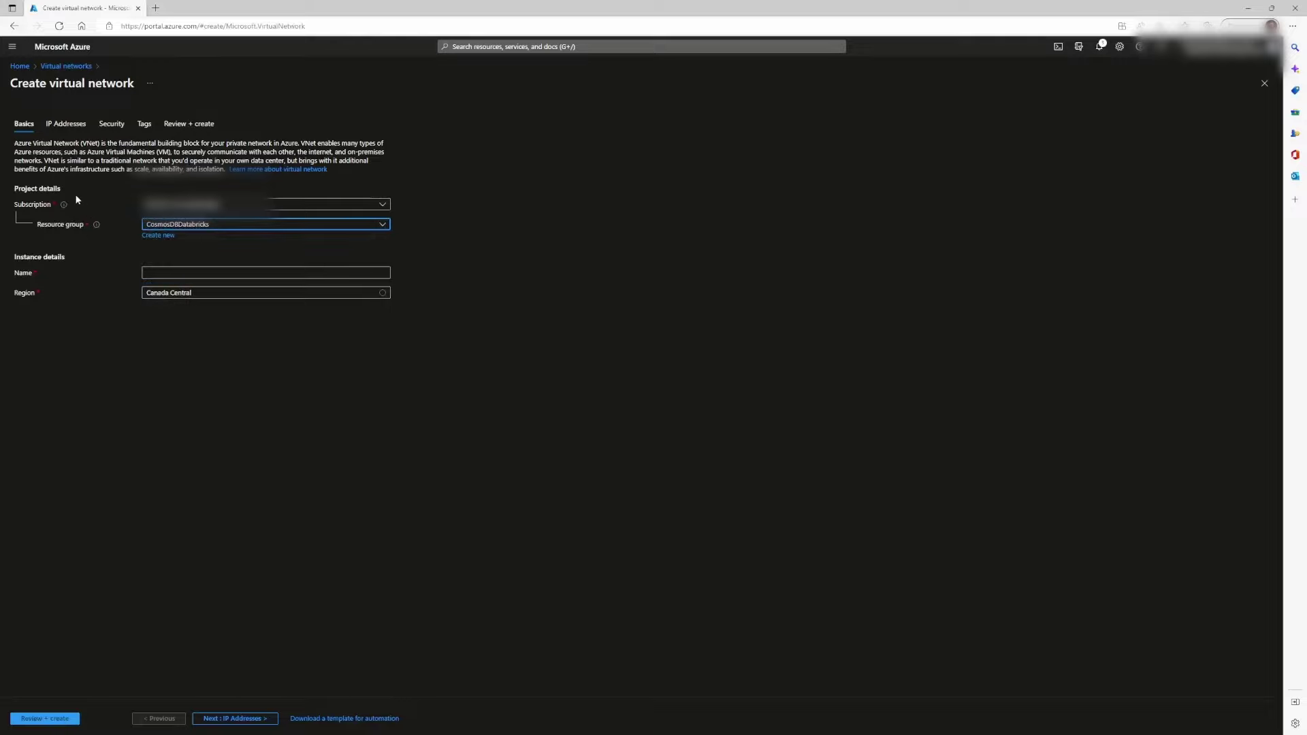
click(309, 271)
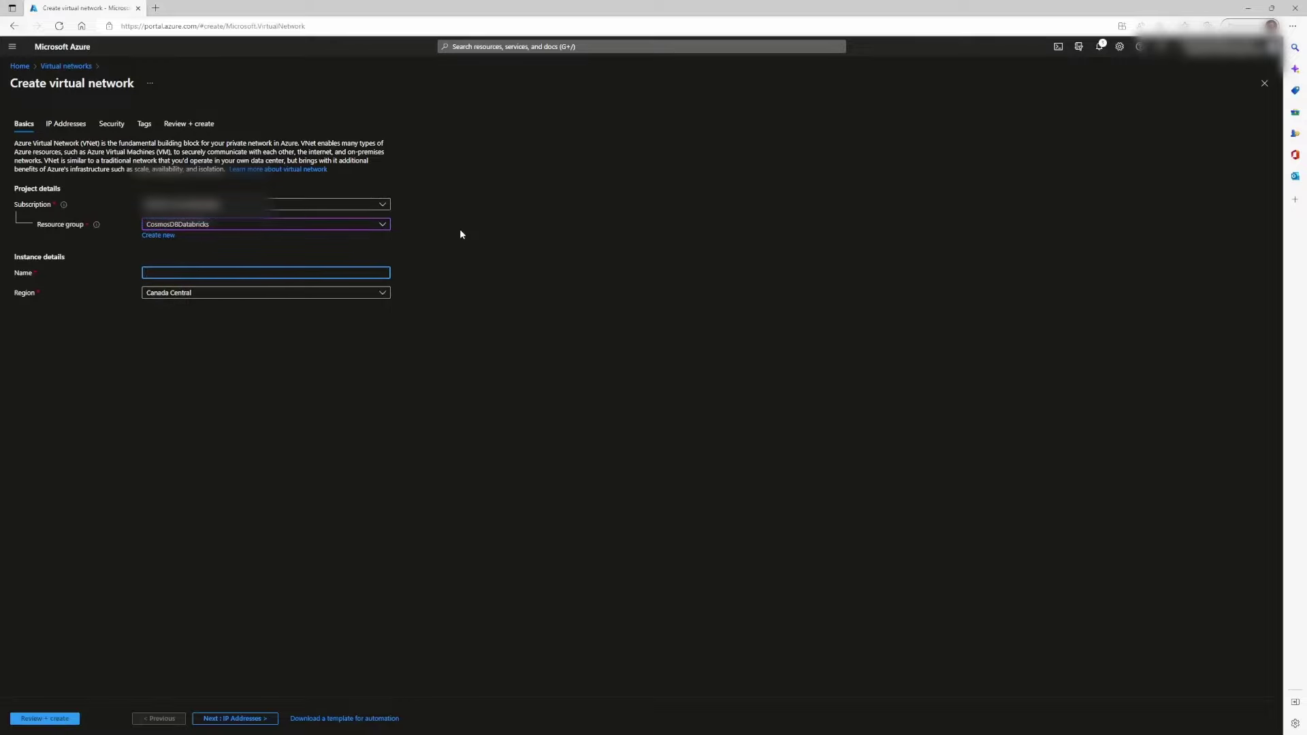
text(virtualnetworkdatabrickscosmos)
click(117, 298)
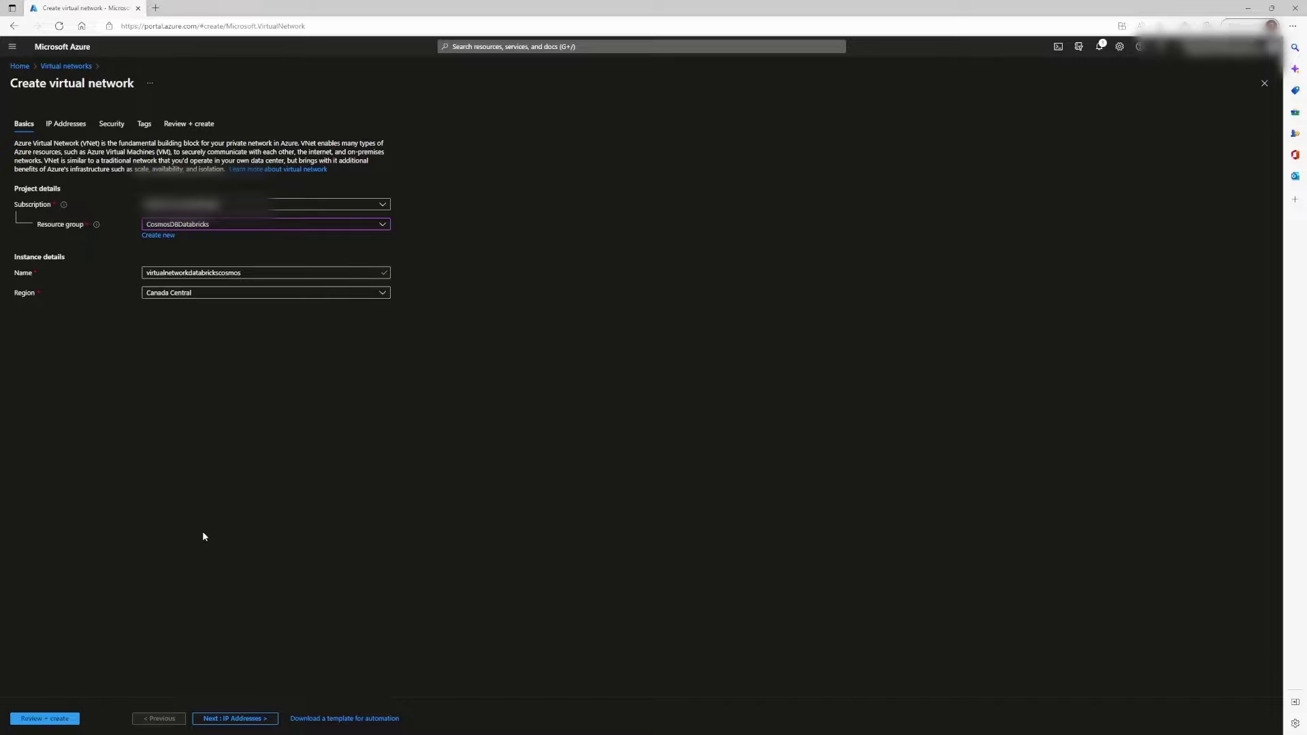
On the IP Addresses tab, add 10.2.0.0/16 as a second IPv4 address space
click(245, 723)
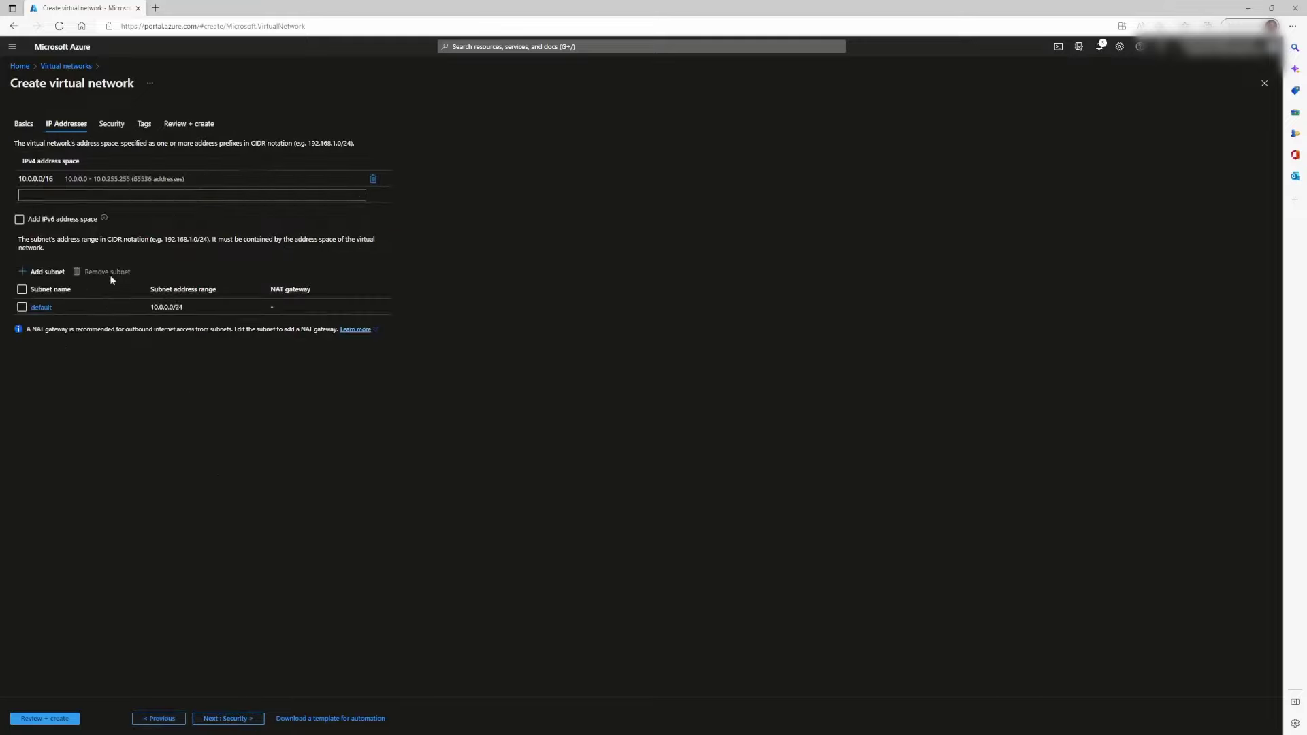
click(70, 196)
text(10)
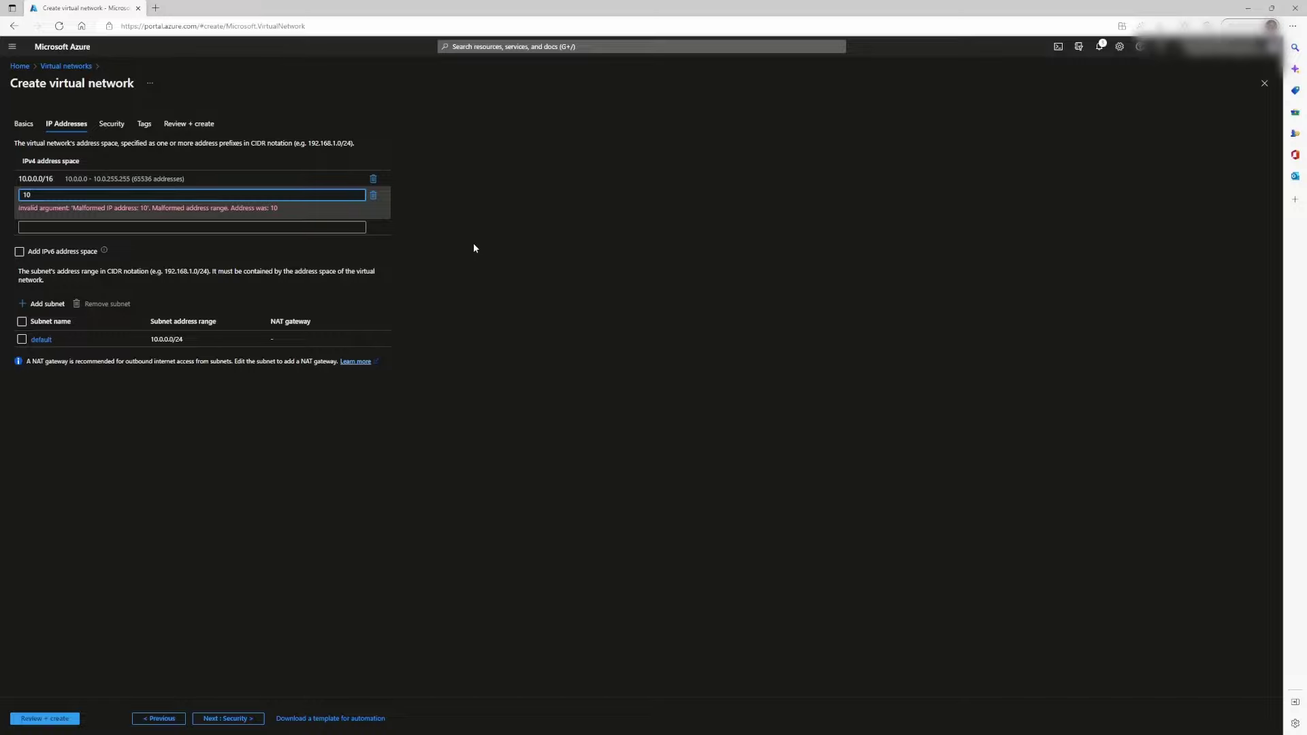
text(.2)
text(.0.0)
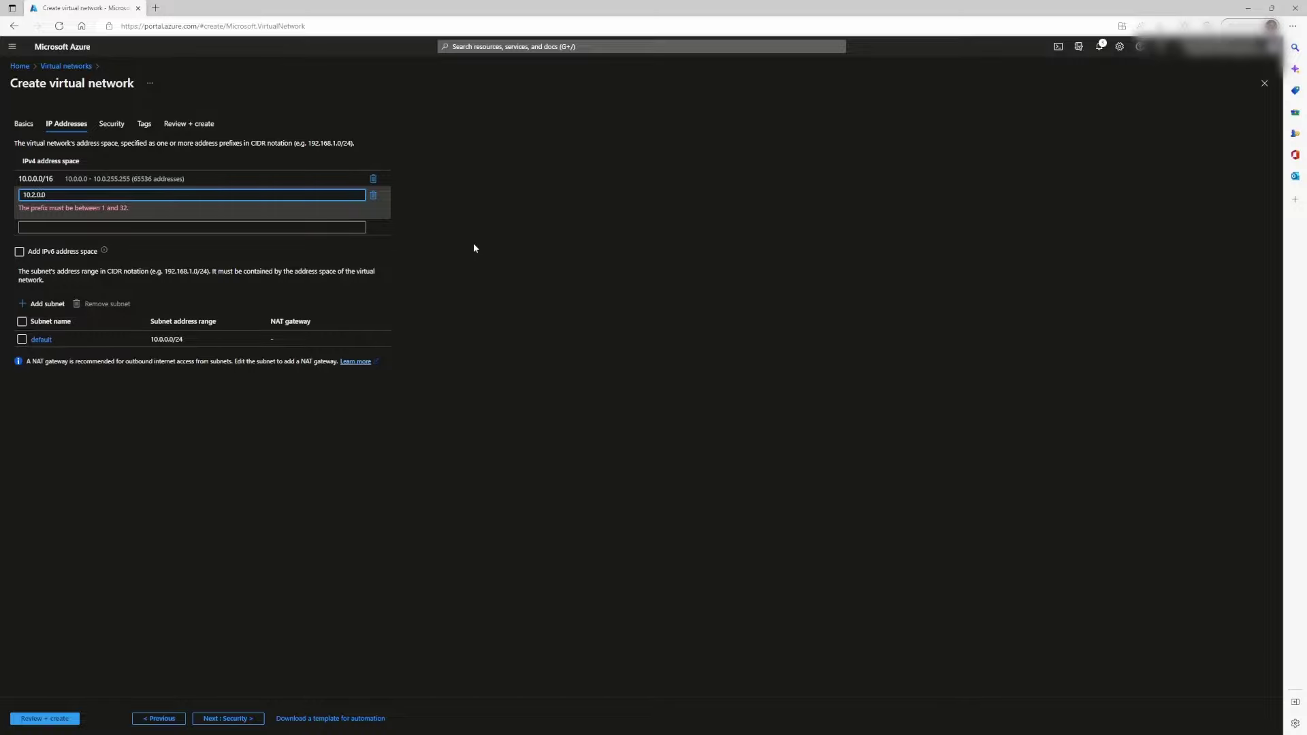
text(/16)
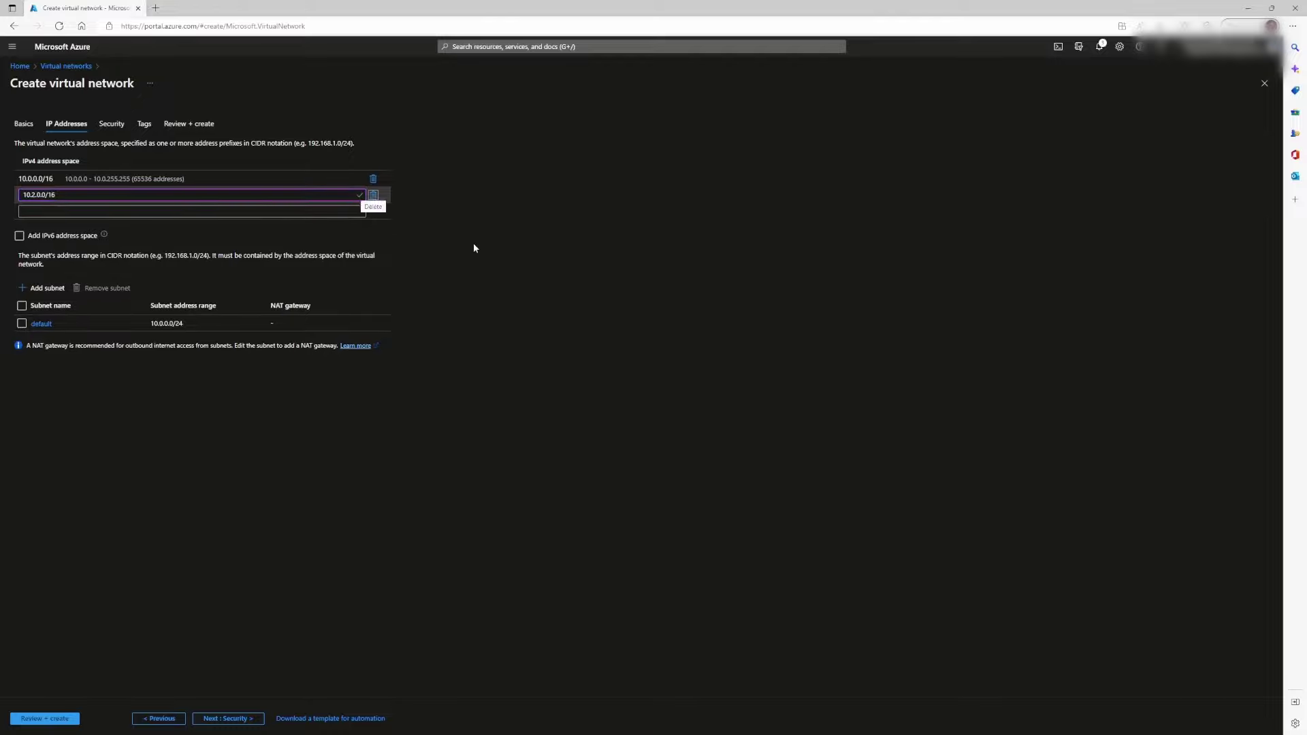
key(Return)
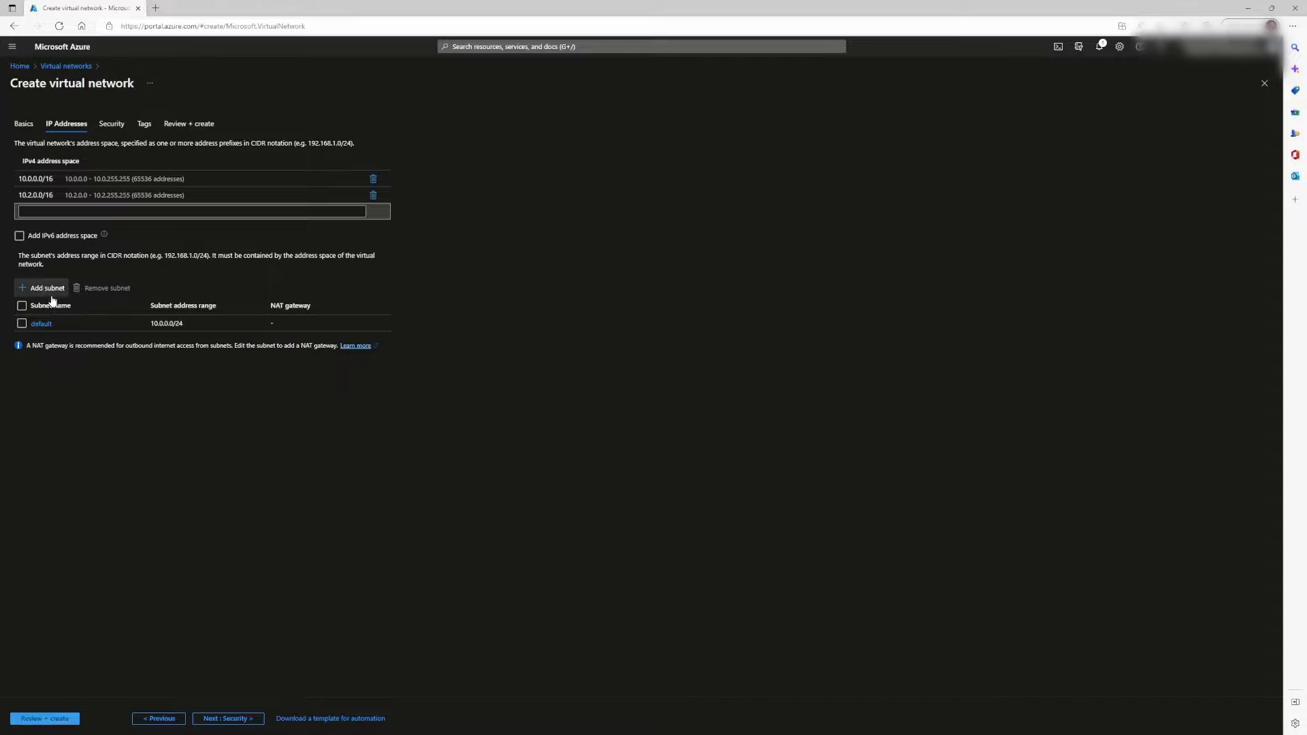
Change the default subnet's address range to 10.2.0.0/24 and save it
click(44, 324)
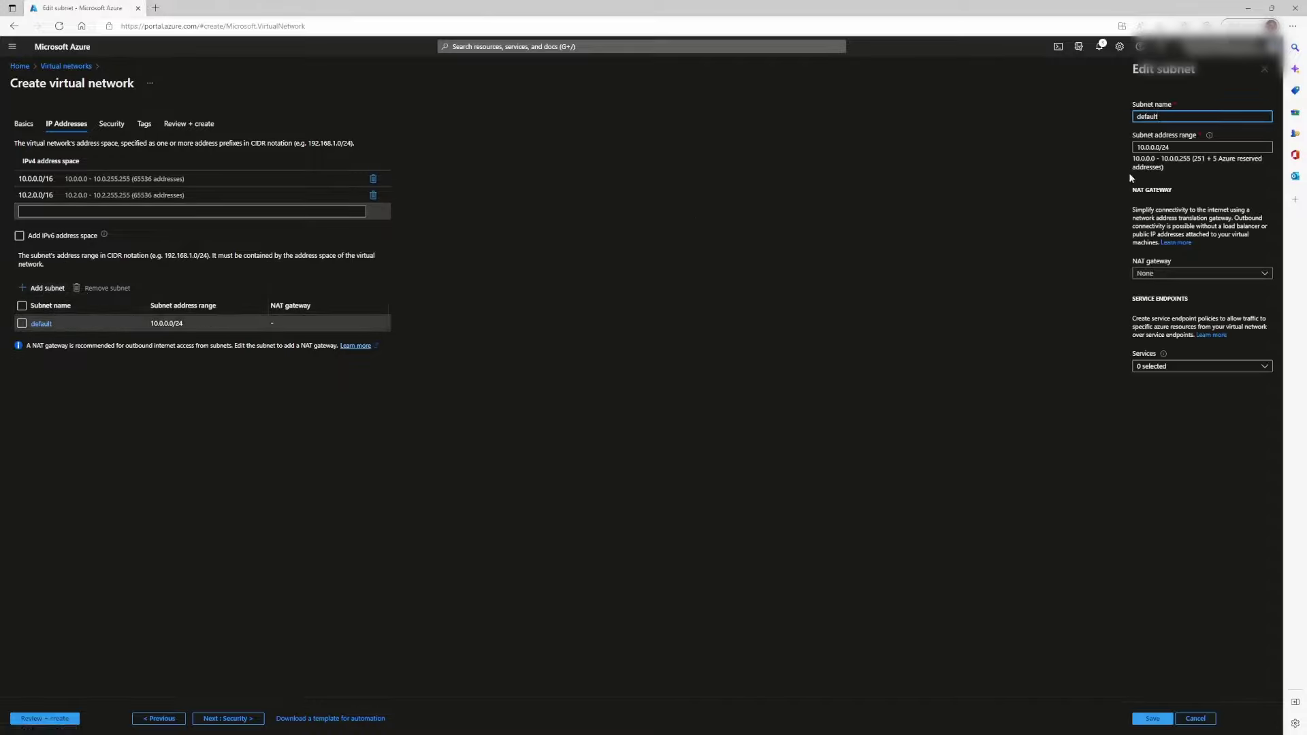
click(1197, 147)
triple_click(1196, 148)
text(10)
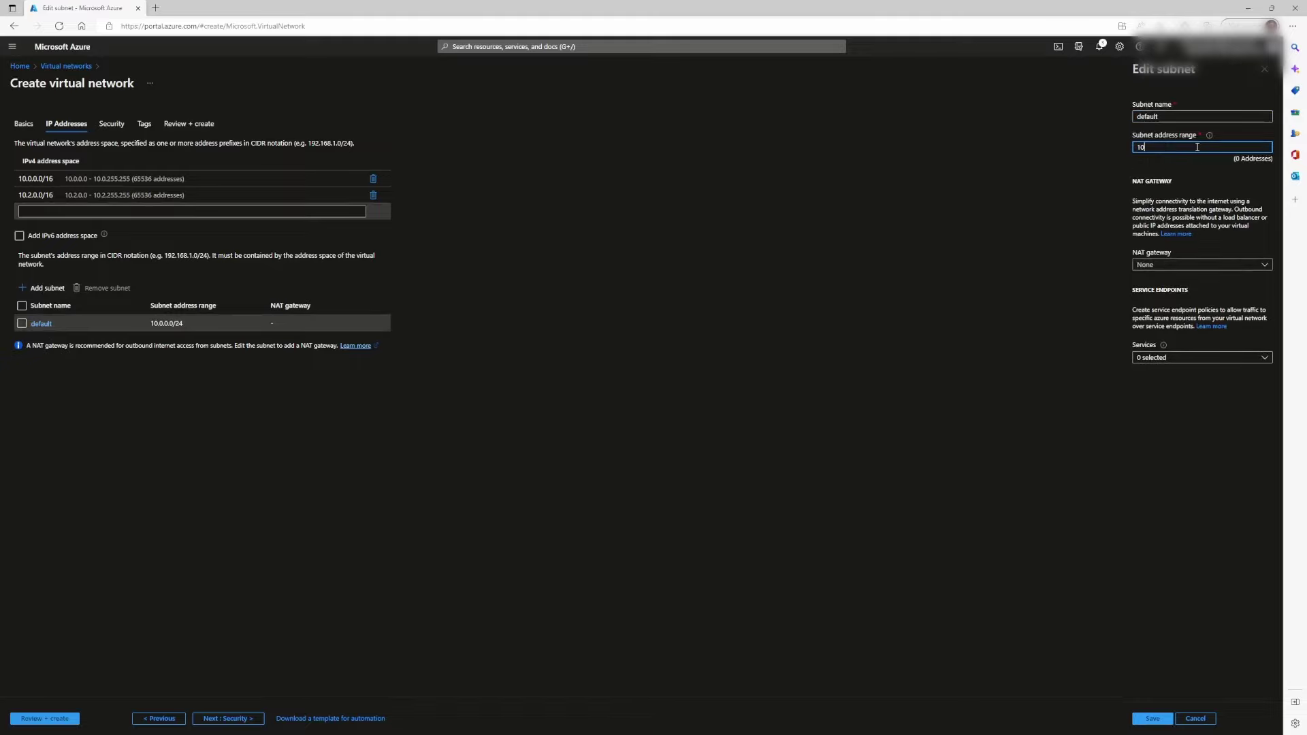
text(.2.0)
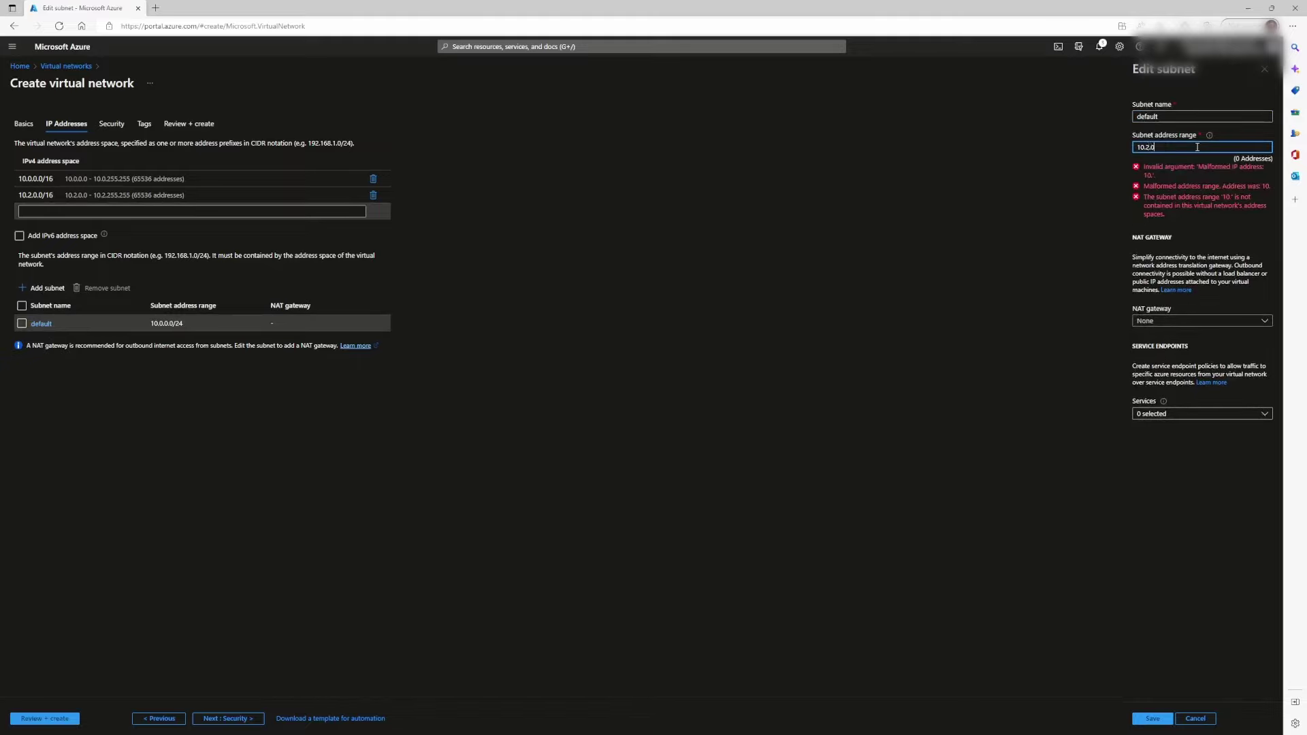
text(.0/24)
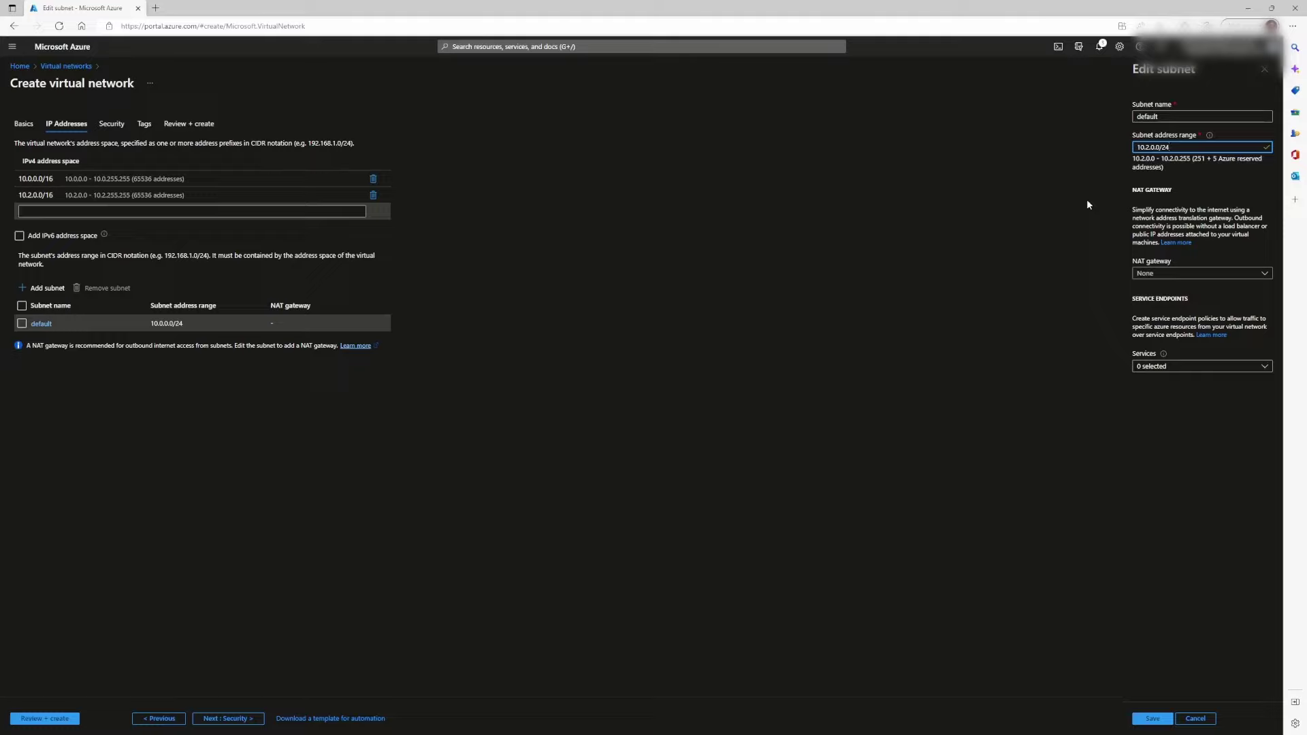
click(1159, 723)
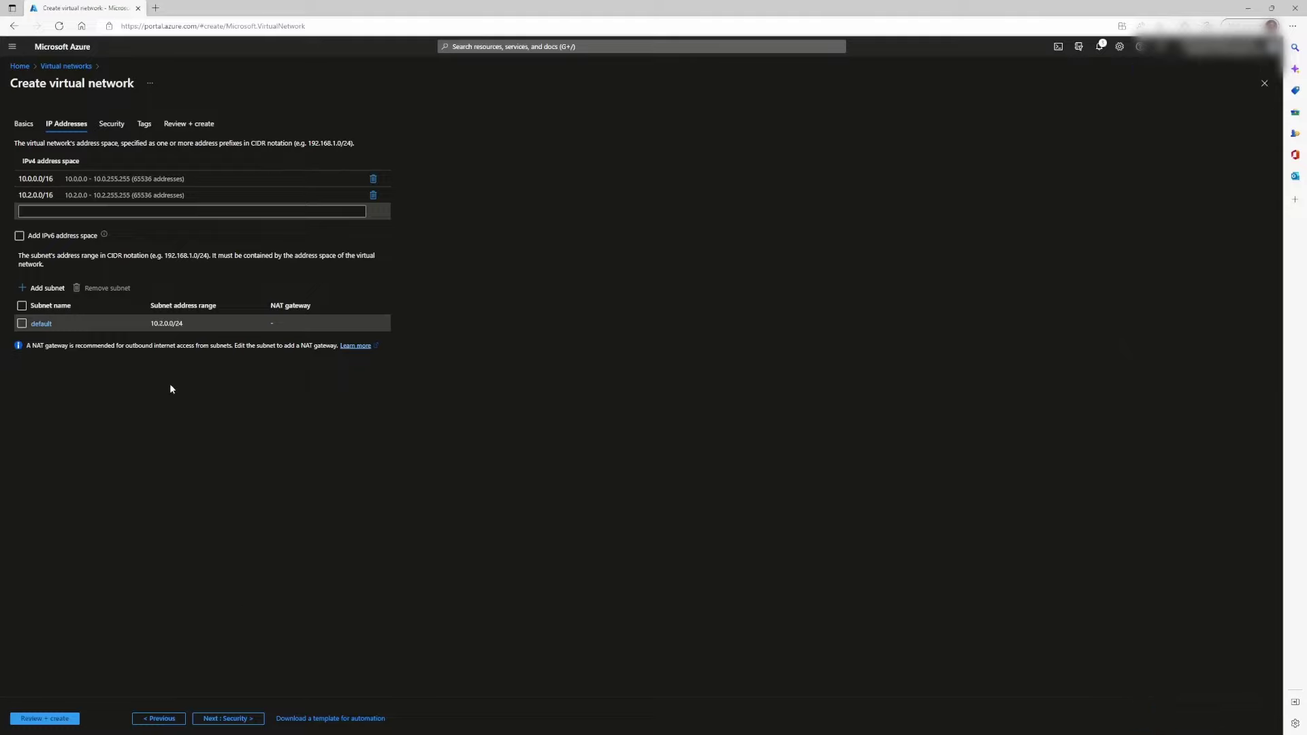
Leave Security and Tags at defaults, pass validation, and create virtualnetworkdatabrickscosmos
click(250, 719)
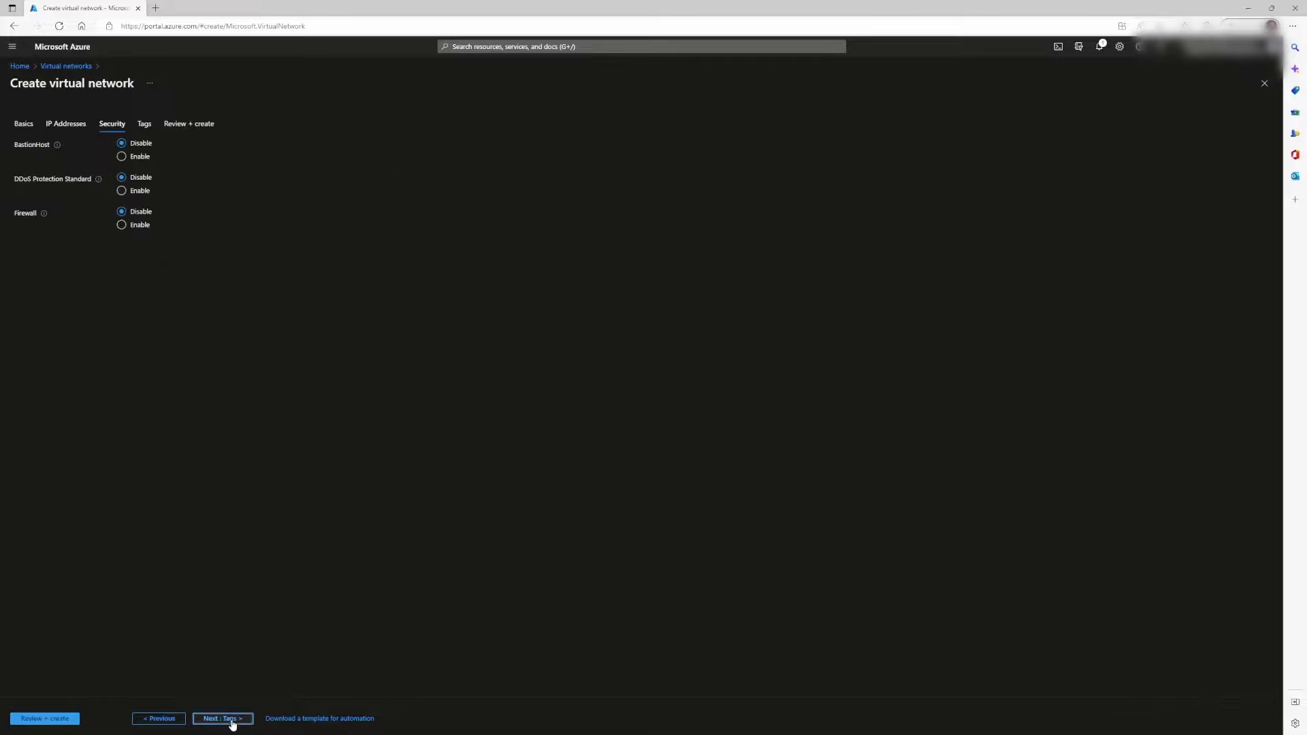
click(224, 719)
click(224, 718)
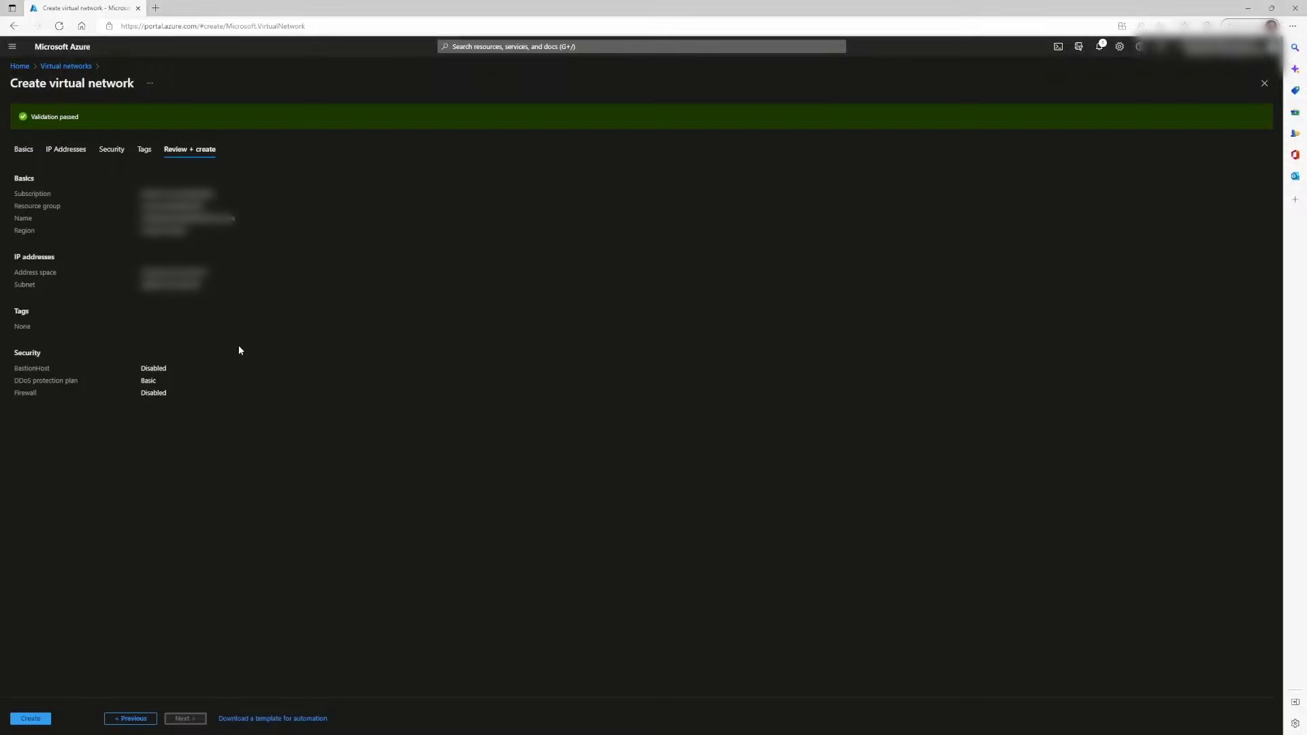
click(30, 718)
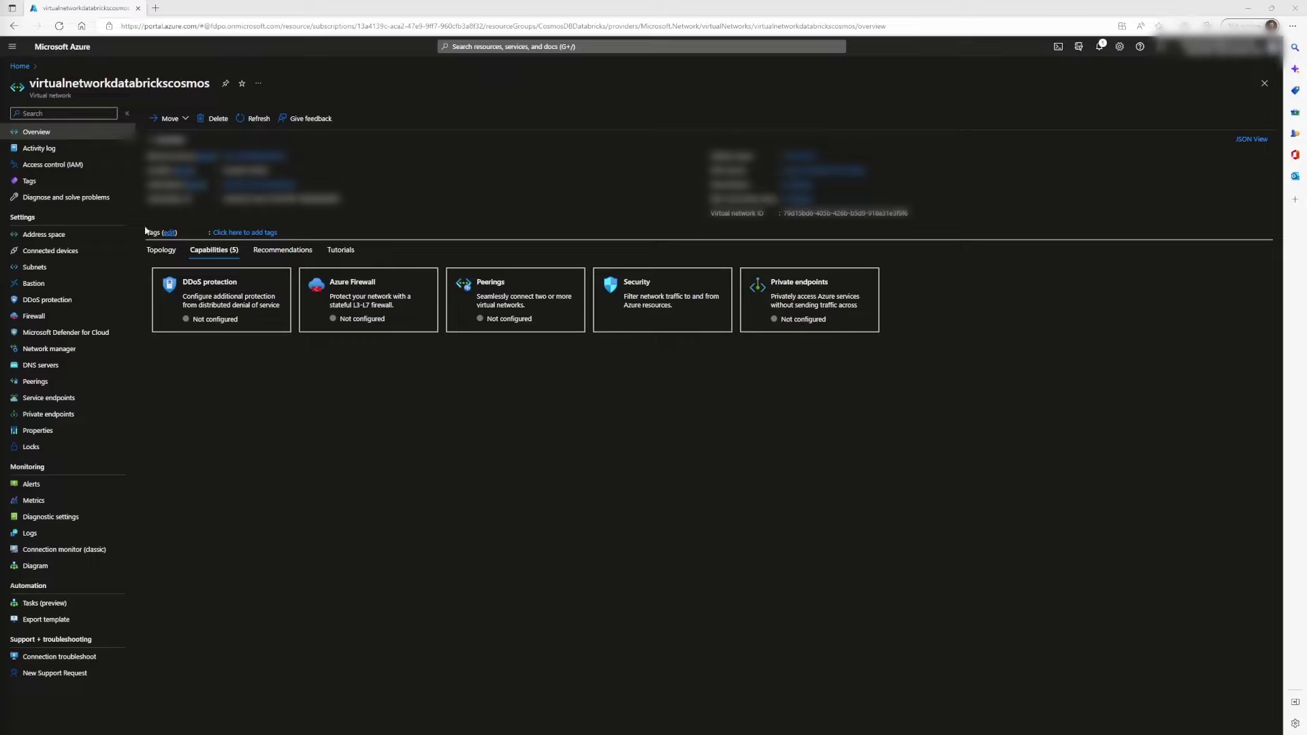
Add and save the 10.179.0.0/16 address range, then bring up the Azure Databricks list
click(28, 234)
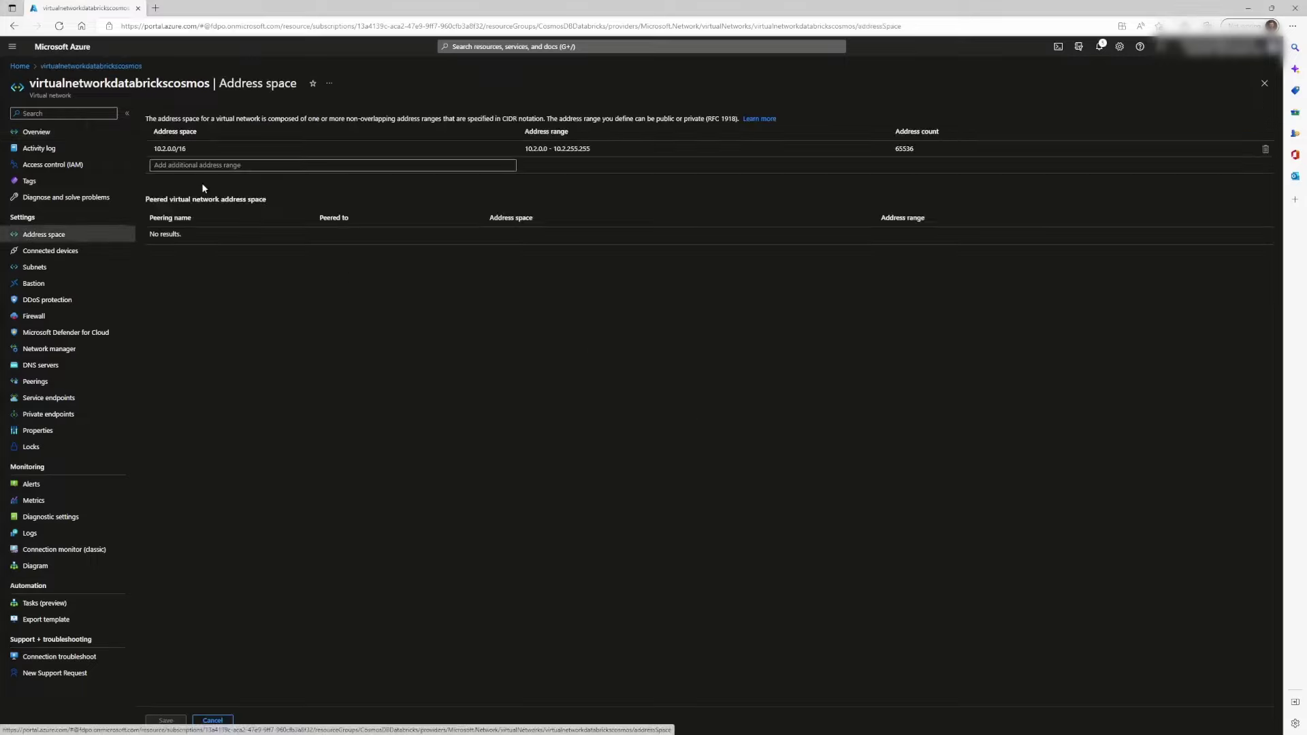
click(201, 170)
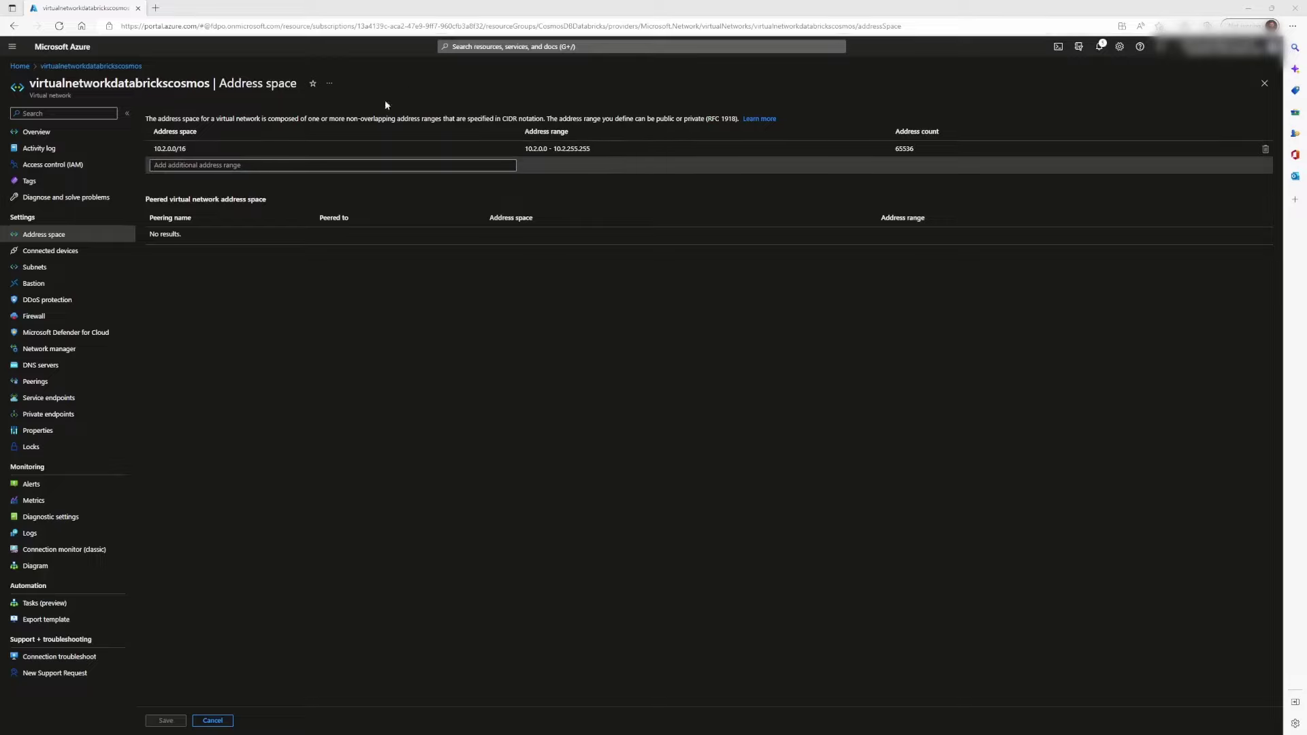
click(267, 166)
text(10.179.0.0/16)
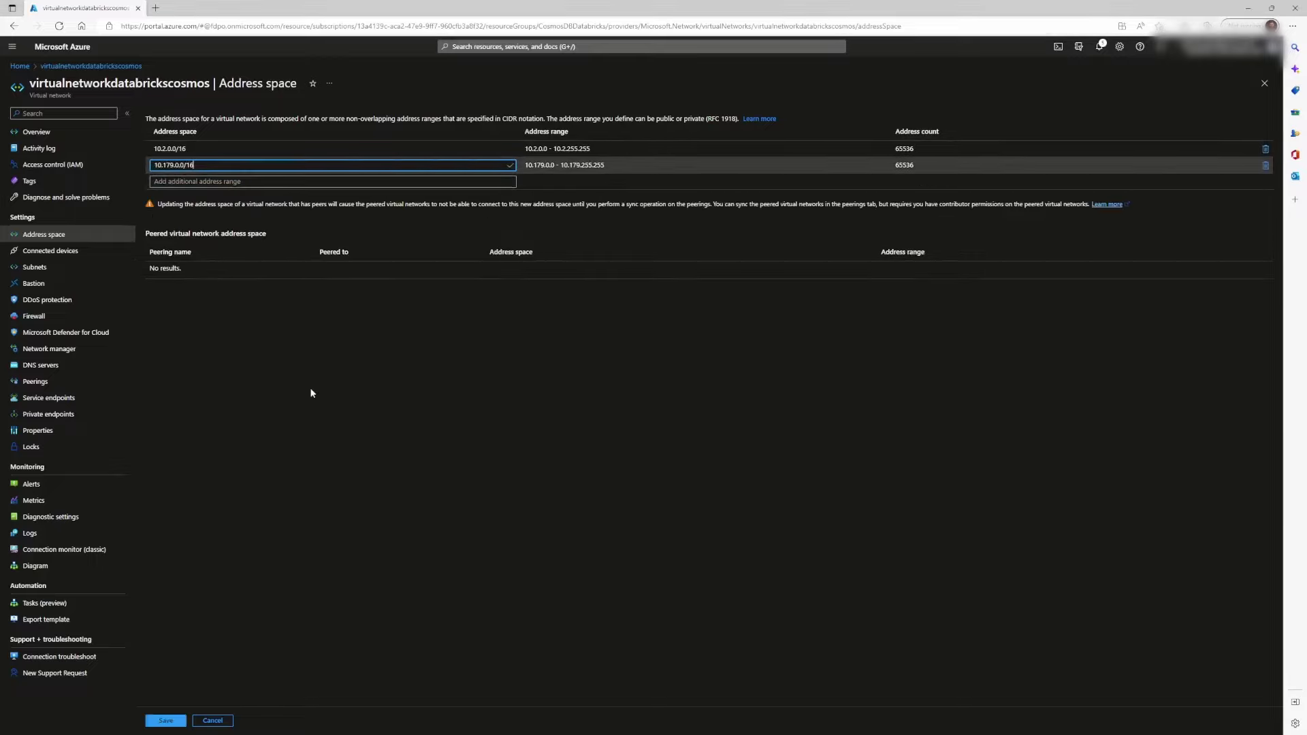
click(165, 720)
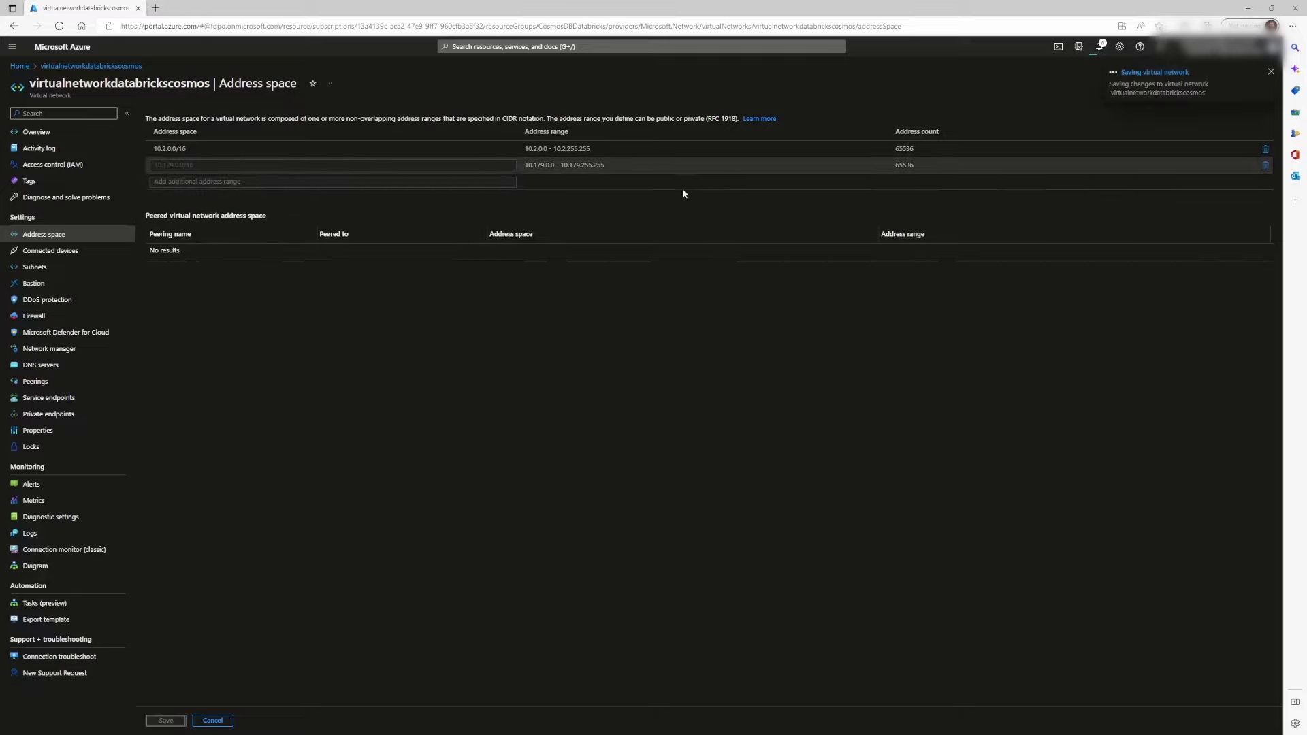
click(577, 46)
click(471, 206)
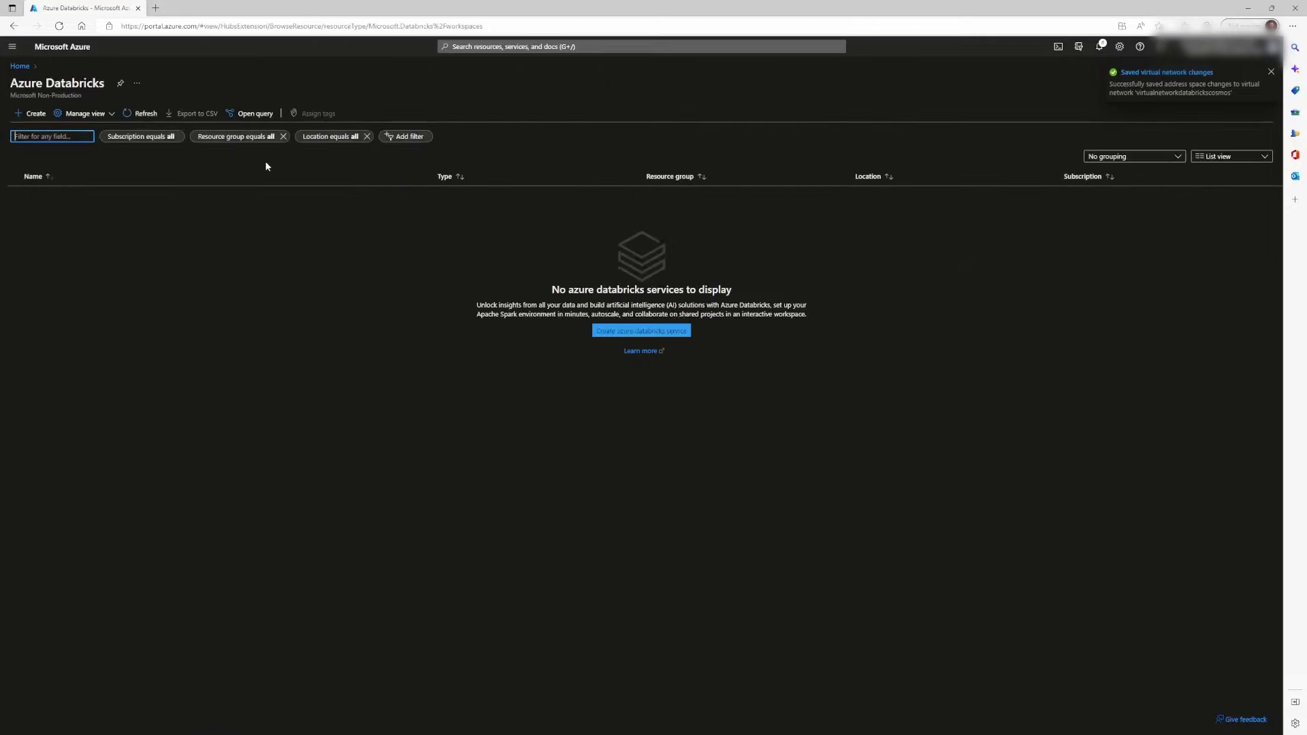
Set up workspace cosmosdbdatabricksdemo in CosmosDBDatabricks, Canada Central, and proceed to Networking
click(33, 113)
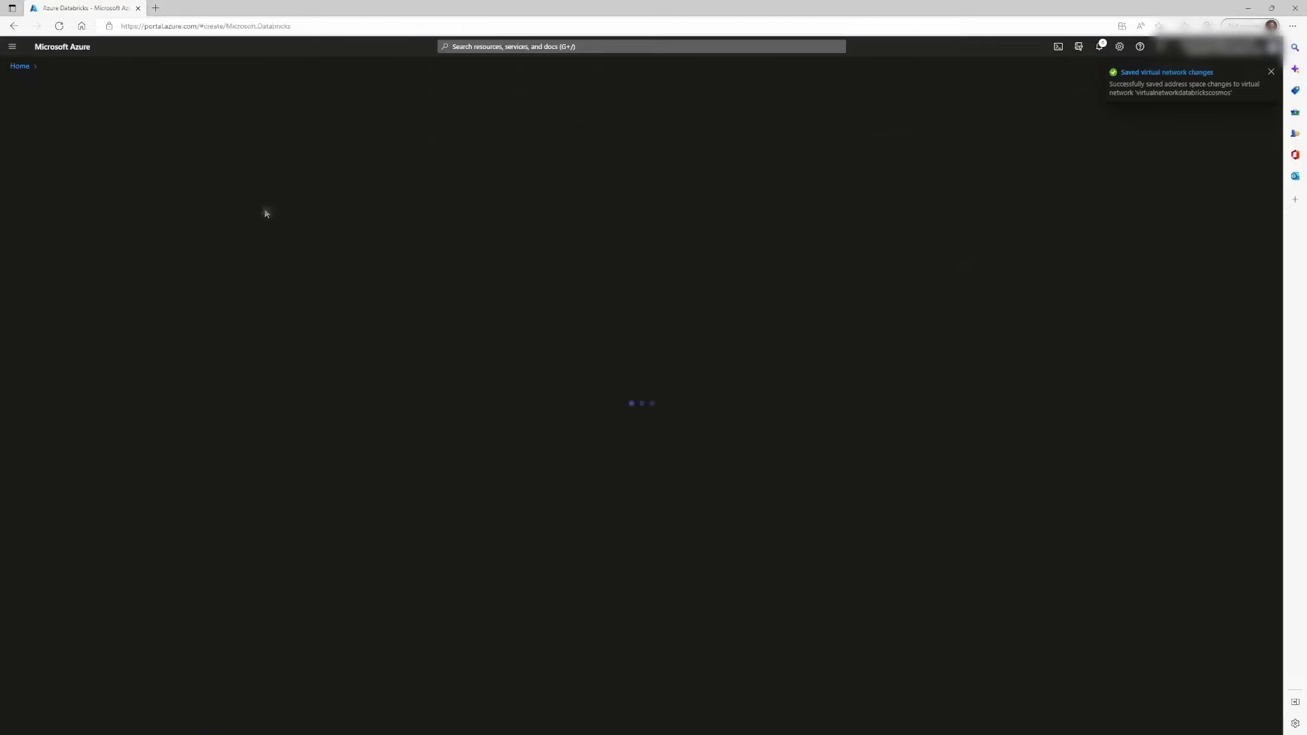
click(172, 222)
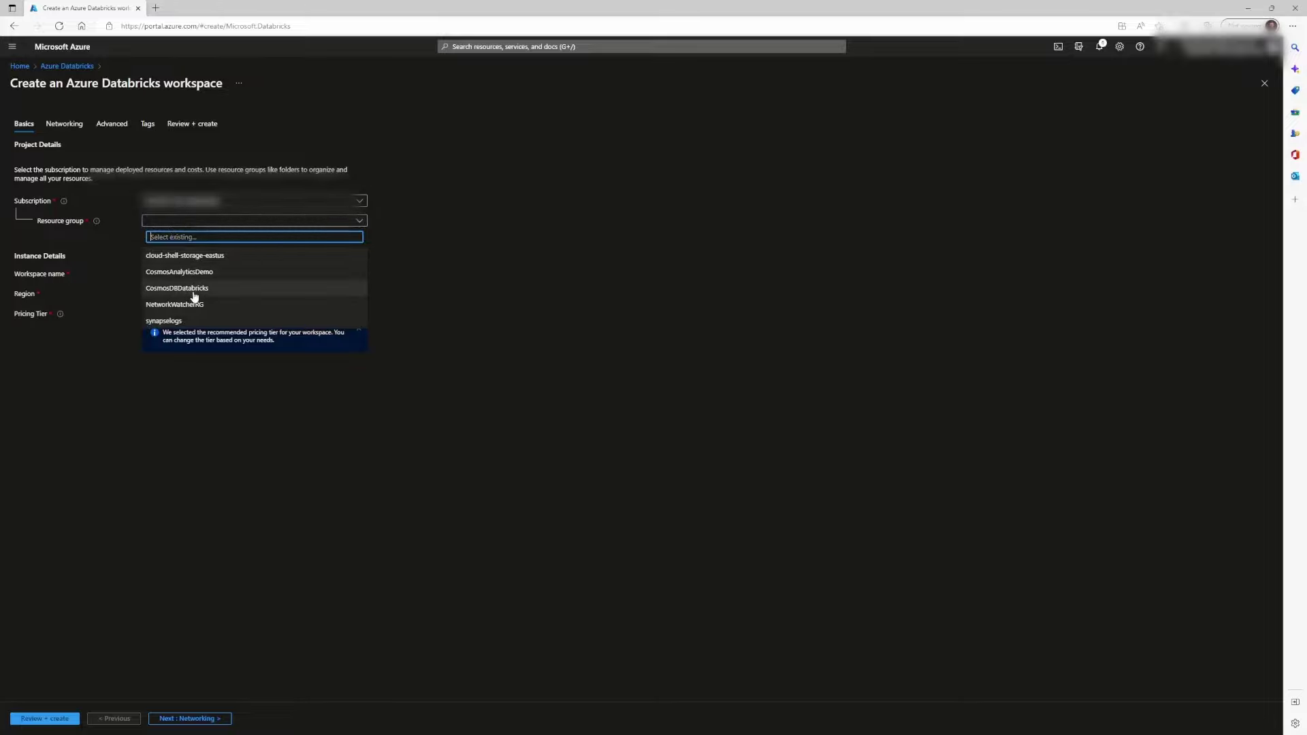
click(181, 290)
click(192, 276)
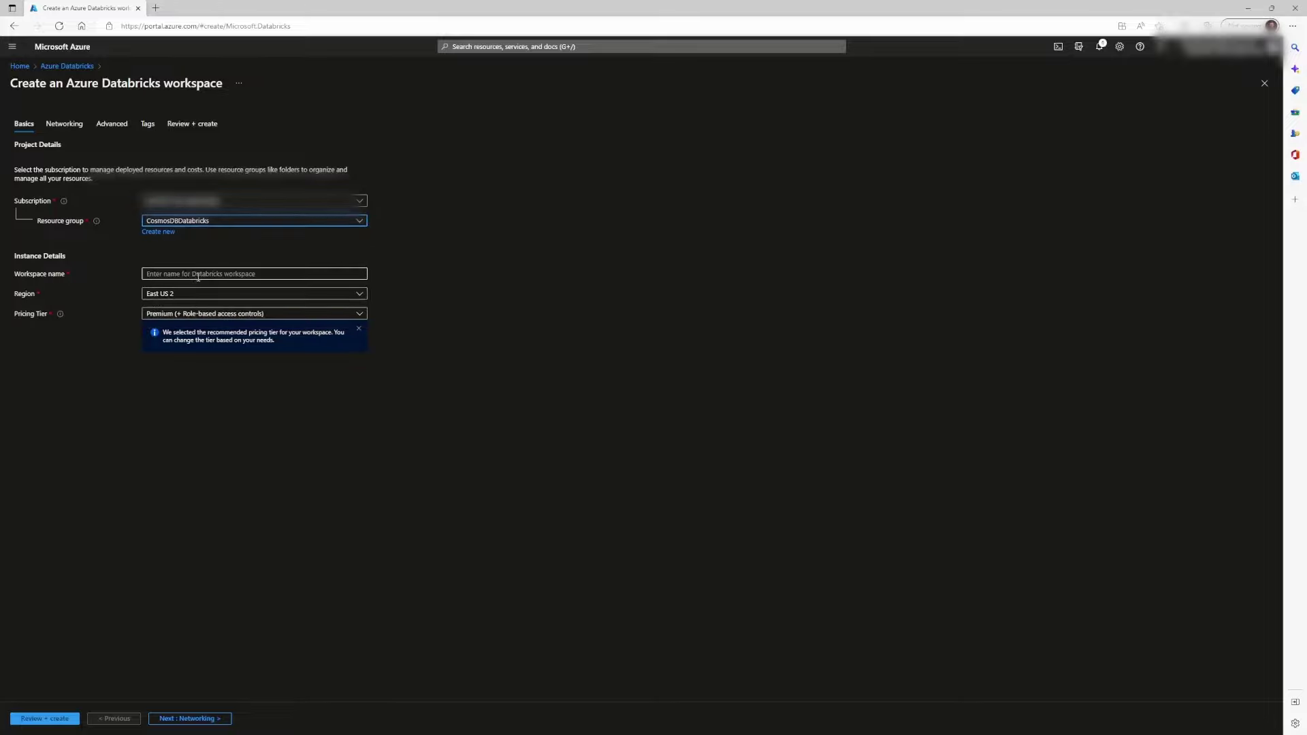
text(cosmosd)
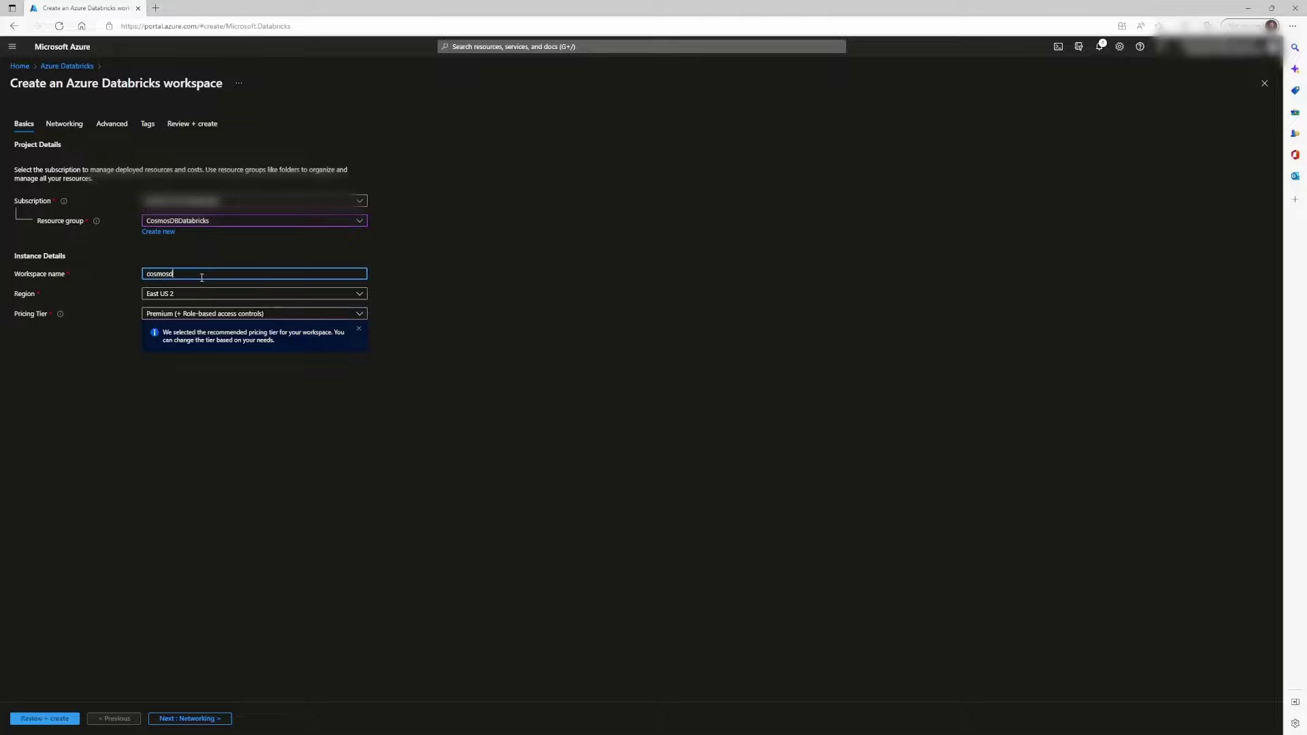
text(bdatabricksdemo)
click(211, 297)
text(canada)
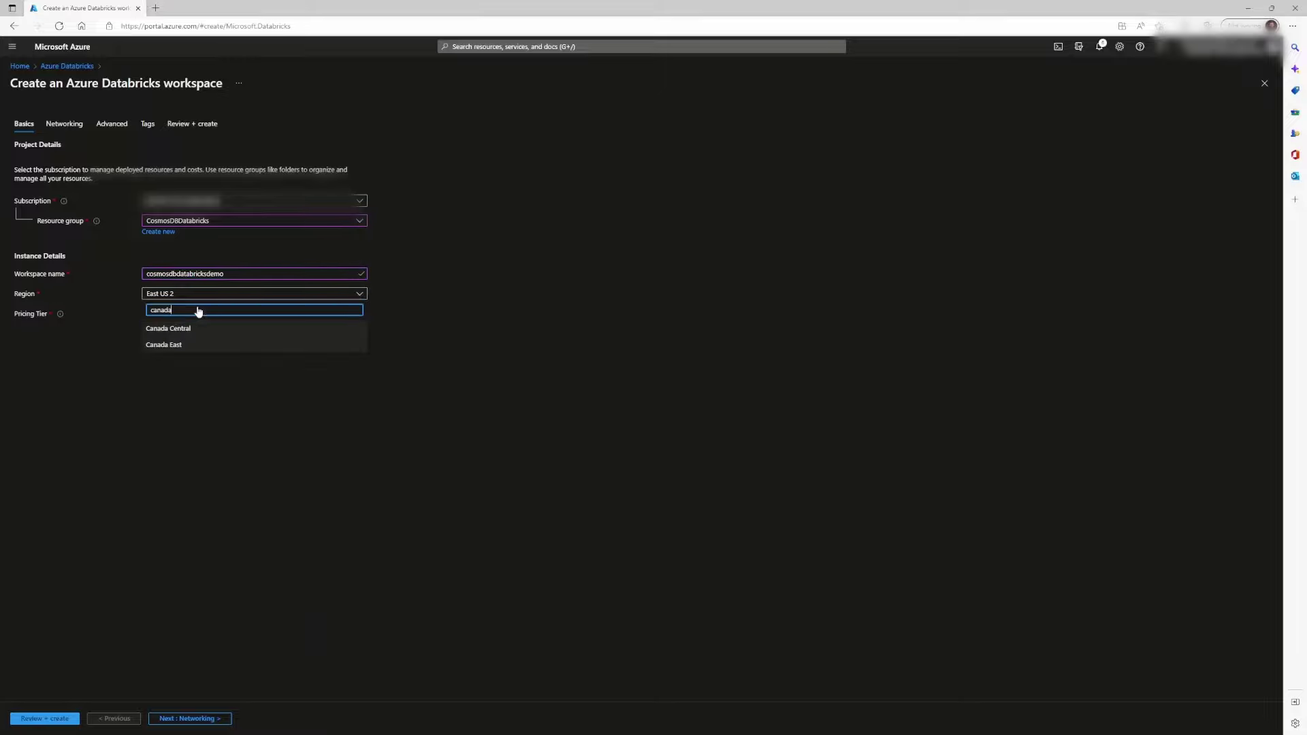
click(204, 330)
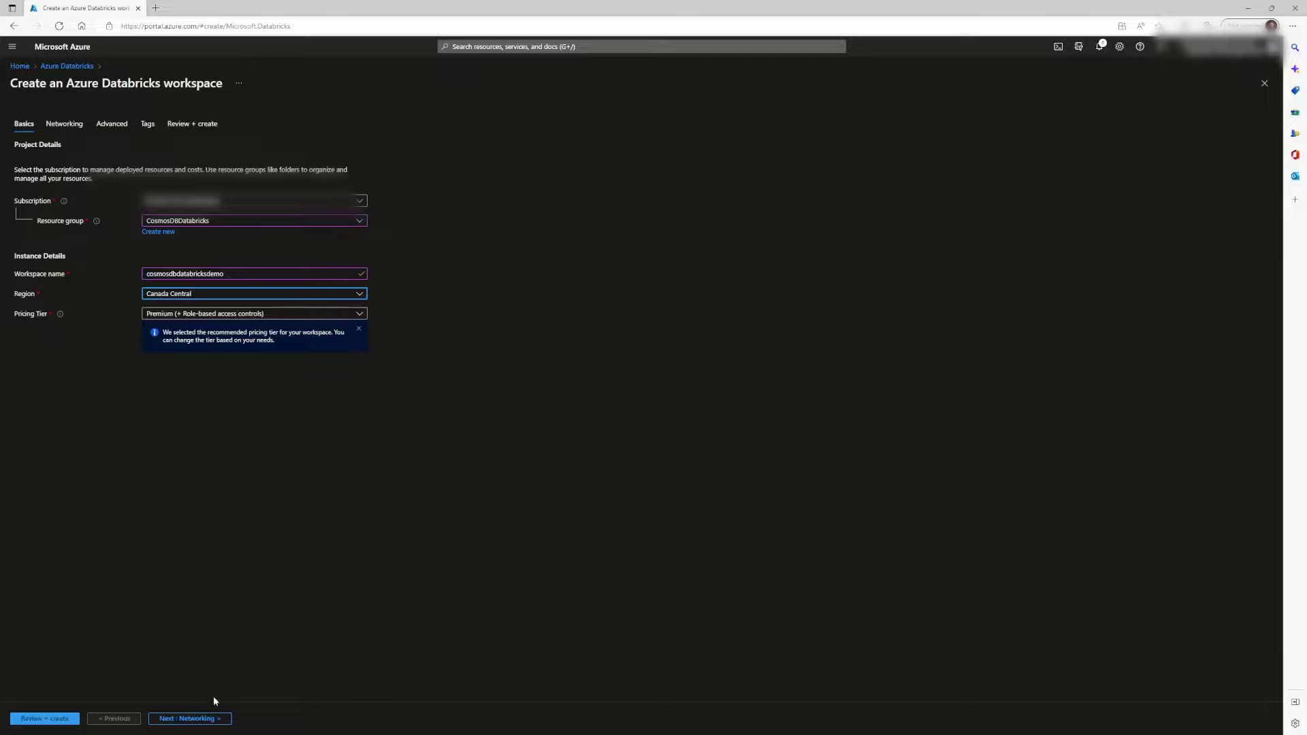
click(180, 720)
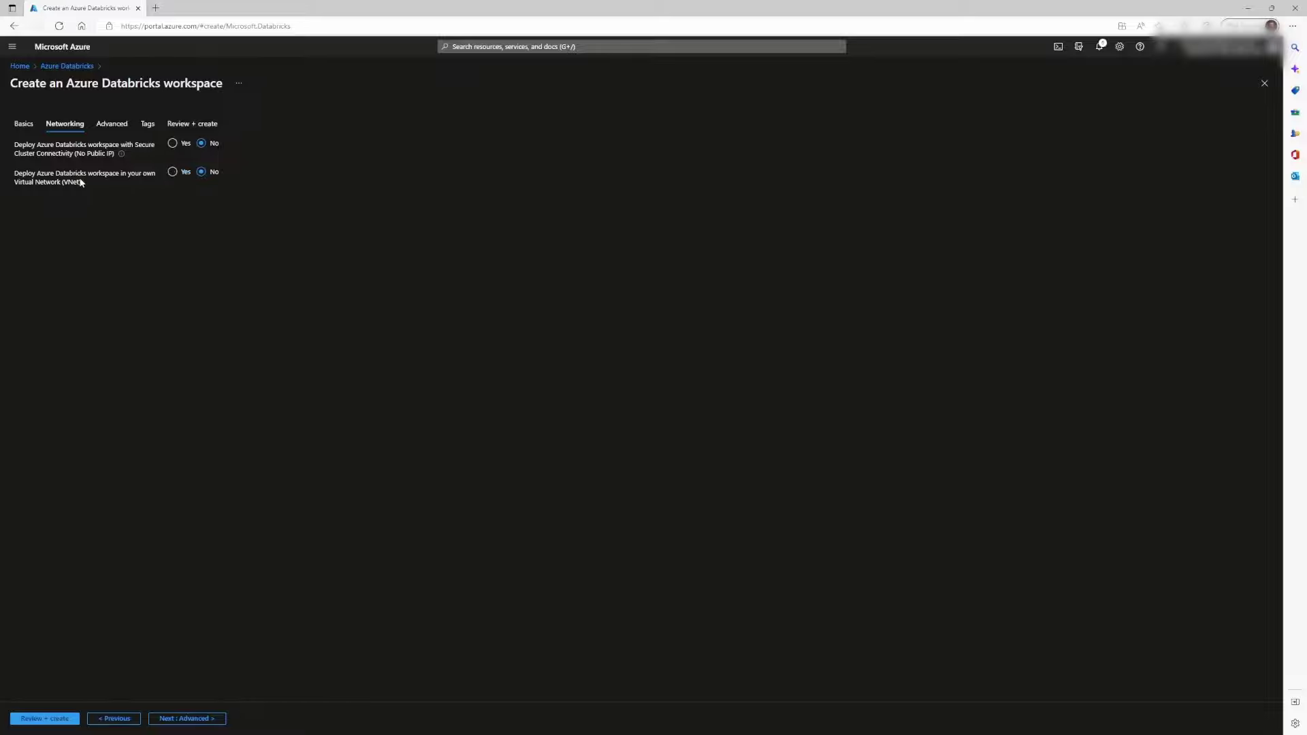
Deploy into virtualnetworkdatabrickscosmos with subnets named public-subnet and private-subnet
click(172, 172)
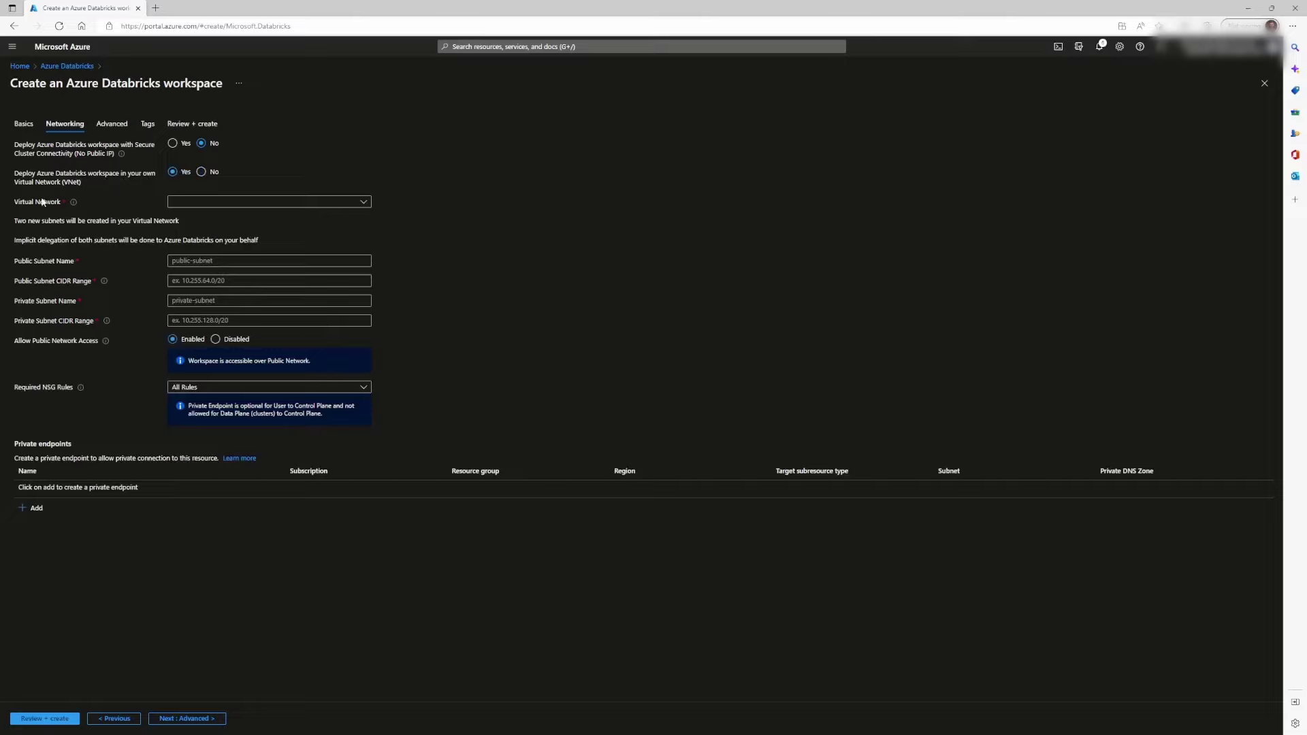
click(209, 202)
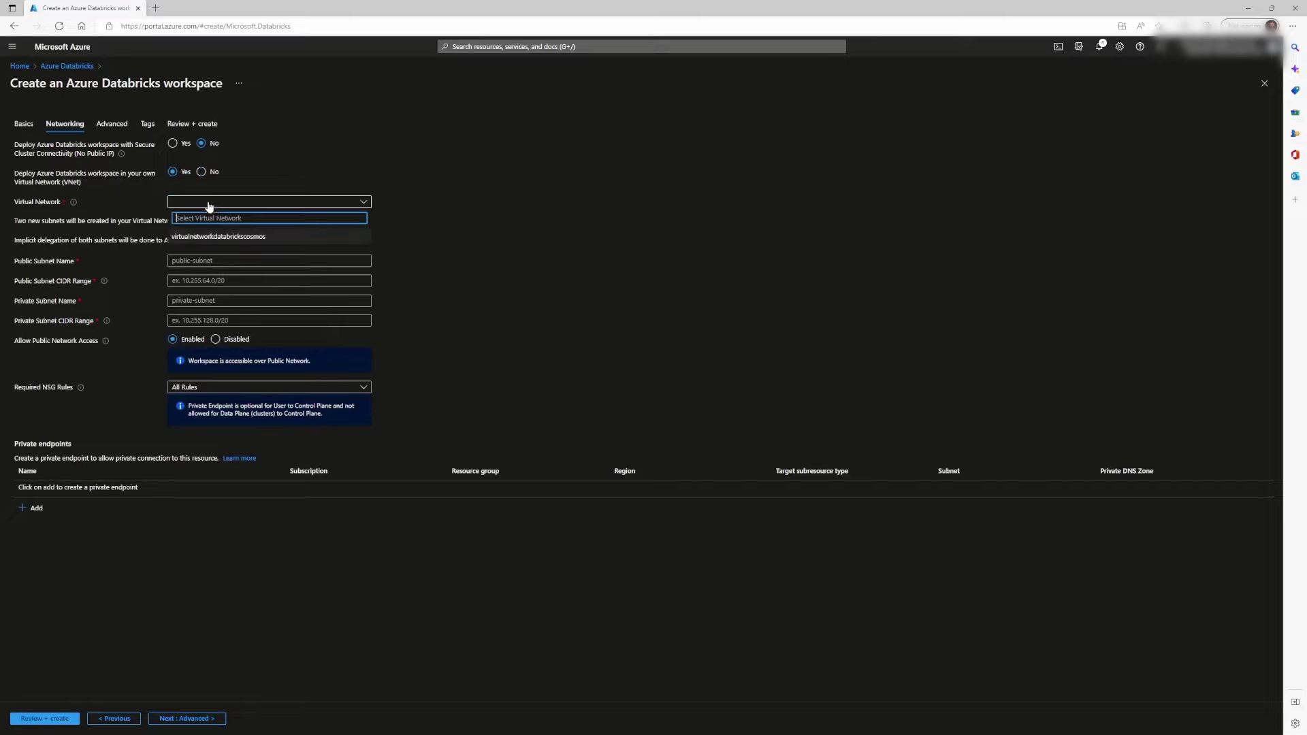
click(216, 237)
click(309, 259)
text(l)
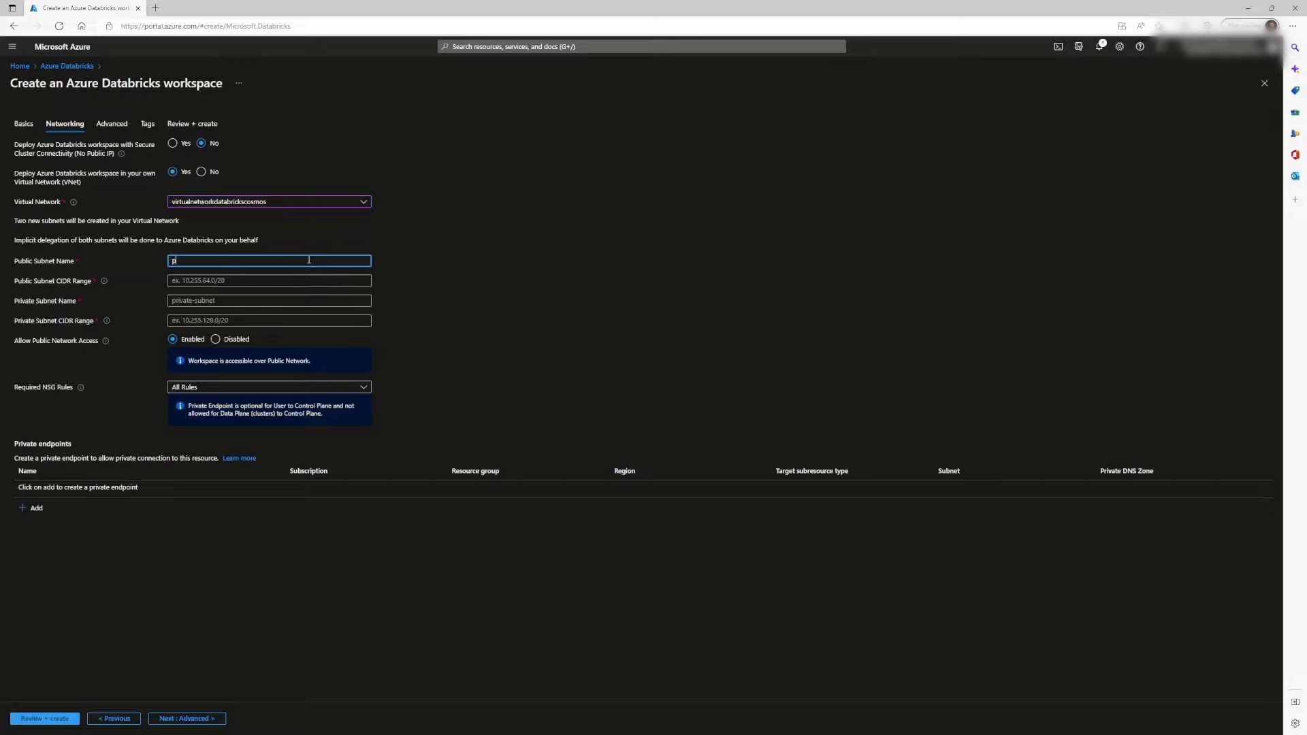
text(ublic-subnet)
key(Tab)
key(Tab)
text(private-subnet)
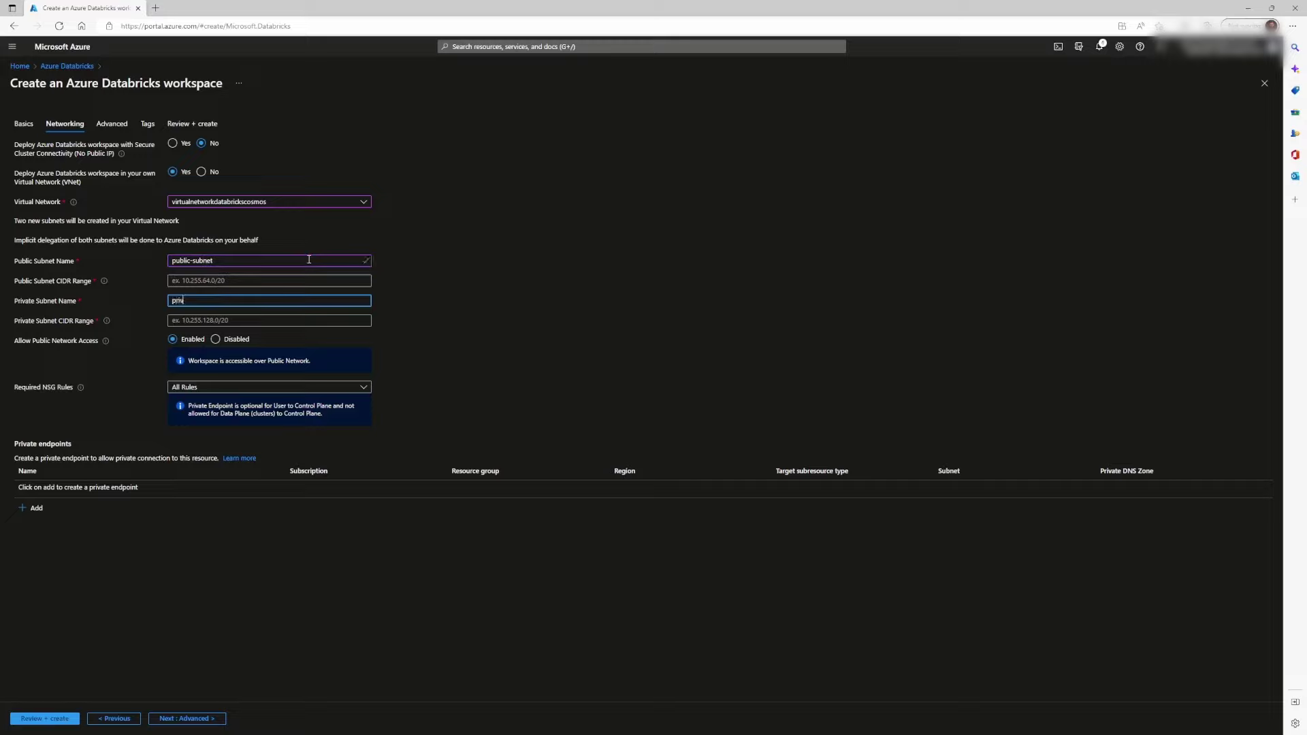
key(Tab)
Enter subnet ranges 10.179.64.0/18 for public-subnet and 10.179.0.0/18 for private-subnet
key(shift+Tab)
key(shift+Tab)
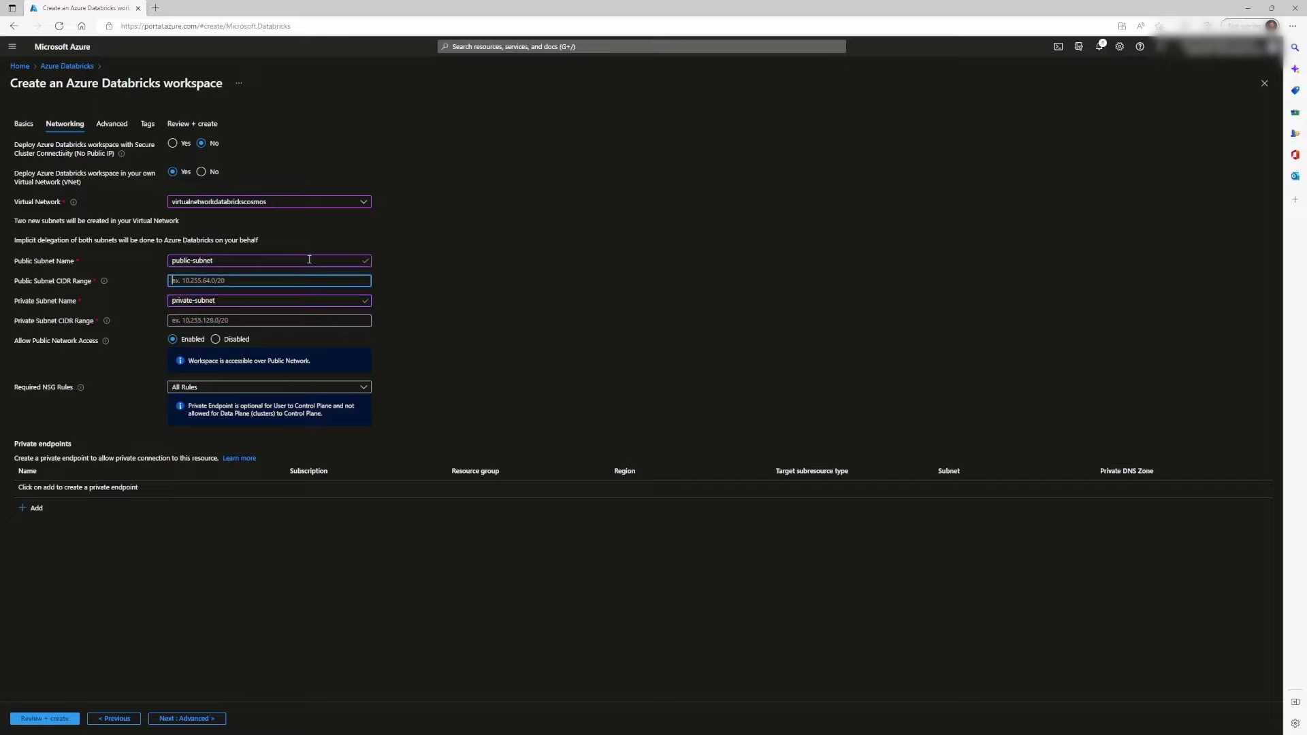
key(alt+Tab)
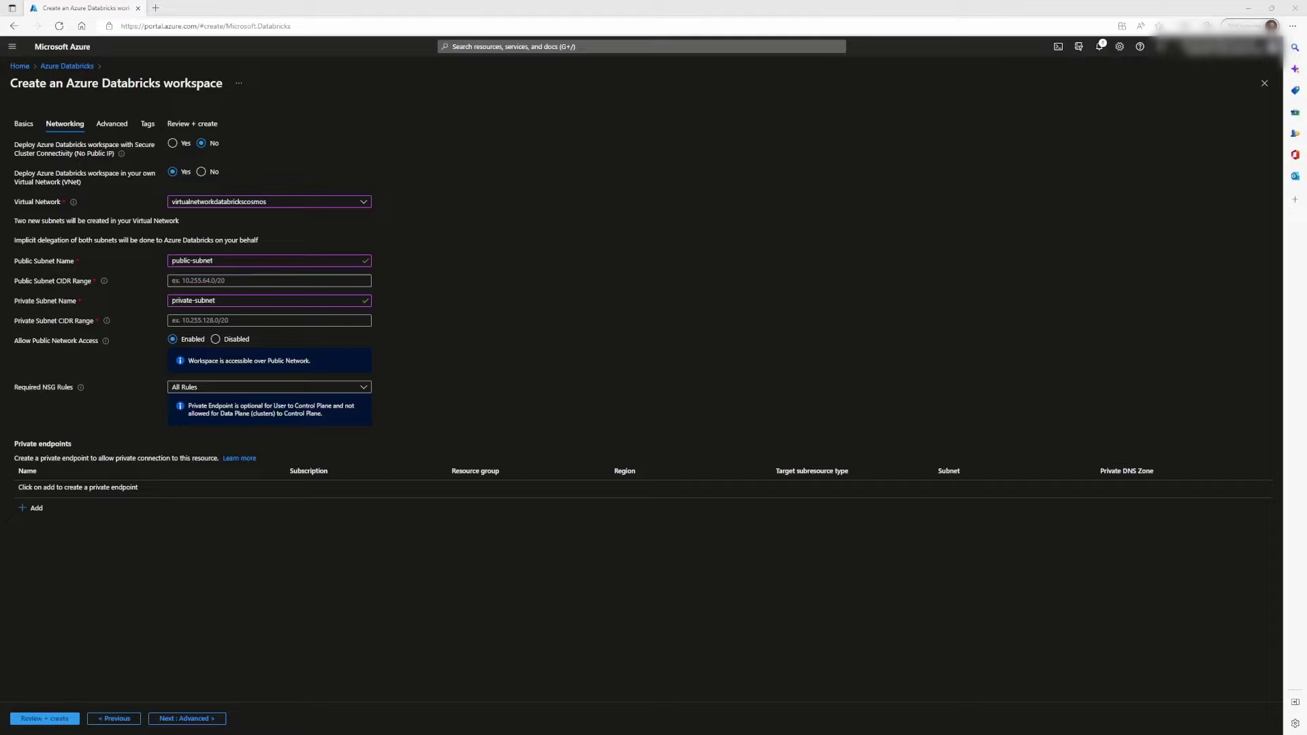
click(190, 281)
text(10.179.64.0/18)
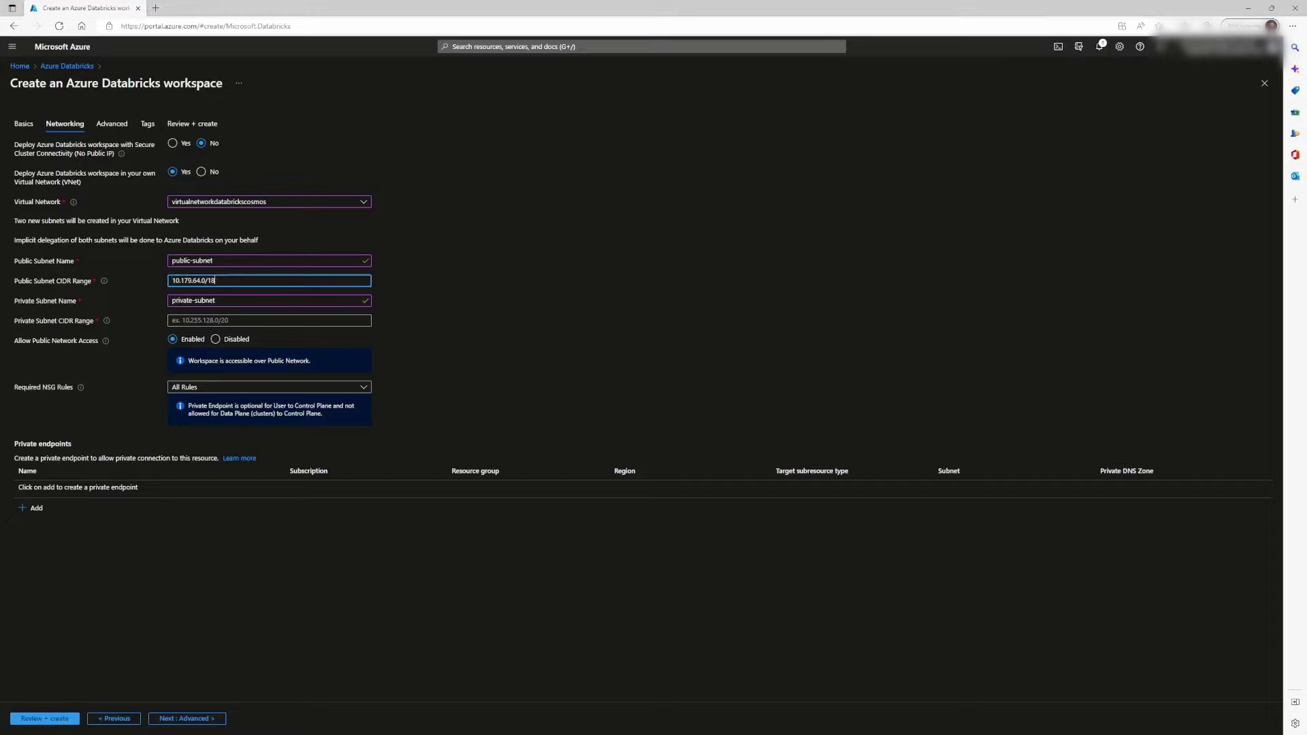
key(alt+Tab)
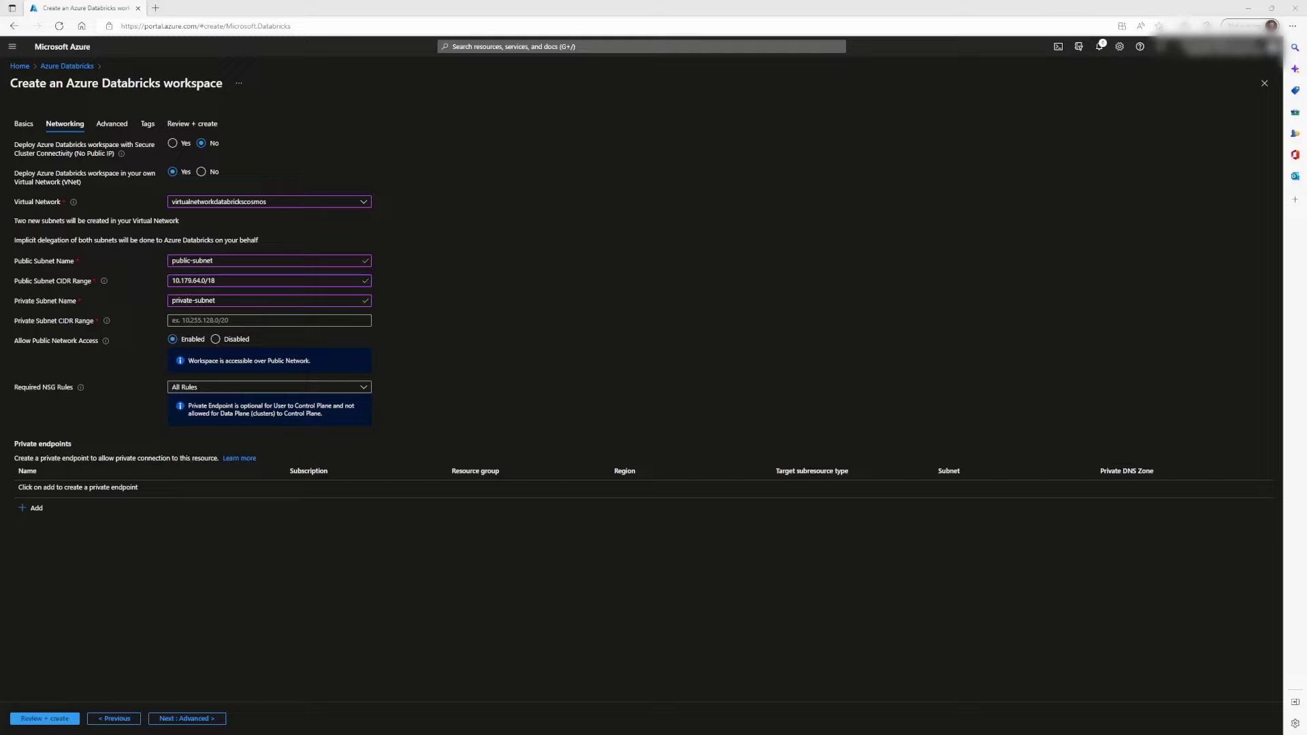
click(259, 319)
text(10.179.0.0.18)
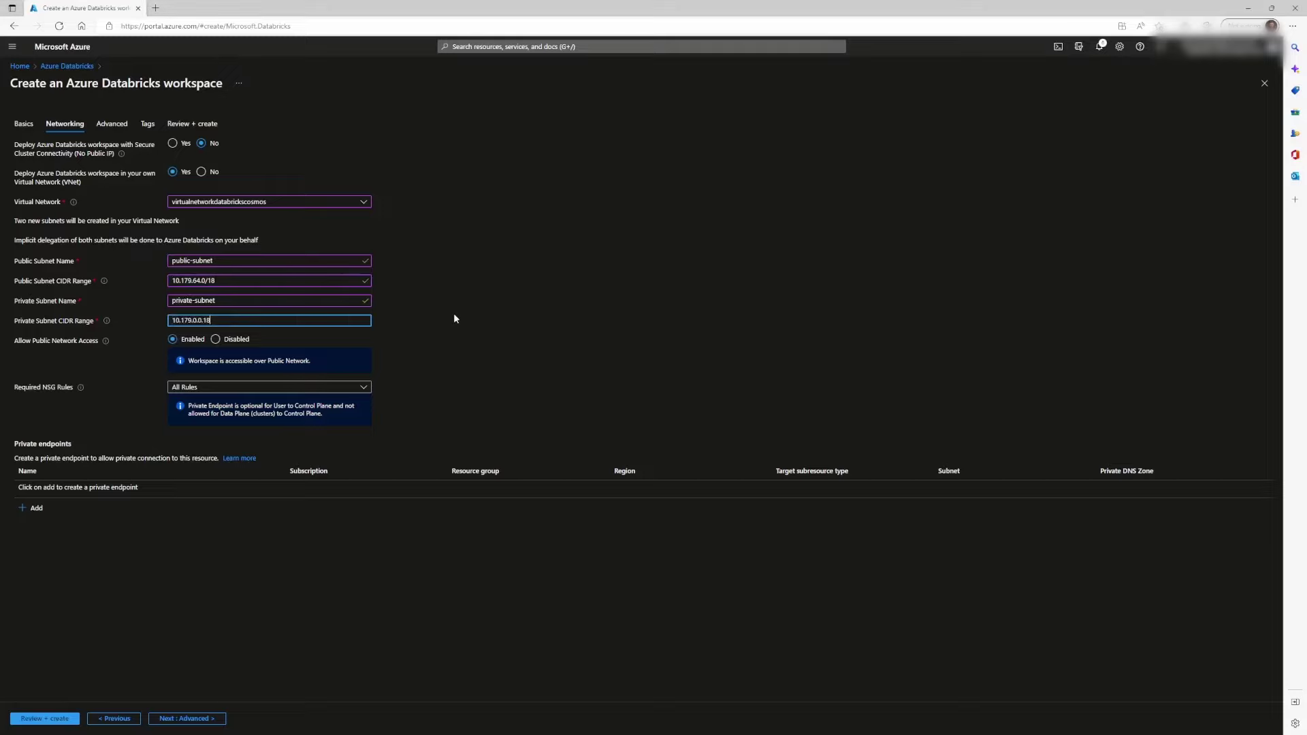
click(248, 324)
text(/)
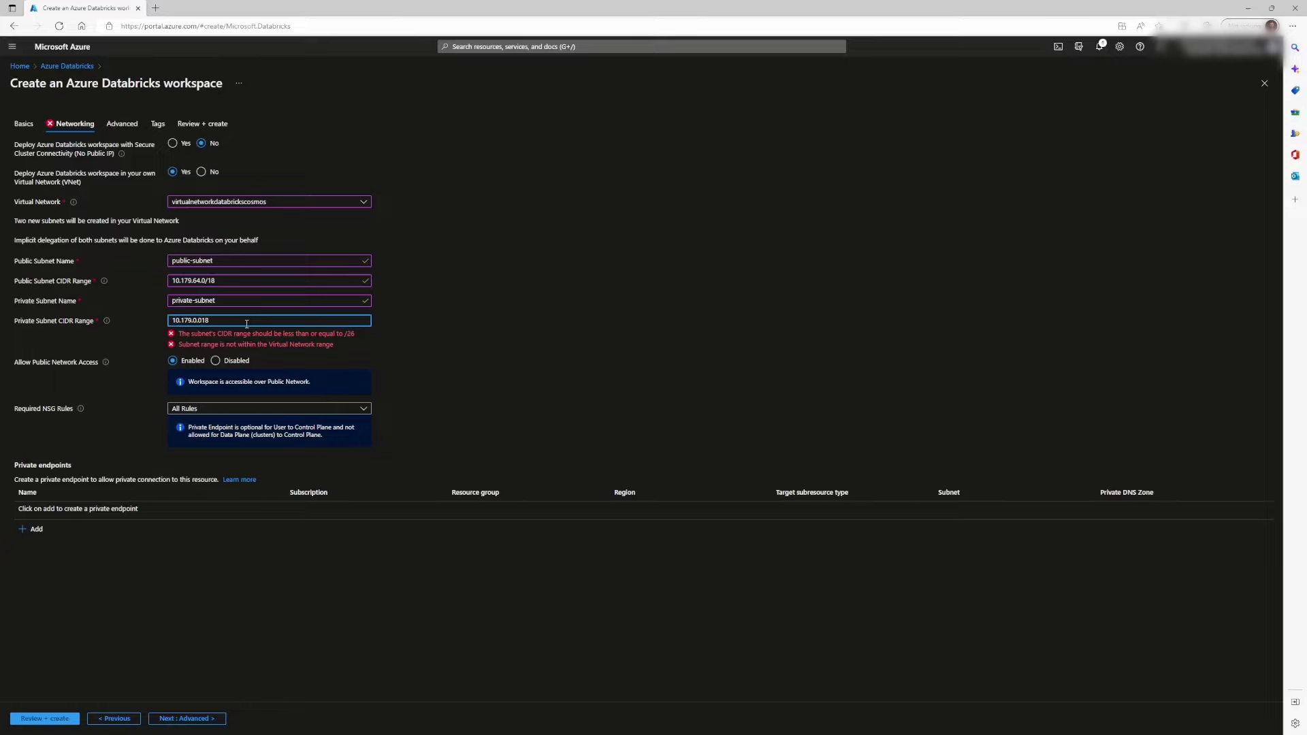
click(443, 246)
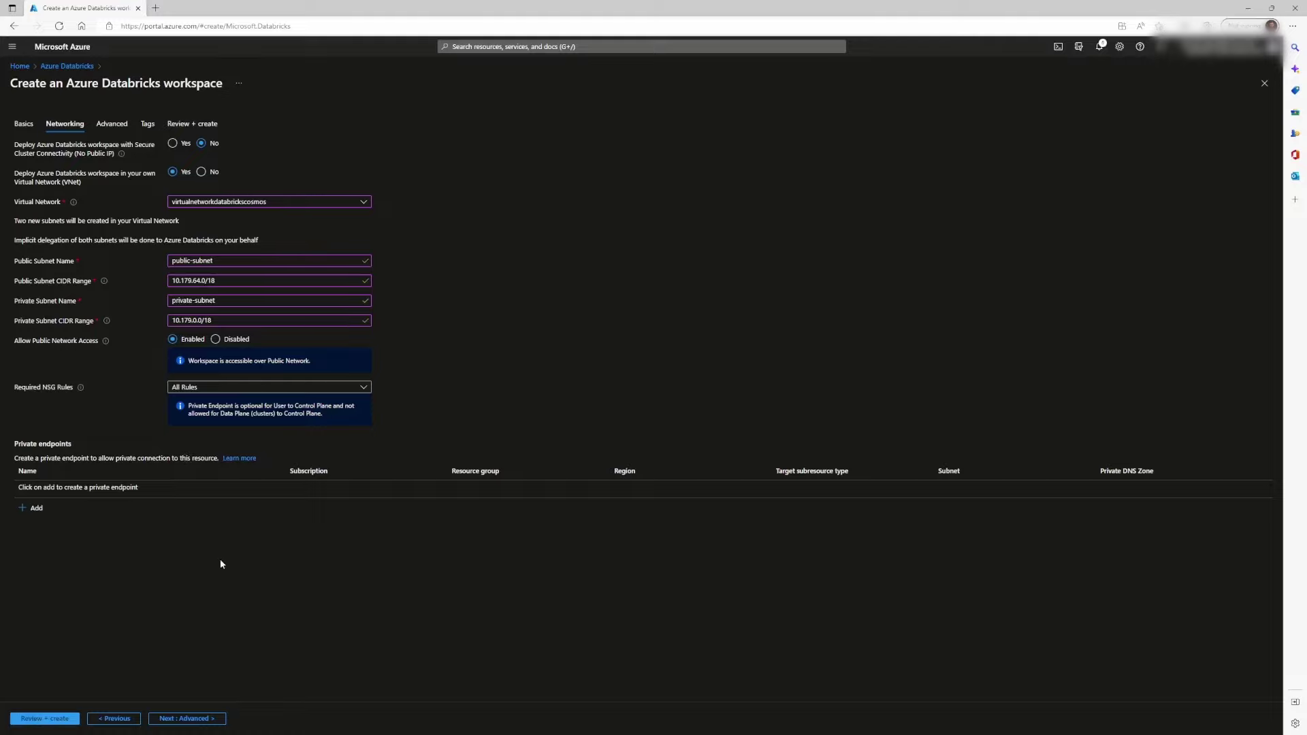
Step through Advanced and Tags, pass validation, and create the cosmosdbdatabricksdemo workspace
click(187, 718)
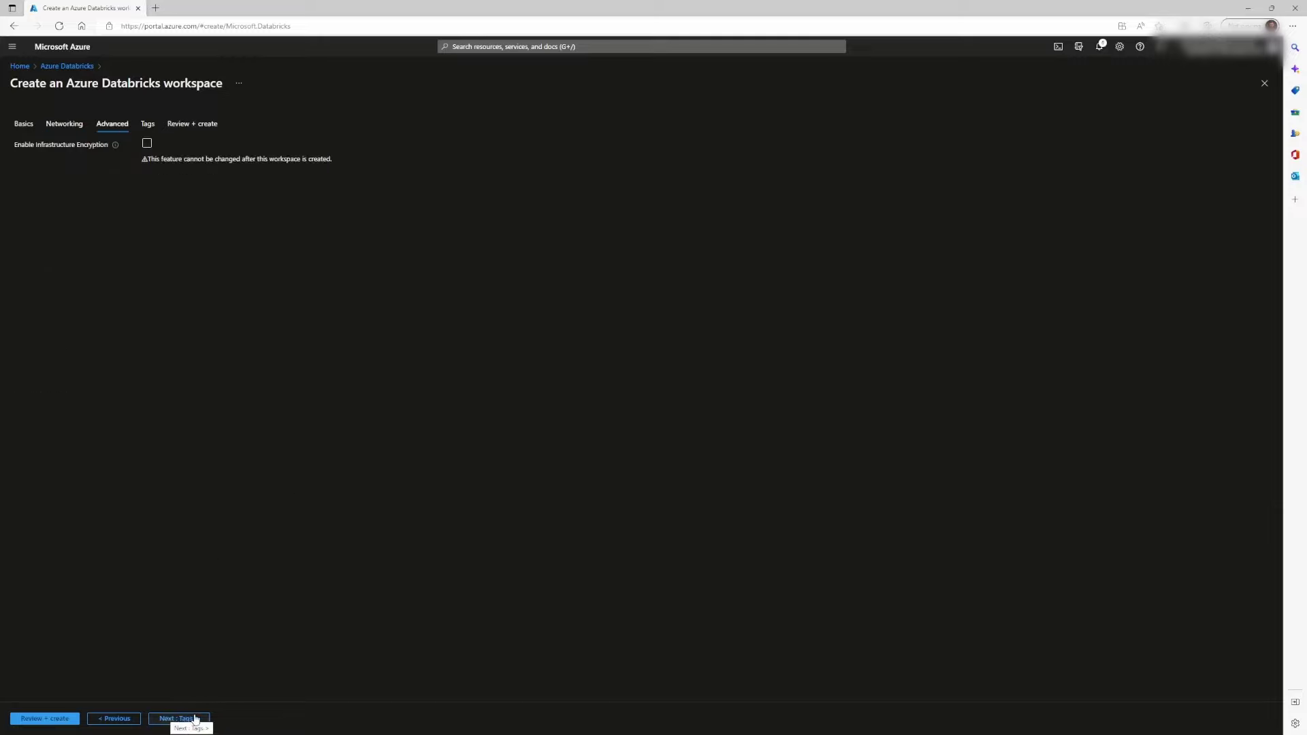
click(194, 718)
click(70, 718)
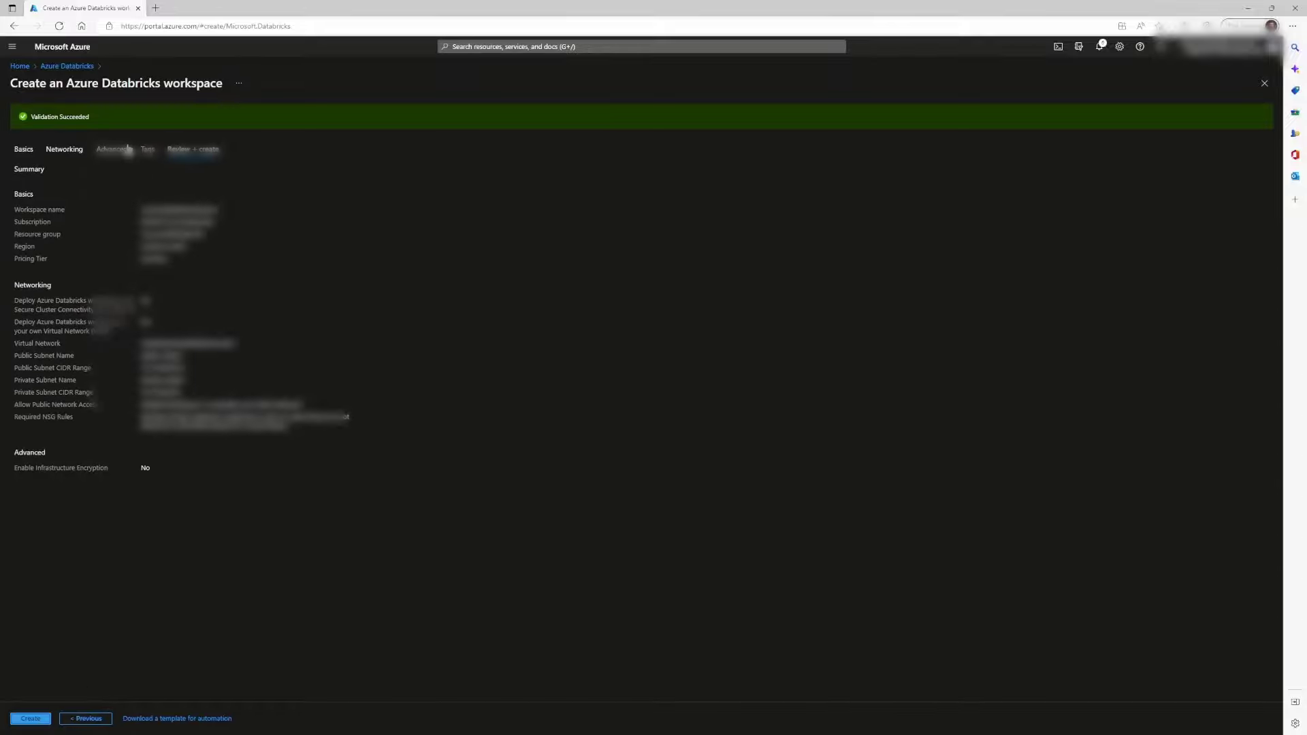
click(24, 719)
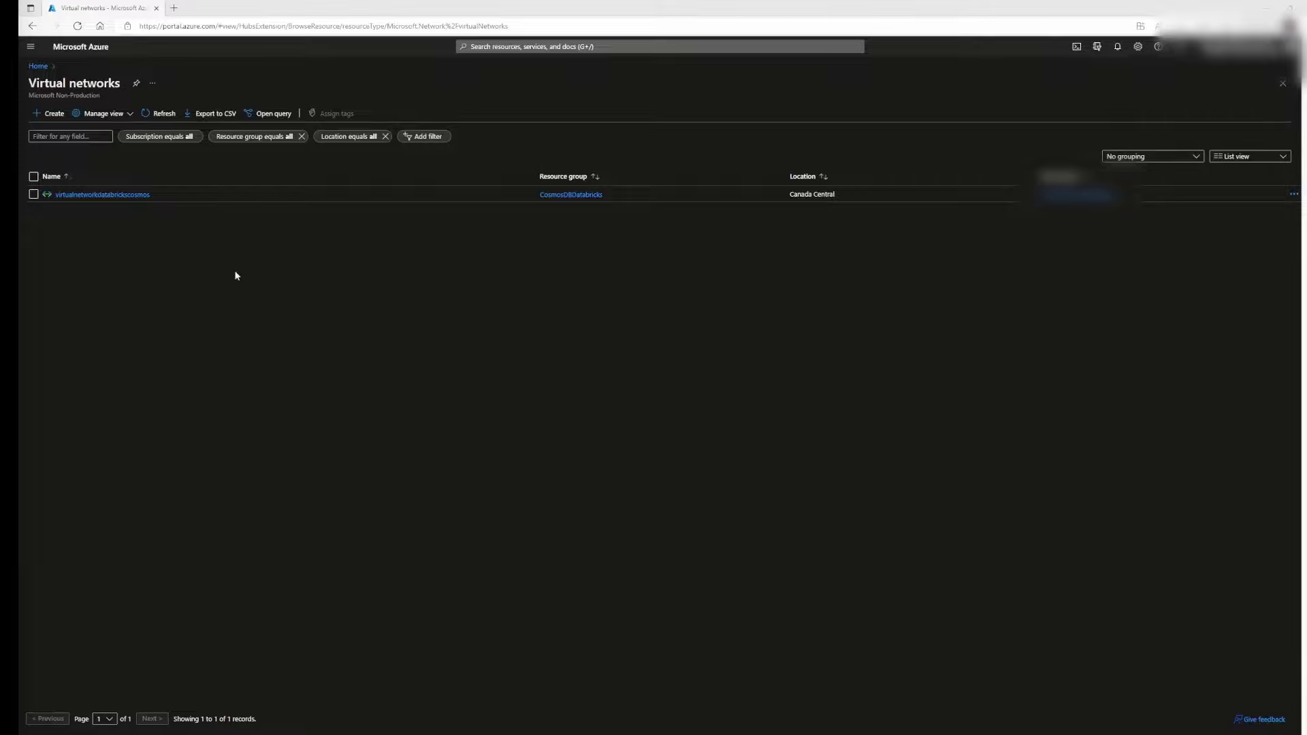
On virtualnetworkdatabrickscosmos's public-subnet, enable the Microsoft.AzureCosmosDB service endpoint and save
click(140, 195)
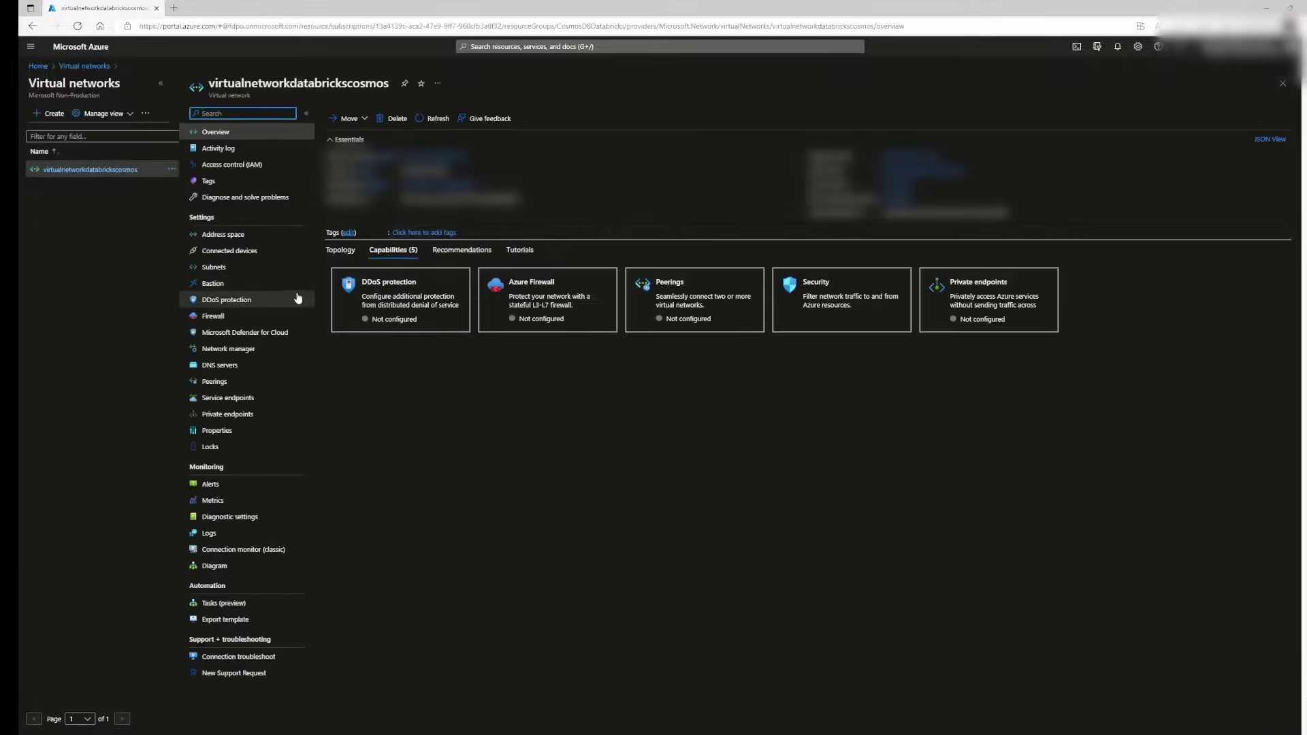
click(262, 269)
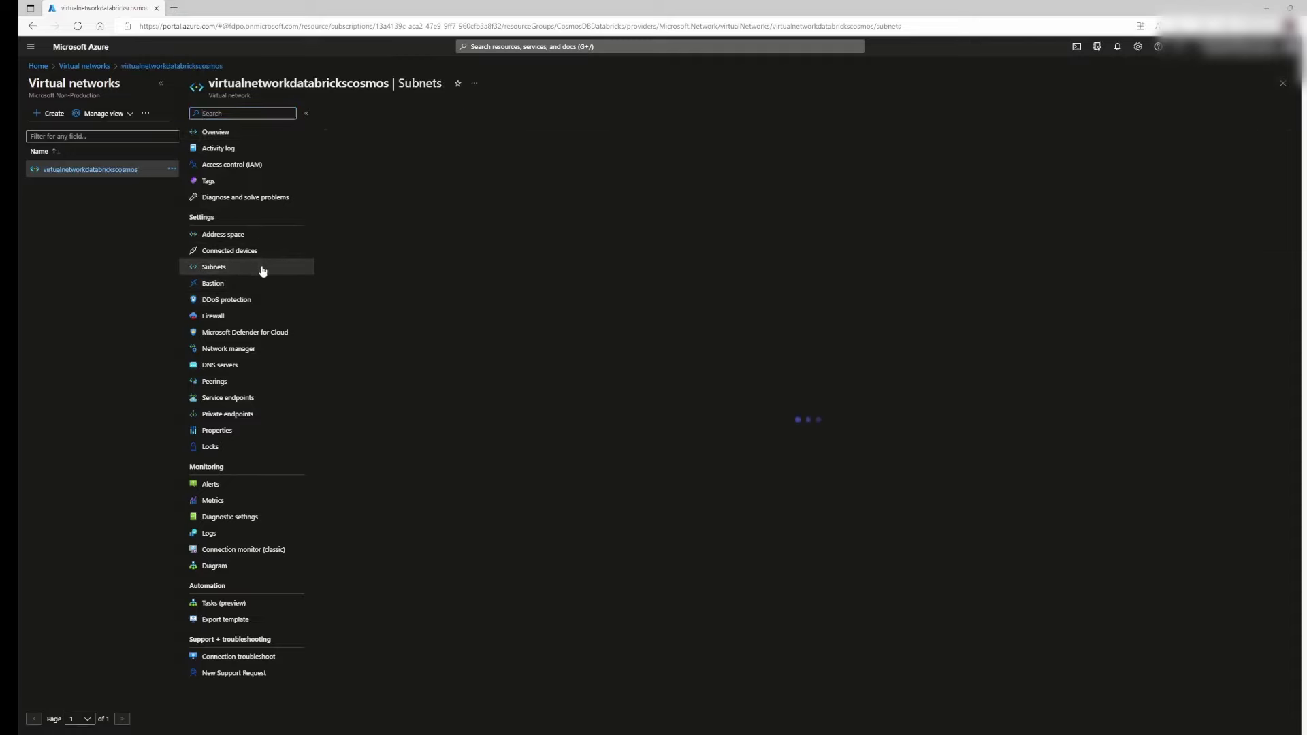
click(350, 212)
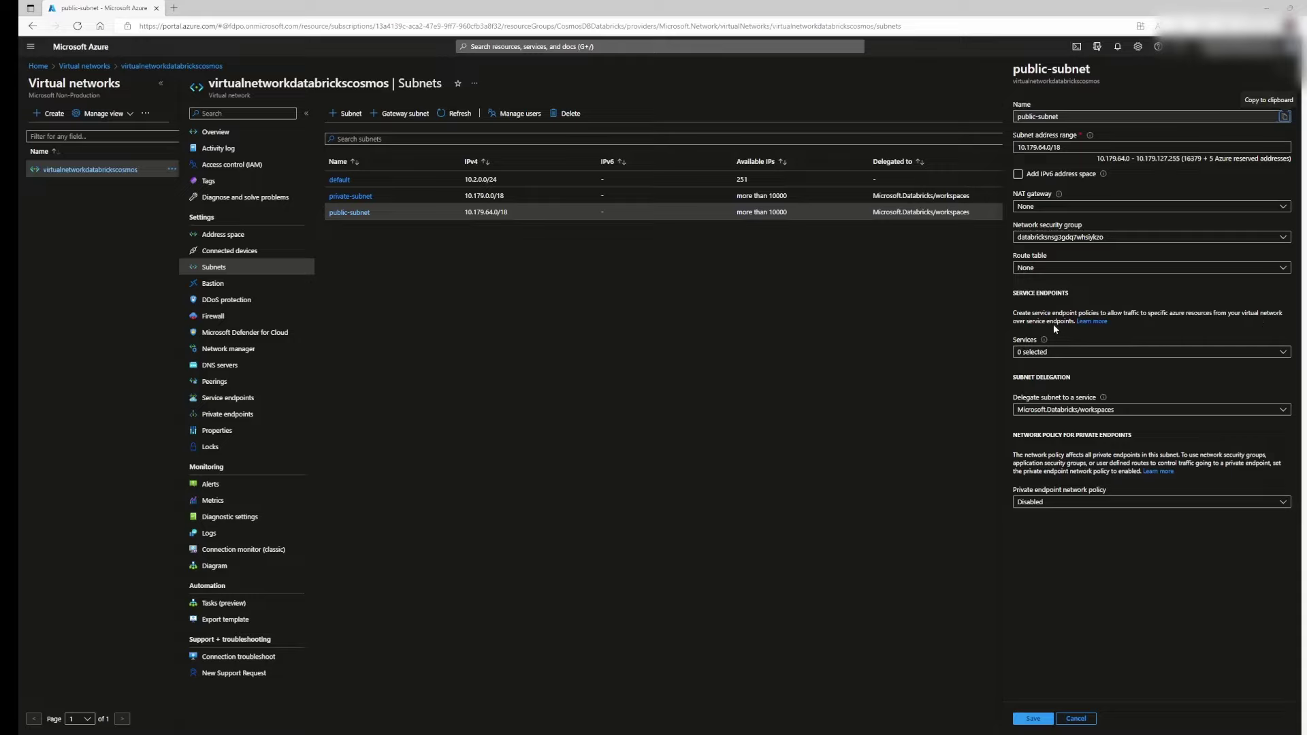
click(1058, 352)
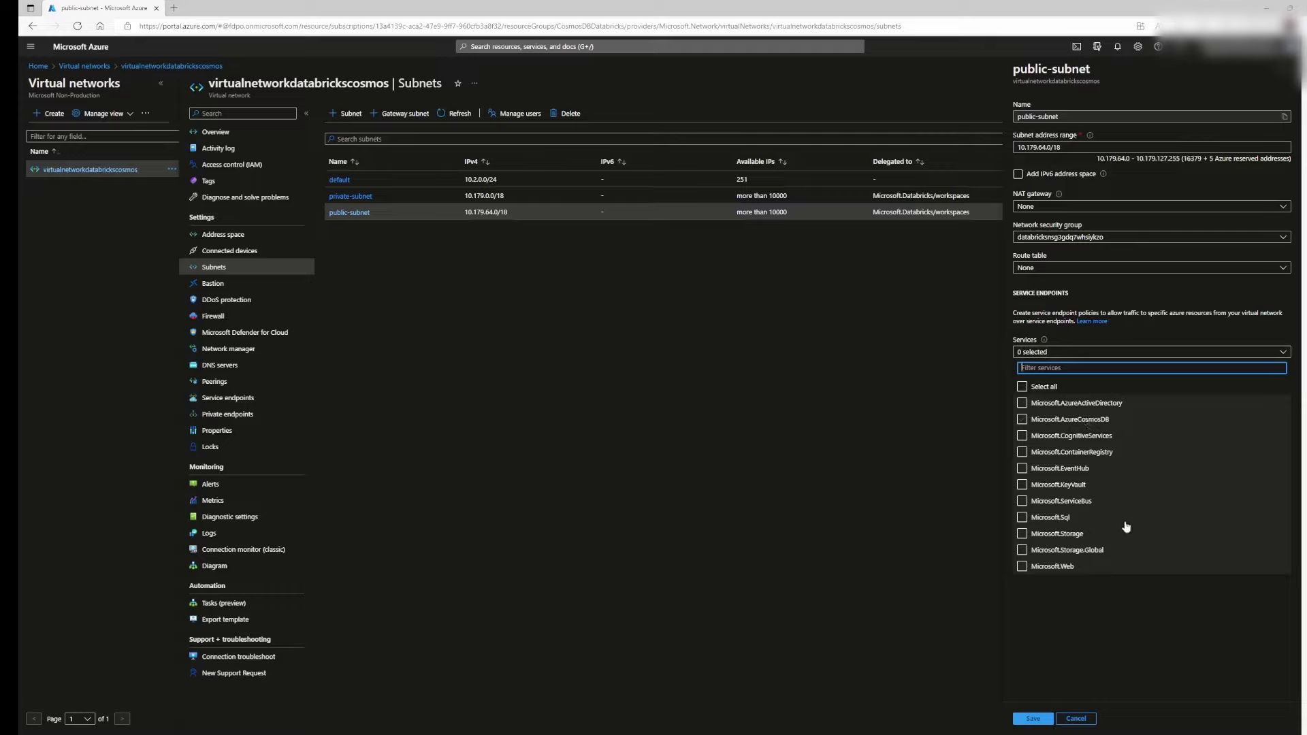
click(1096, 420)
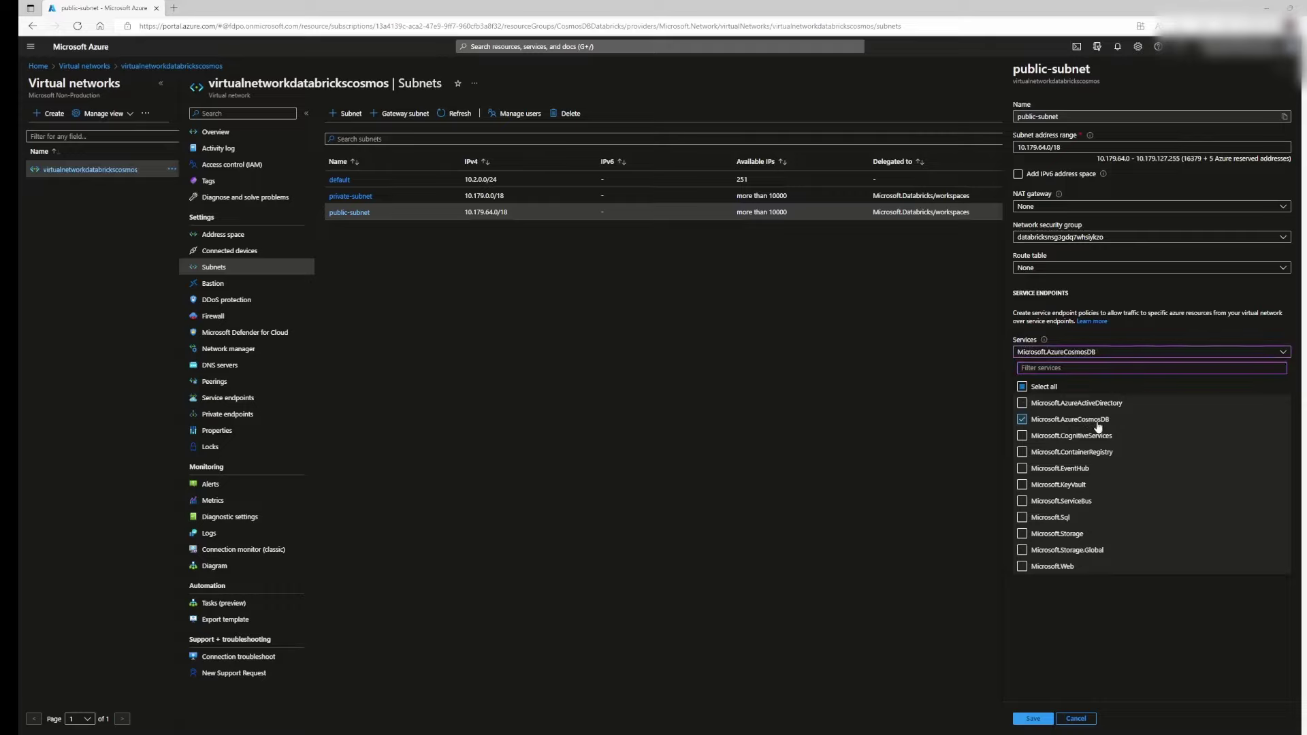
click(1145, 631)
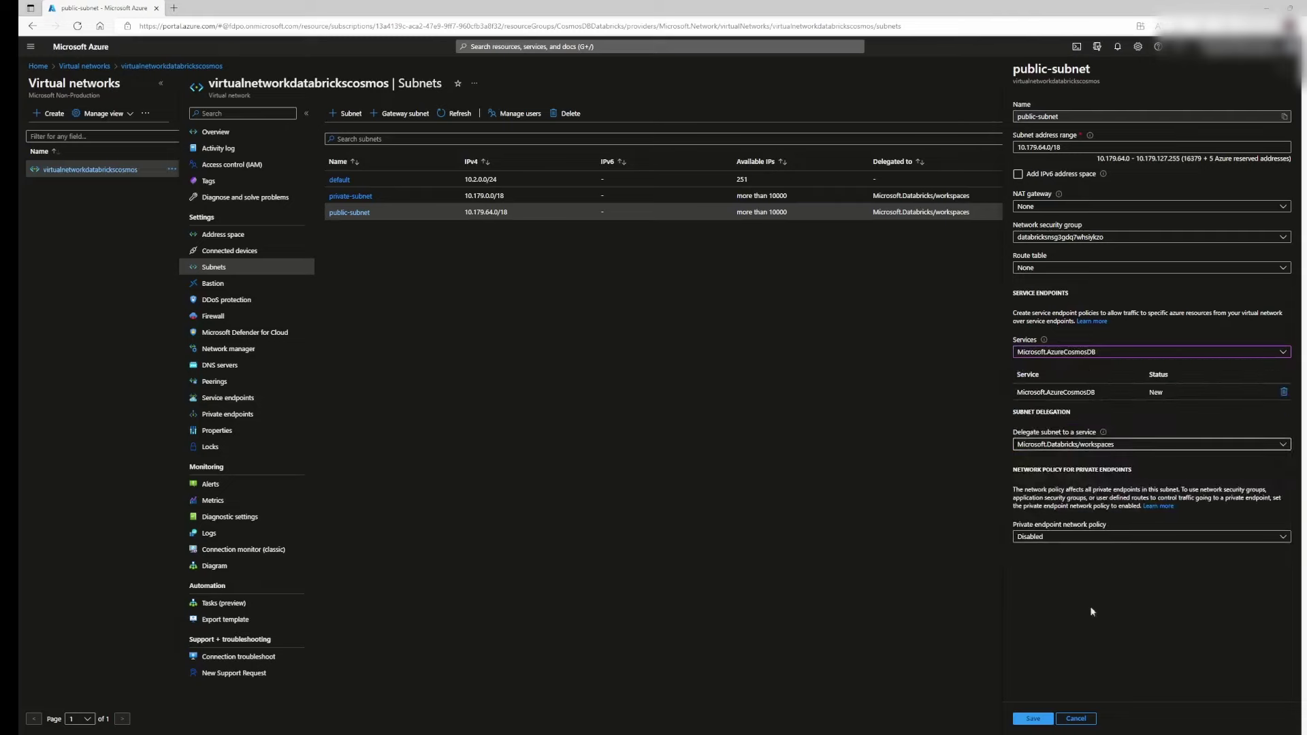
click(1048, 718)
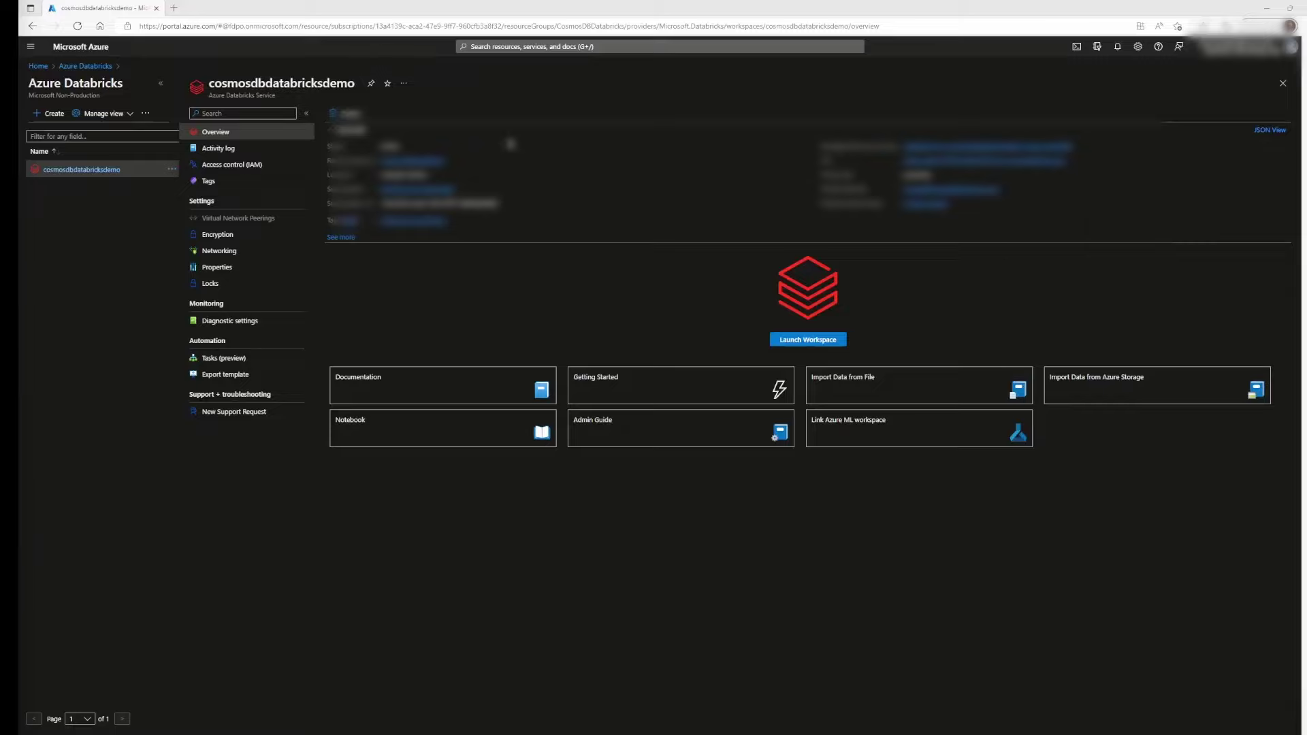
Launch the cosmosdbdatabricksdemo workspace from its Azure Databricks overview page
click(810, 339)
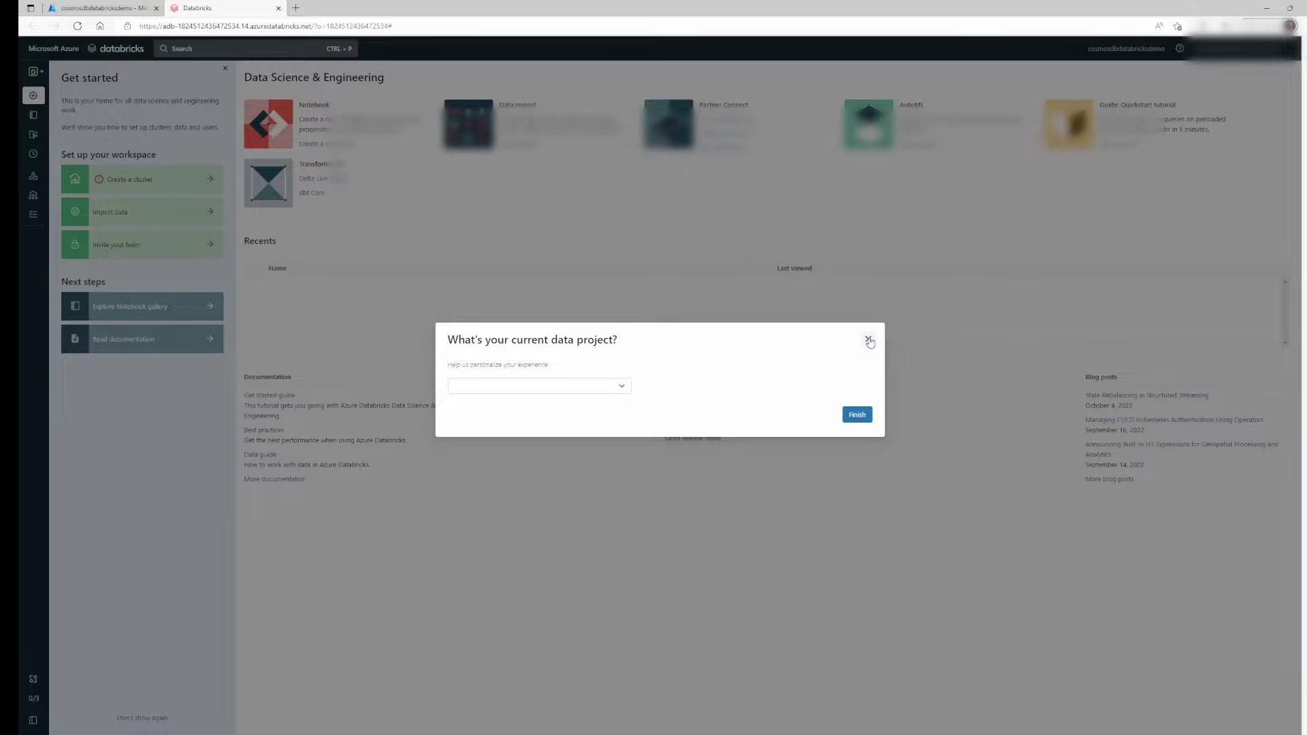
Dismiss the survey and start a new cluster named testingclustercosmos
click(869, 339)
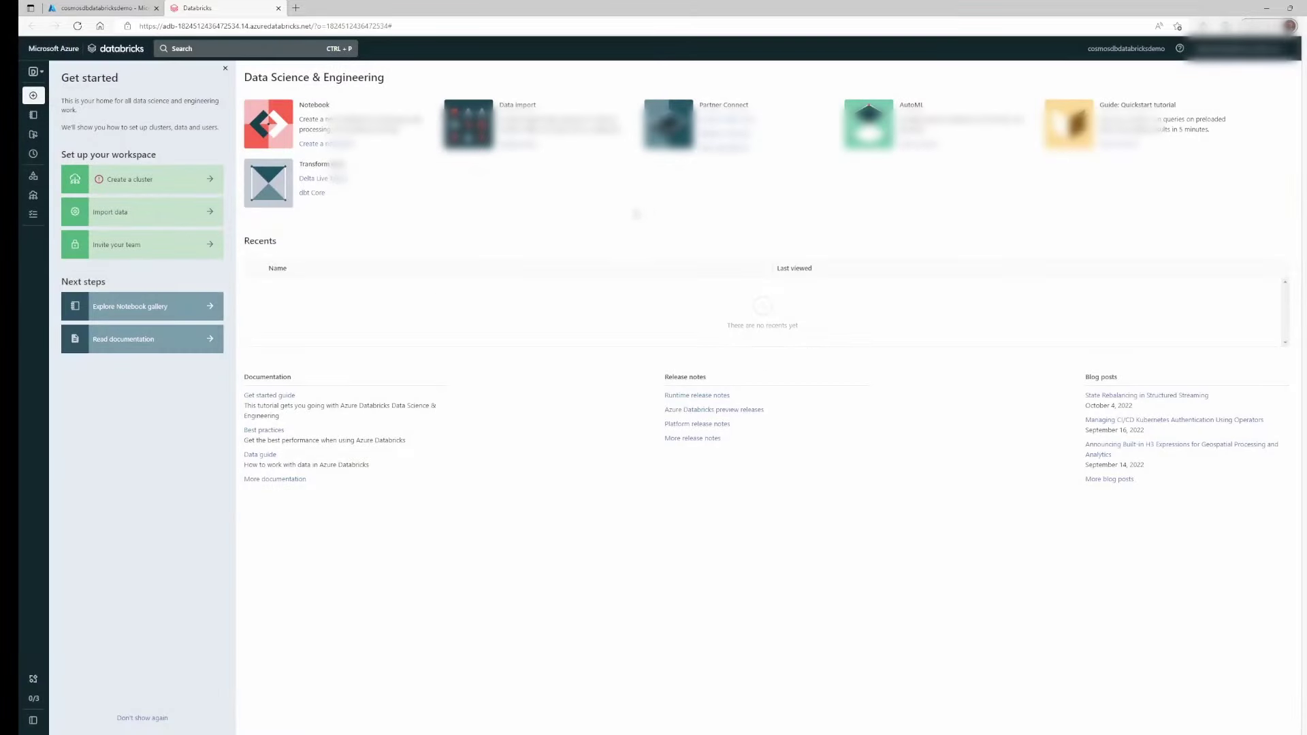
click(159, 180)
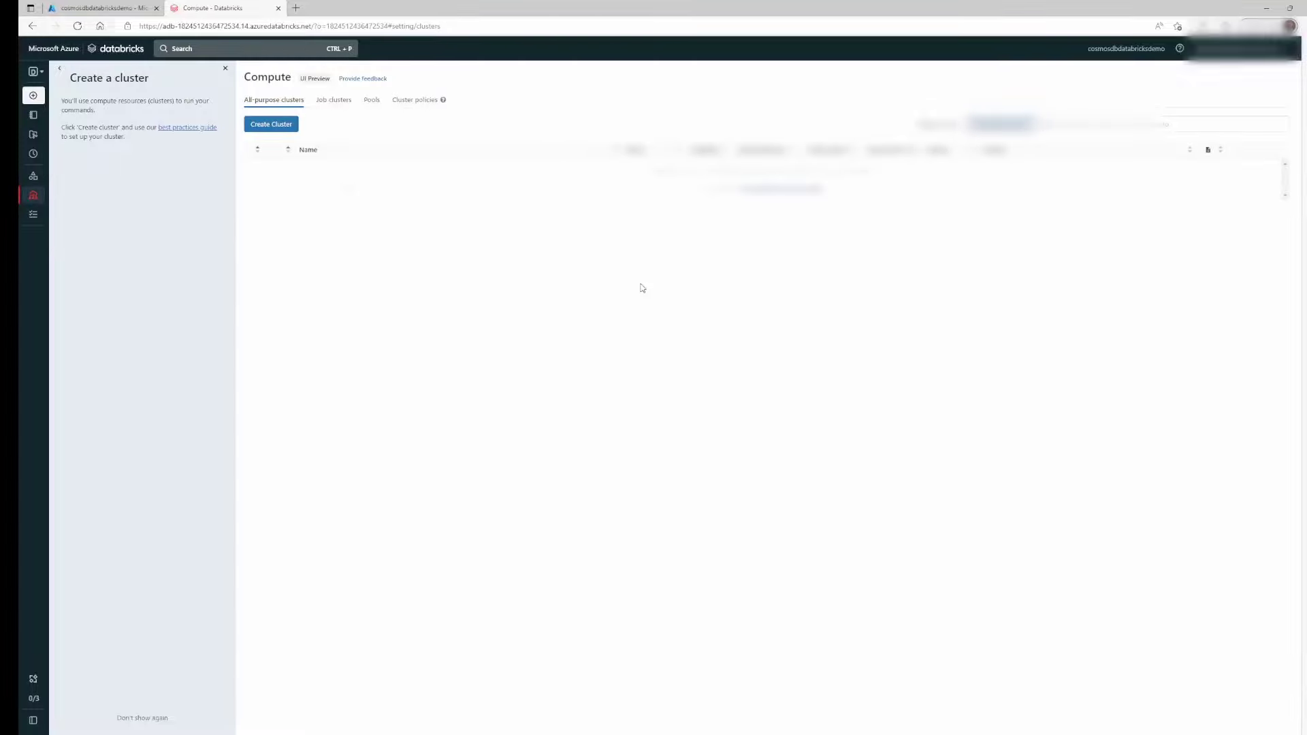
click(271, 124)
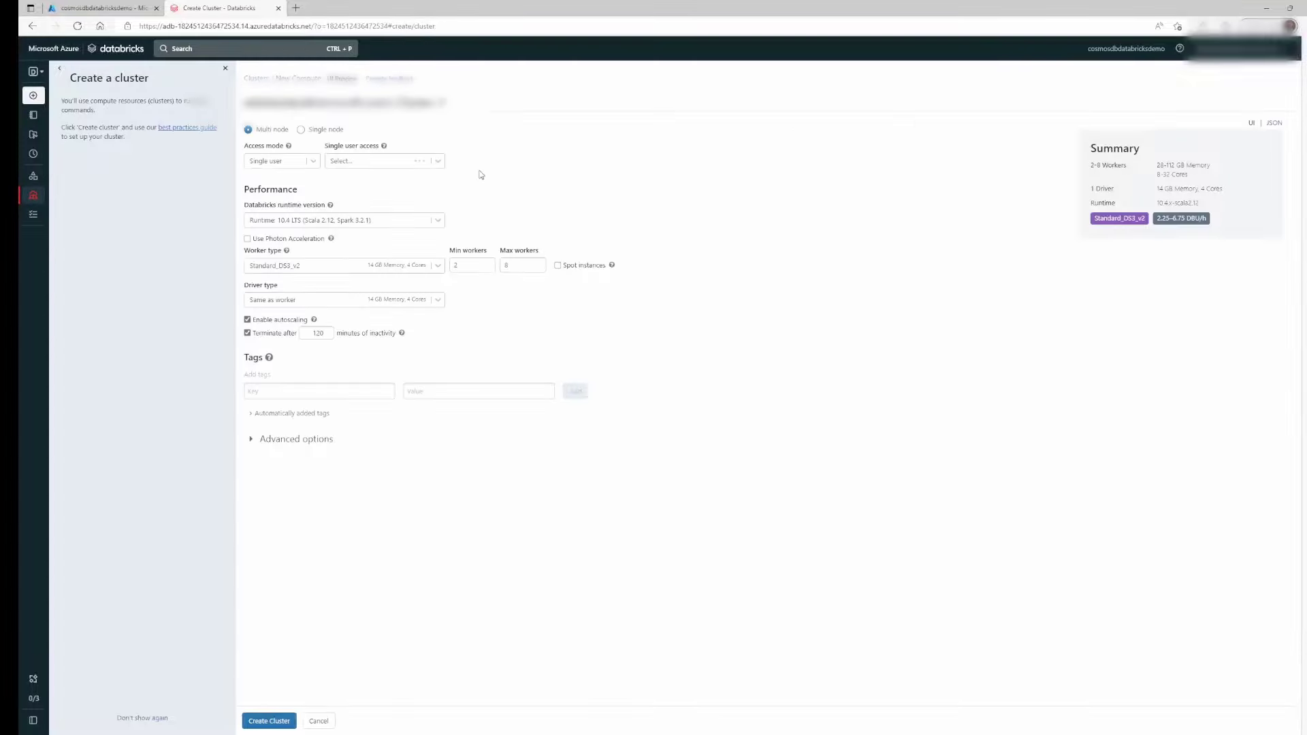
click(334, 102)
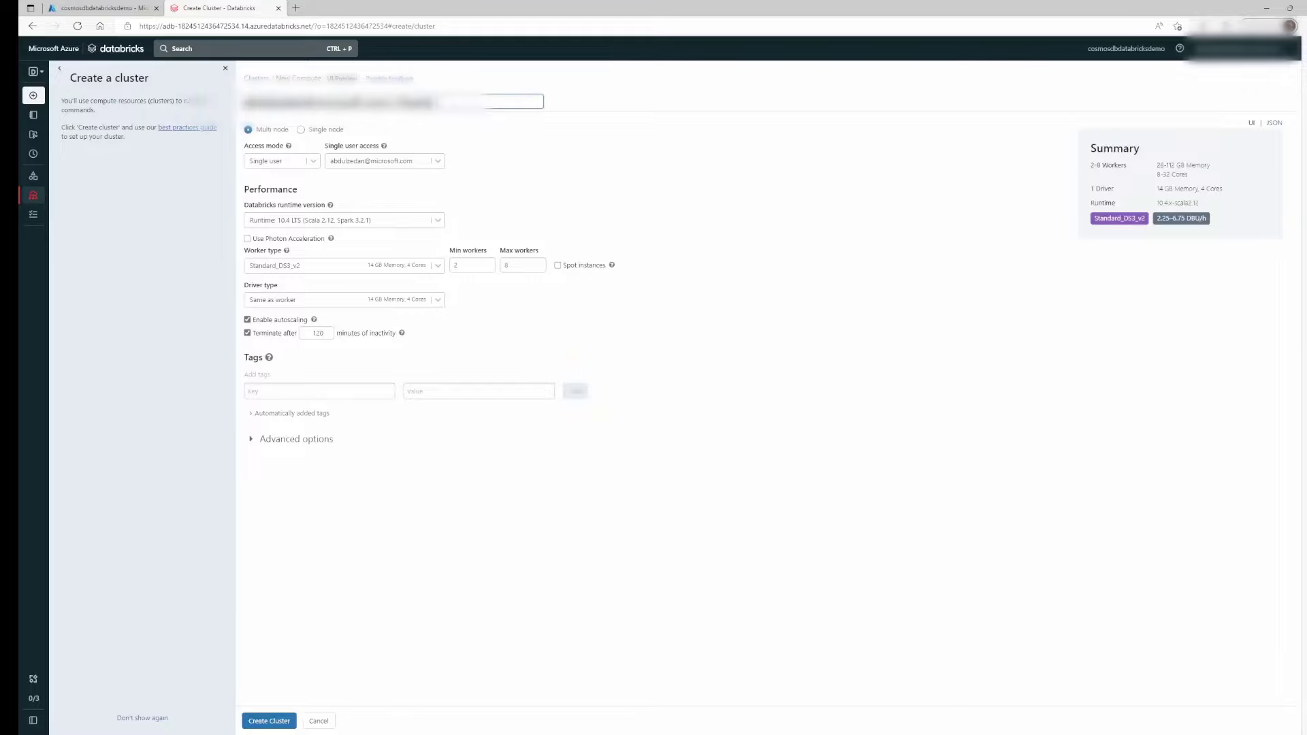
key(ctrl+a)
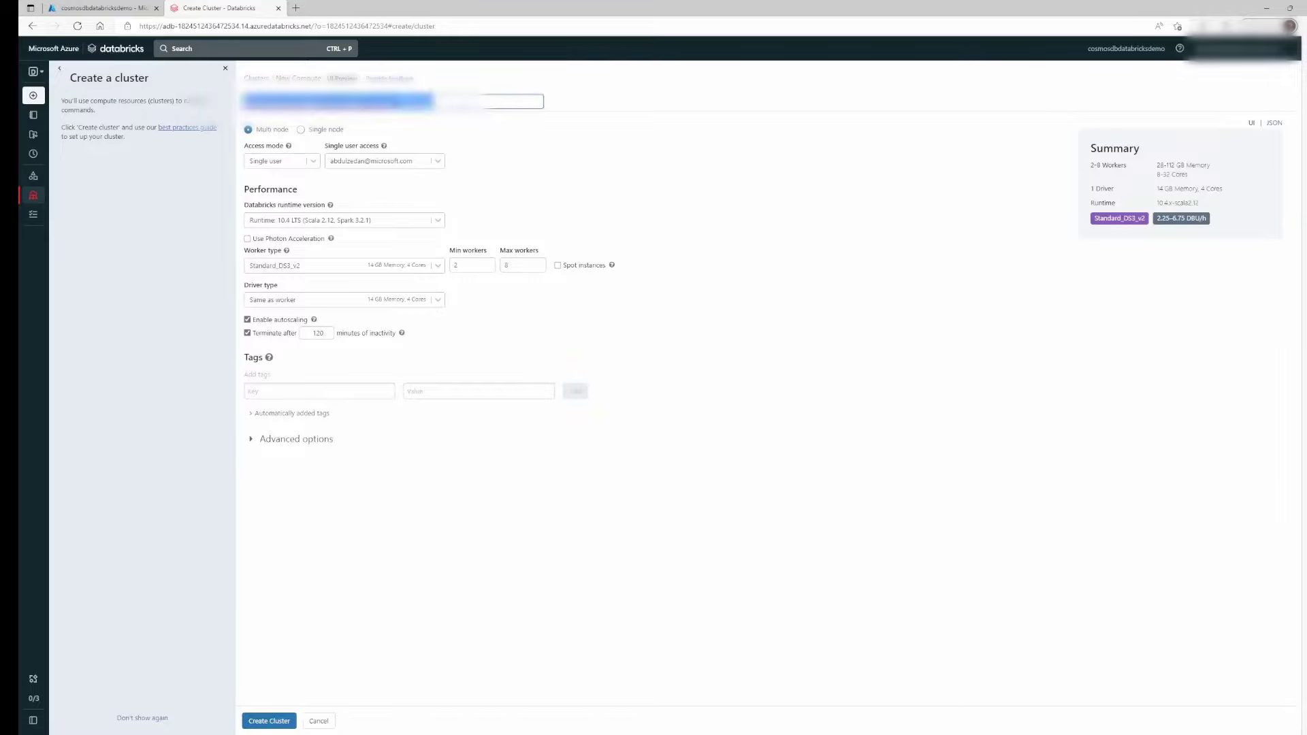
text(testingclustercosmos)
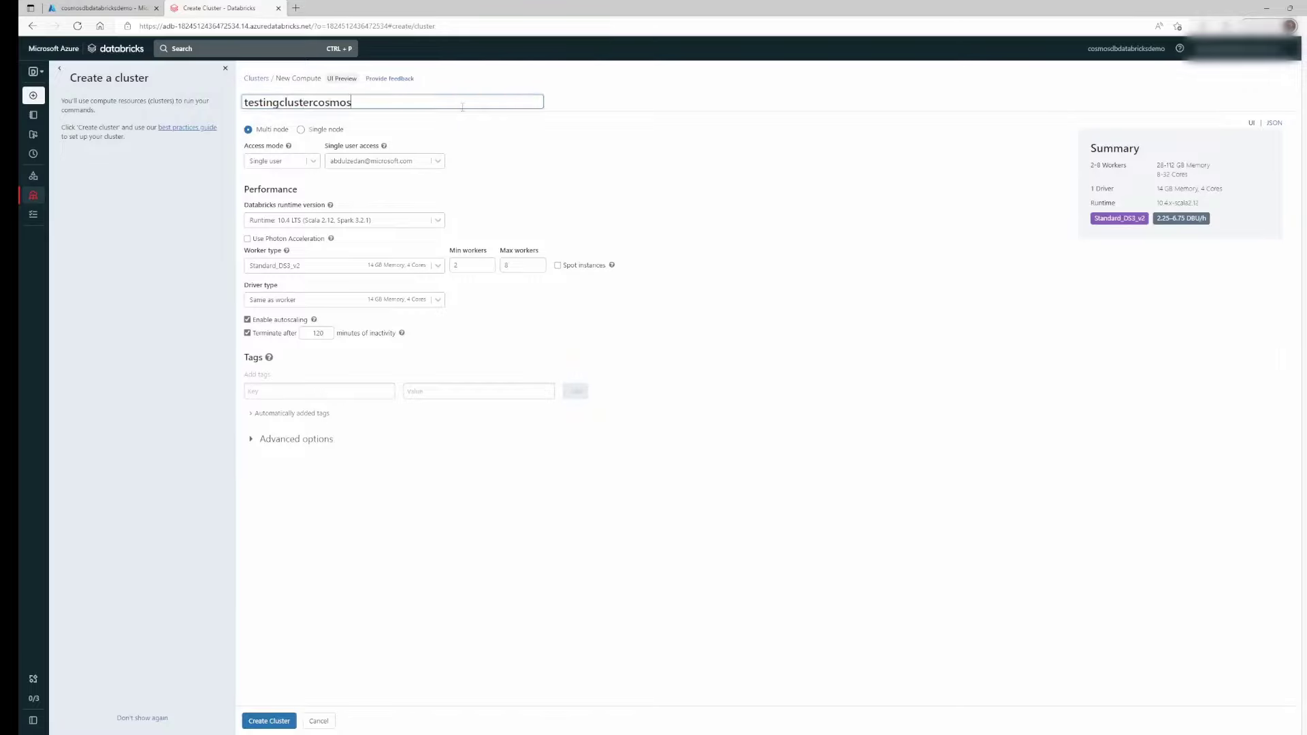
key(Return)
Make it a single-node Standard_DS3_v2 cluster that terminates after 20 idle minutes
click(301, 129)
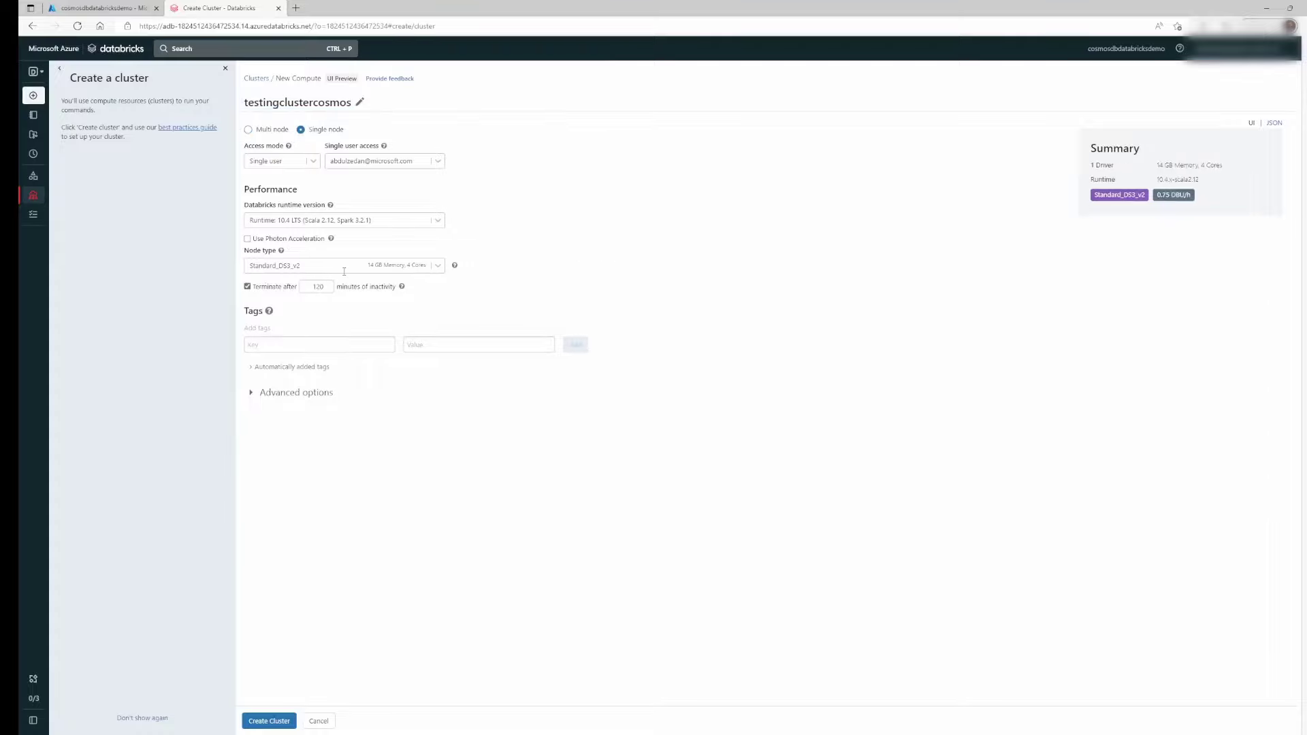
click(299, 265)
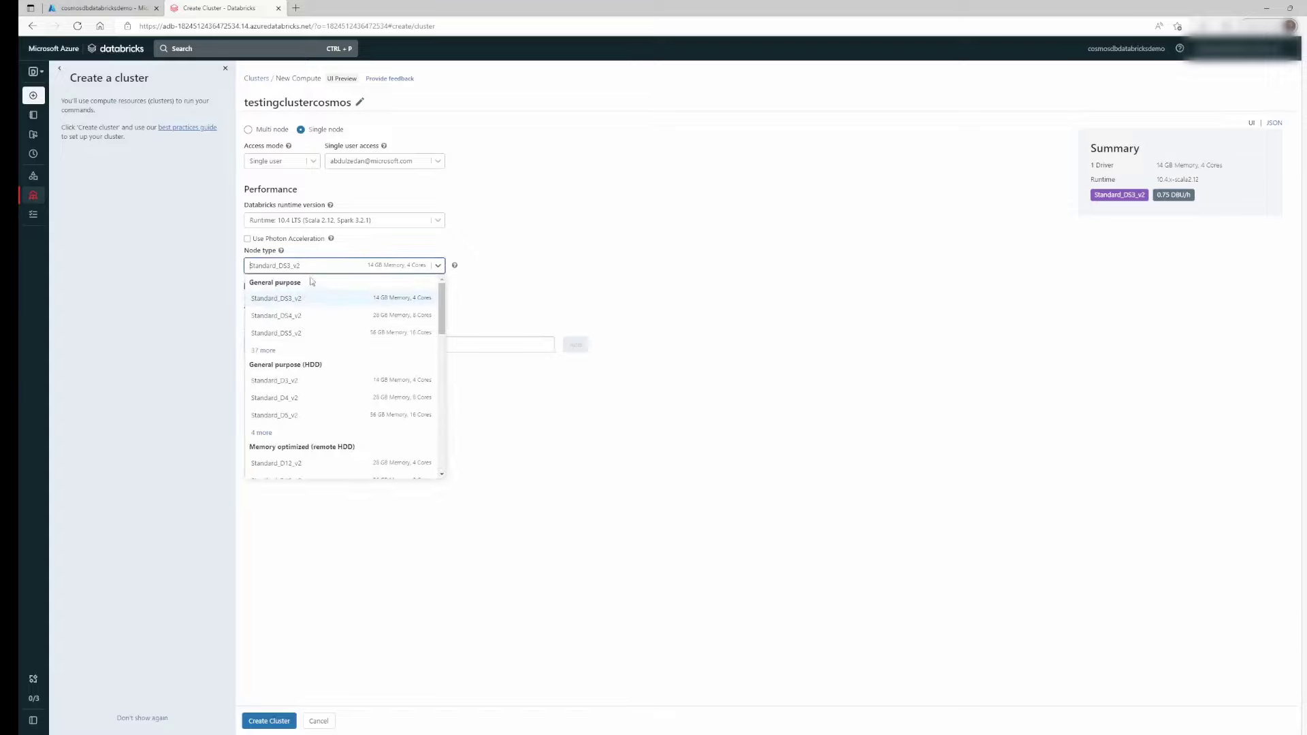
click(437, 266)
key(Tab)
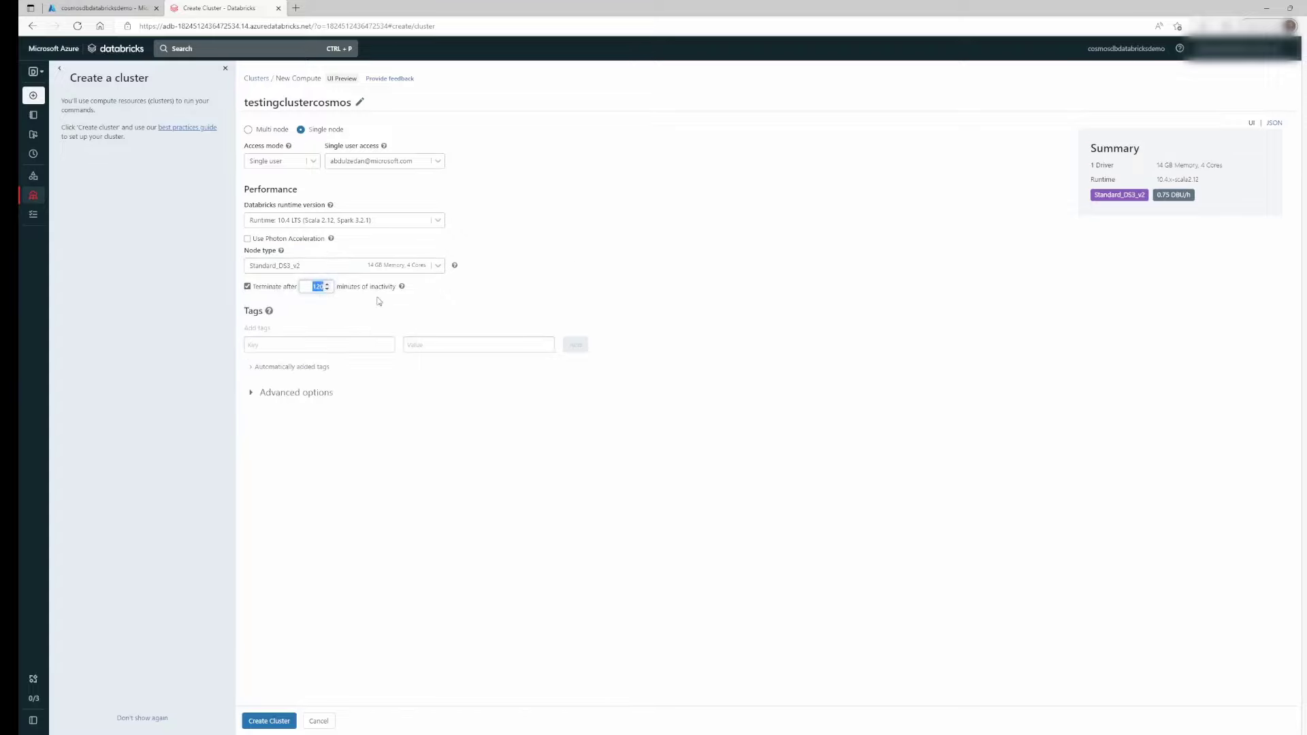
text(4020)
click(651, 289)
In Advanced options, add a spark.mongodb.output.uri line to the Spark config
click(256, 394)
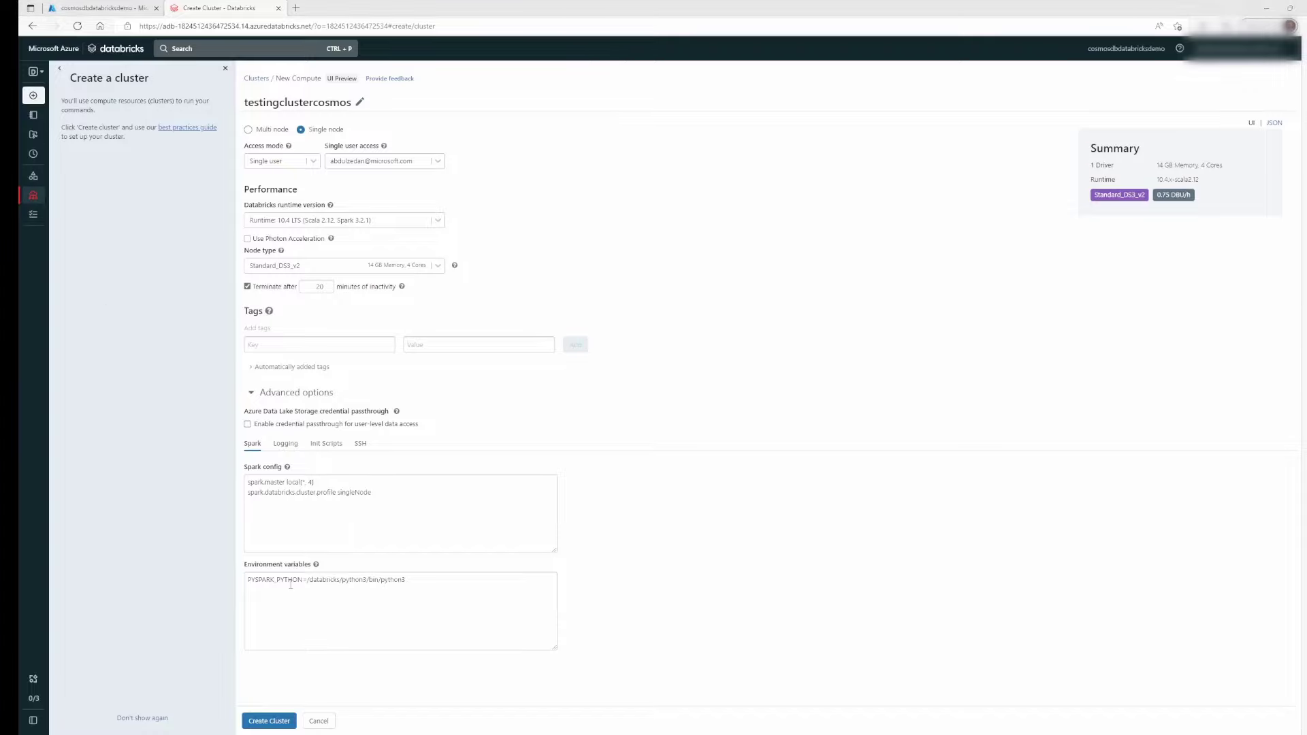
click(423, 587)
click(422, 496)
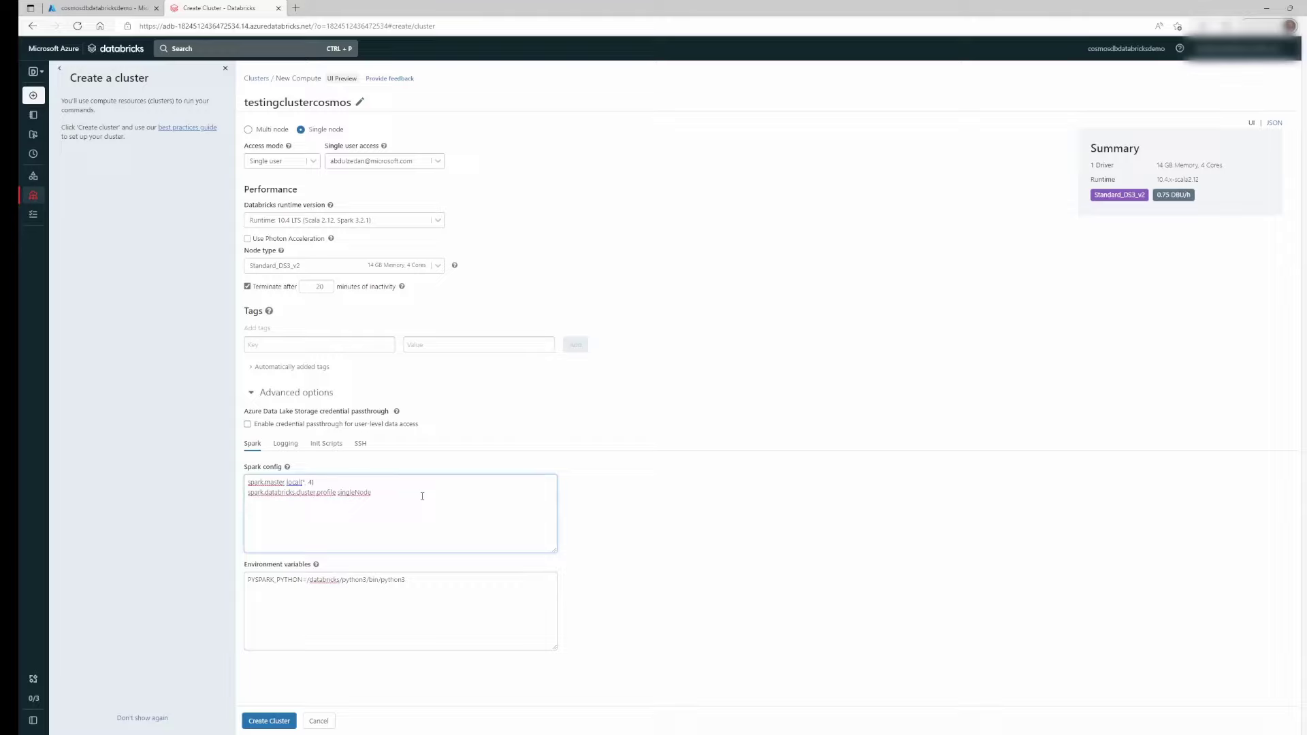
key(Return)
text(spark.mongodb.output.uri)
In Python Demo.py, select the CONNECTION string value on line 13 for copying
key(alt+Tab)
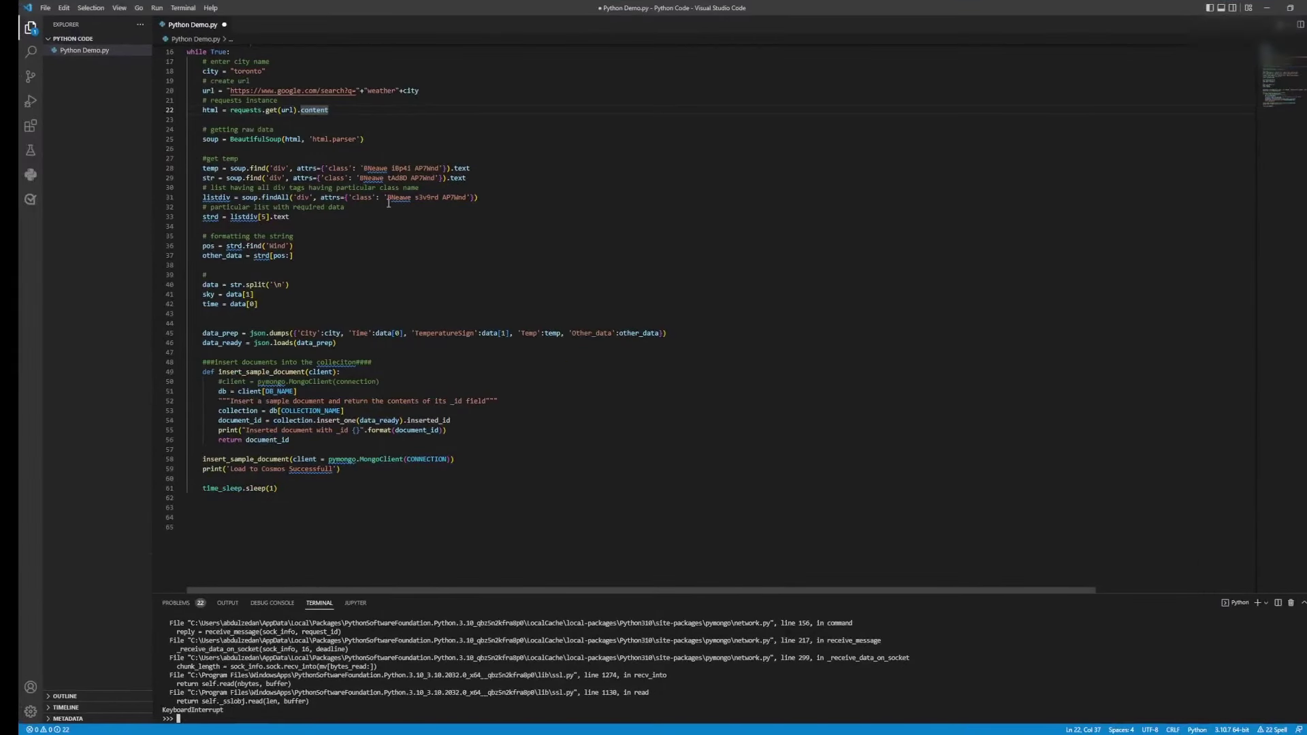
scroll(389, 203, up, 5)
click(300, 168)
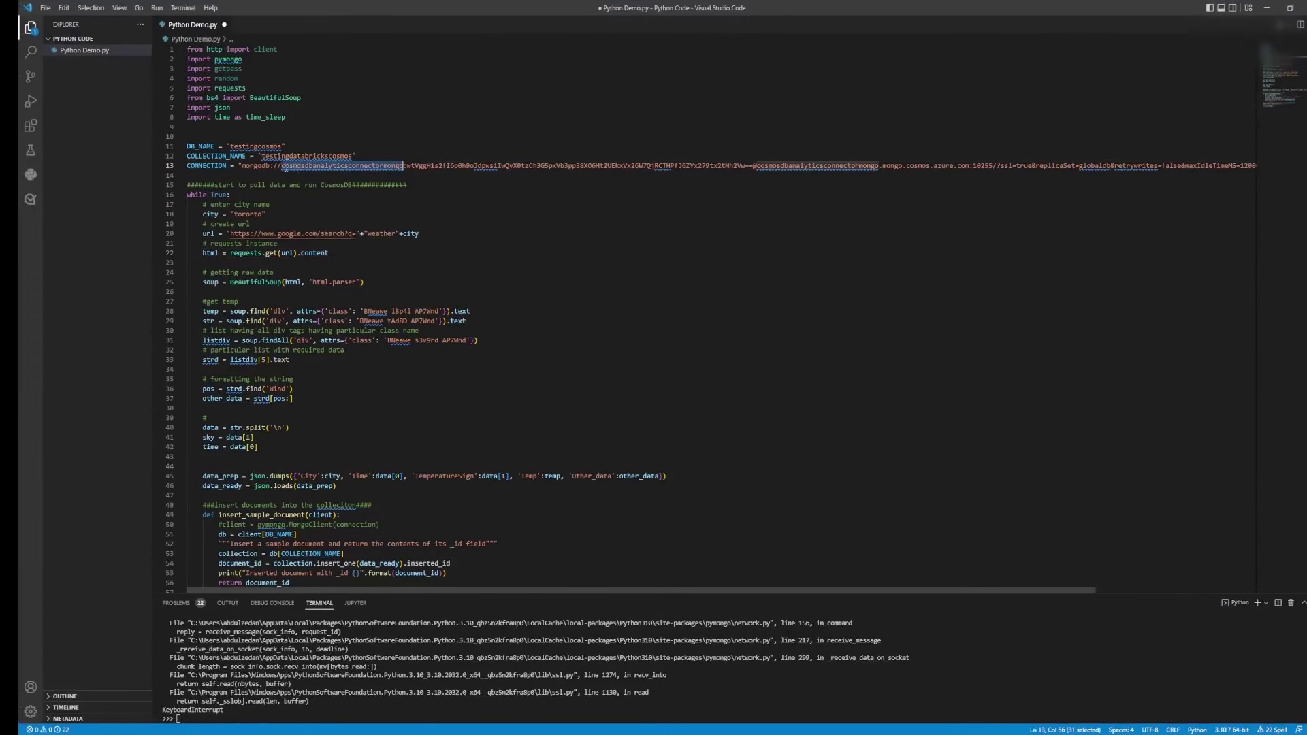
click(245, 167)
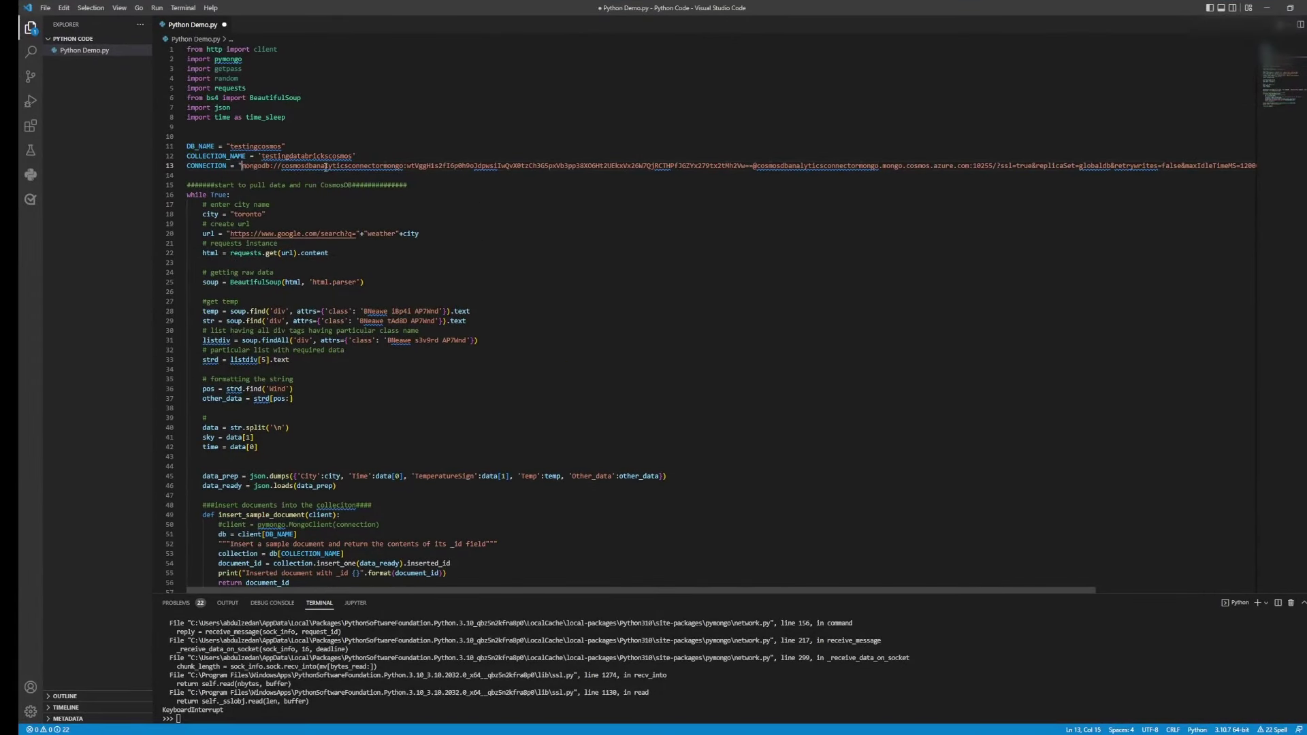
drag(242, 167, 1245, 166)
Set spark.mongodb.output.uri and spark.mongodb.input.uri to the connection string, then create the cluster
key(alt+Tab)
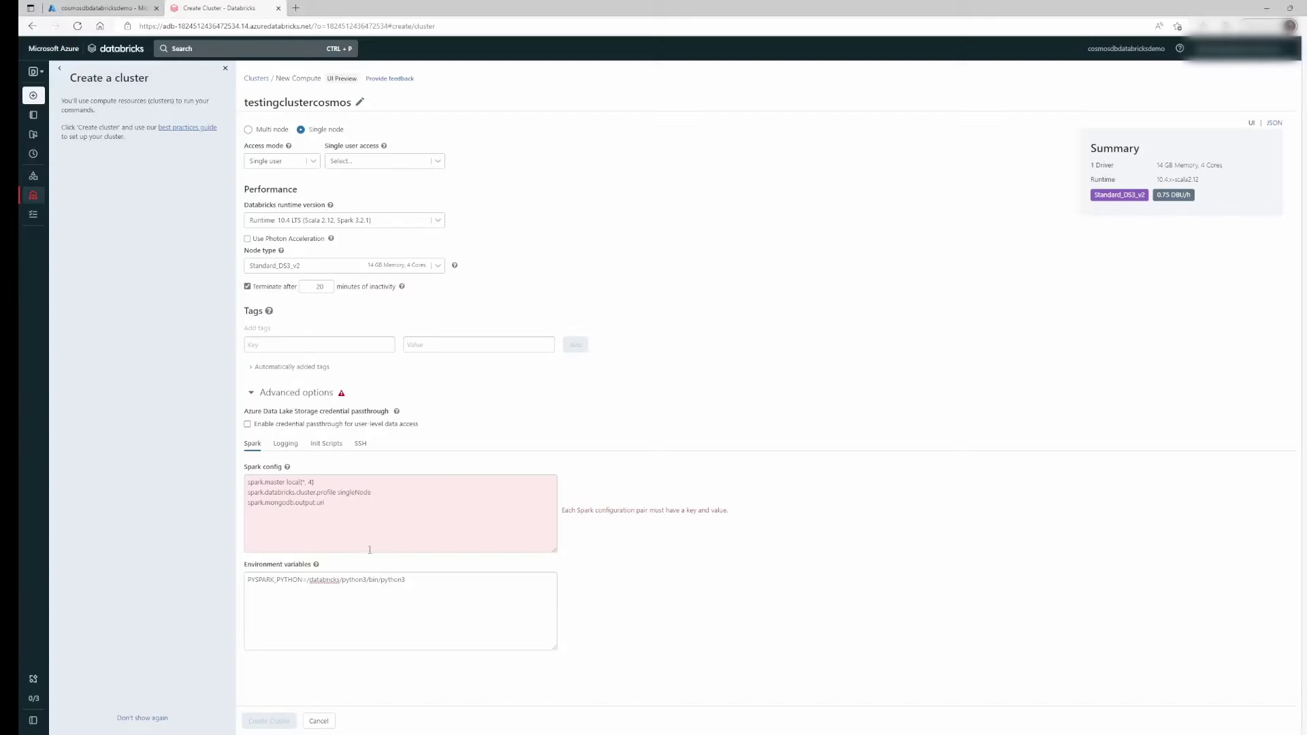
right_click(348, 498)
click(360, 530)
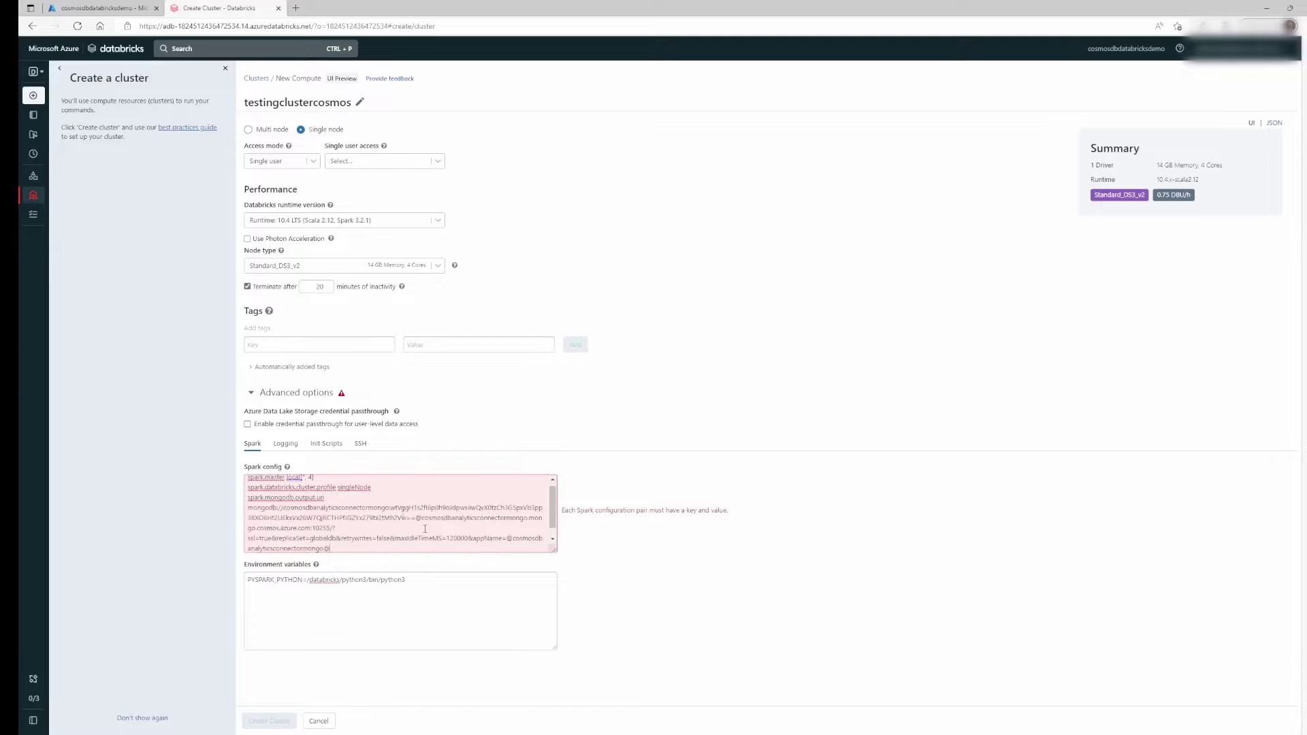
scroll(425, 529, down, 1)
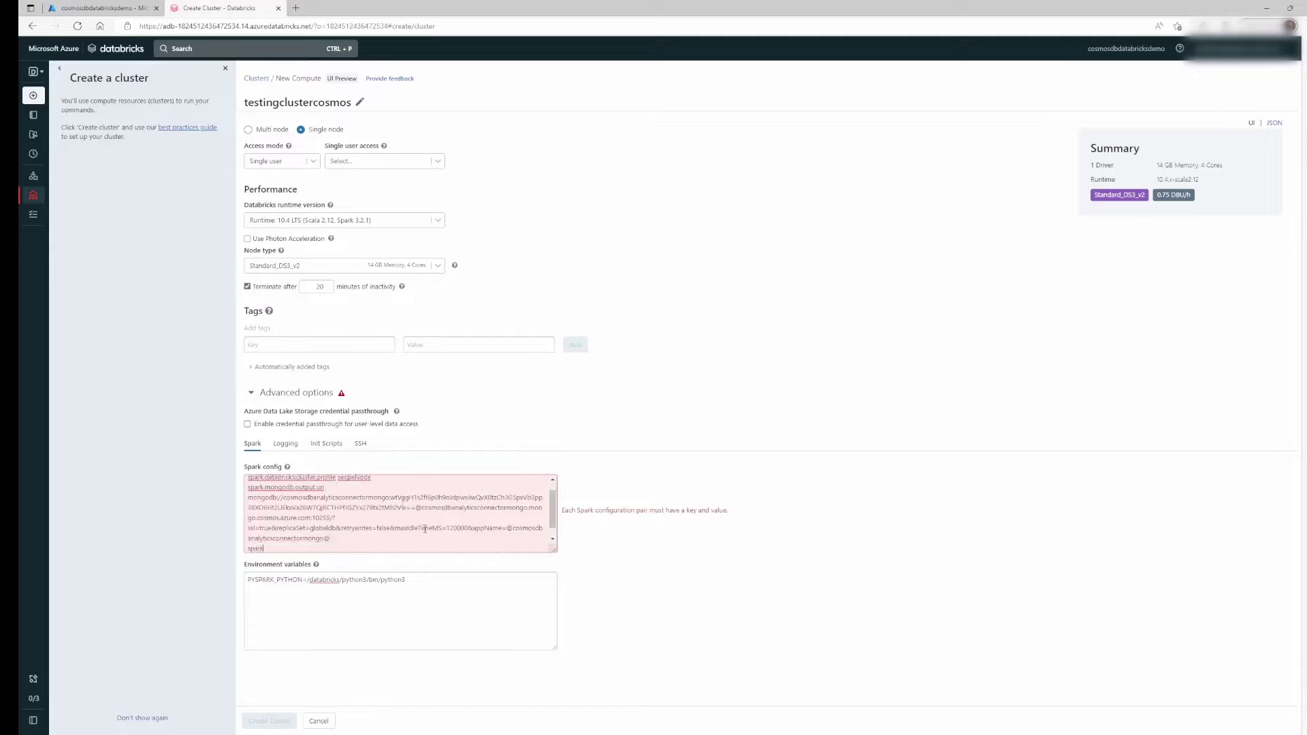
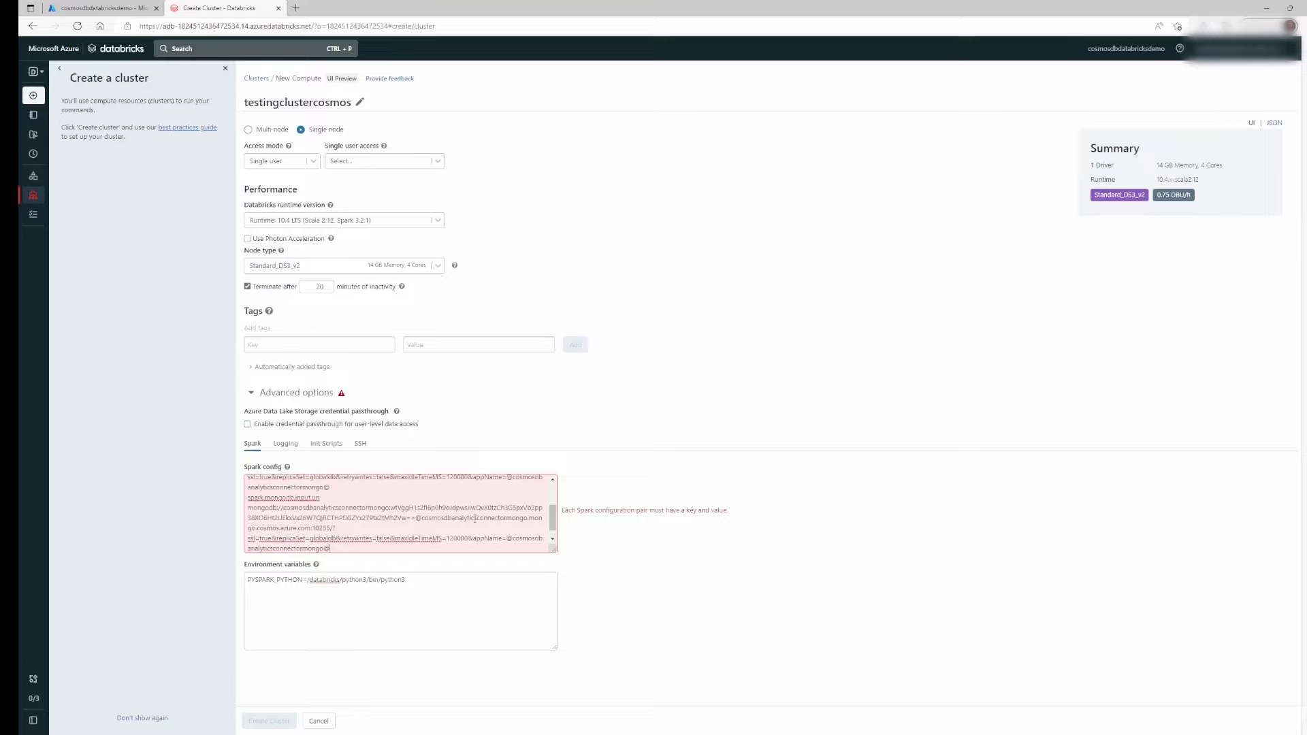
click(572, 444)
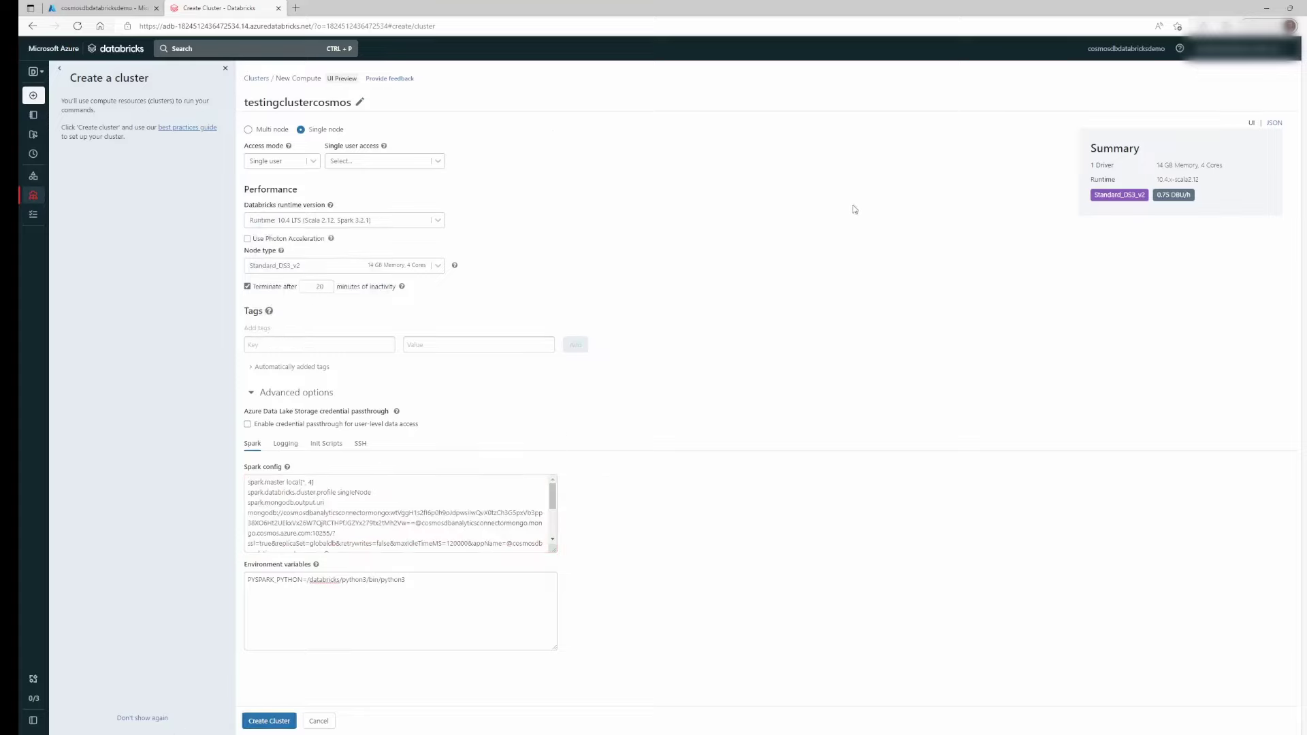
click(262, 719)
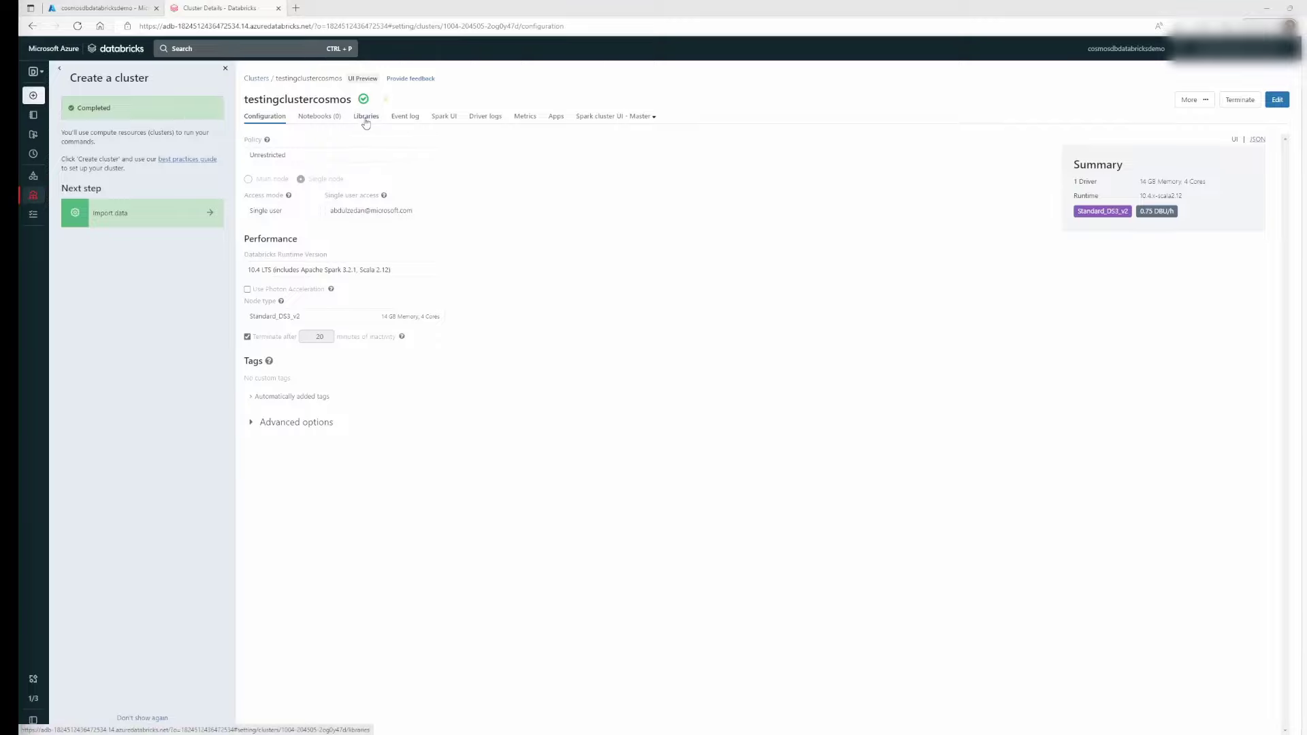
Install the mongo-spark connector from Maven as a library on testingclustercosmos
click(366, 117)
click(322, 141)
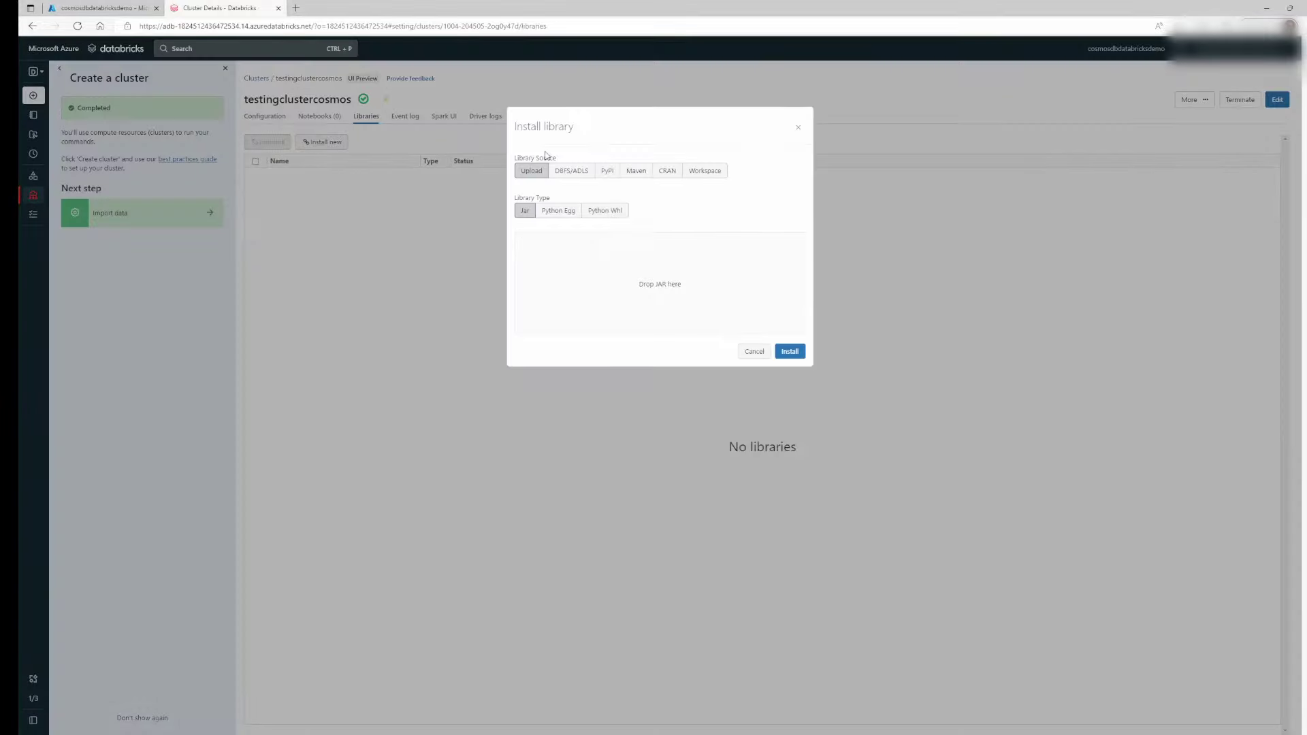
click(635, 171)
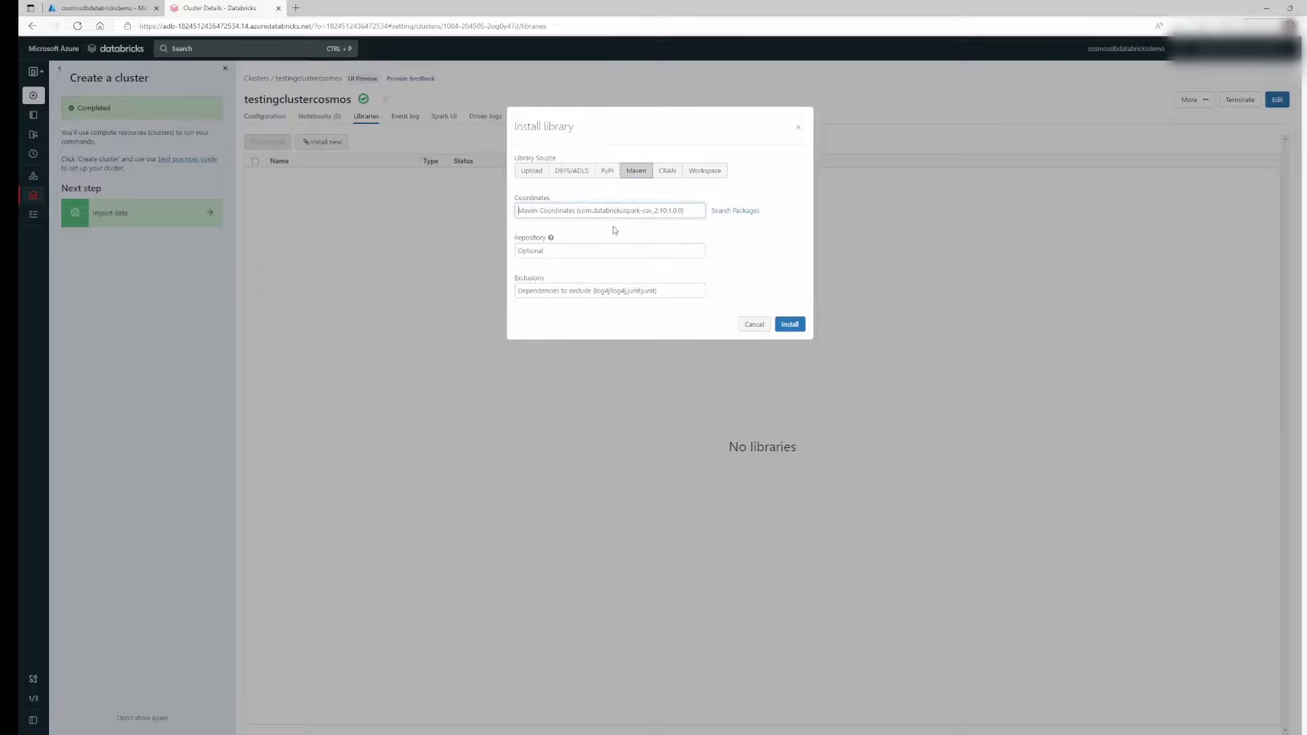
click(734, 211)
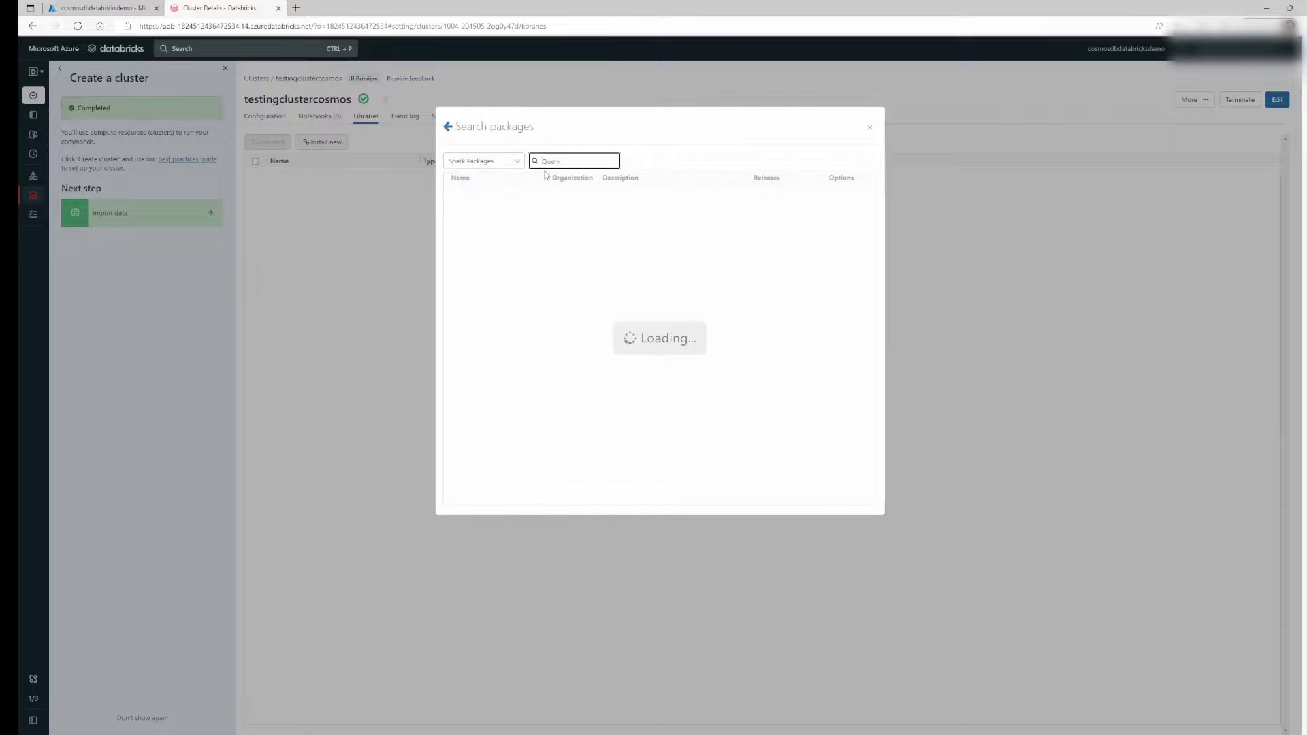
text(mongo)
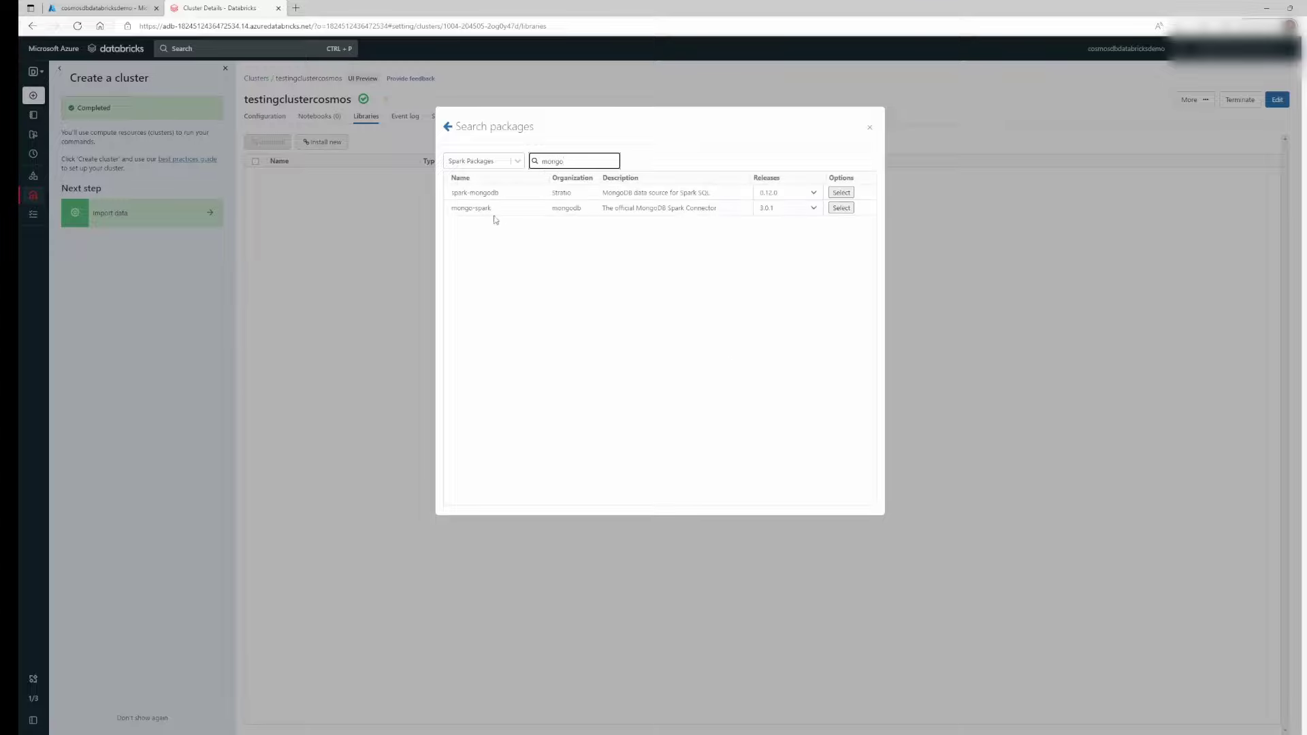
click(842, 207)
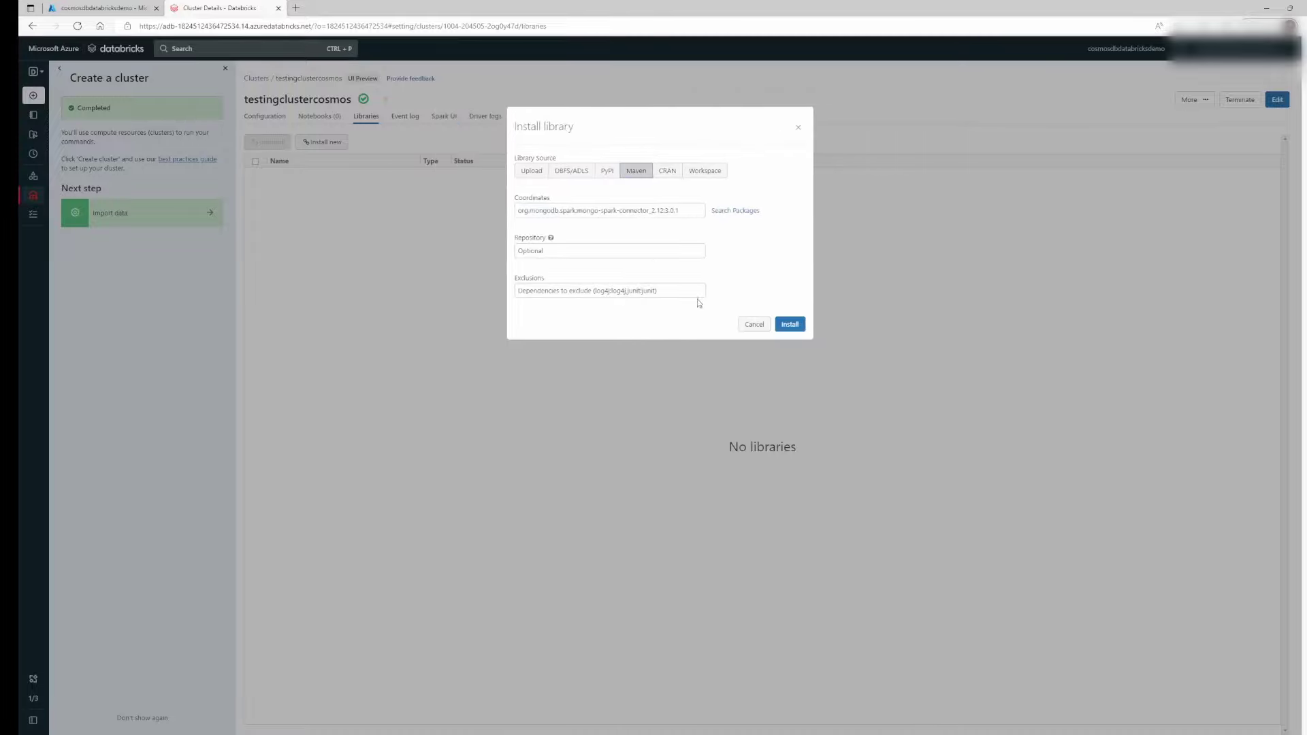
click(797, 325)
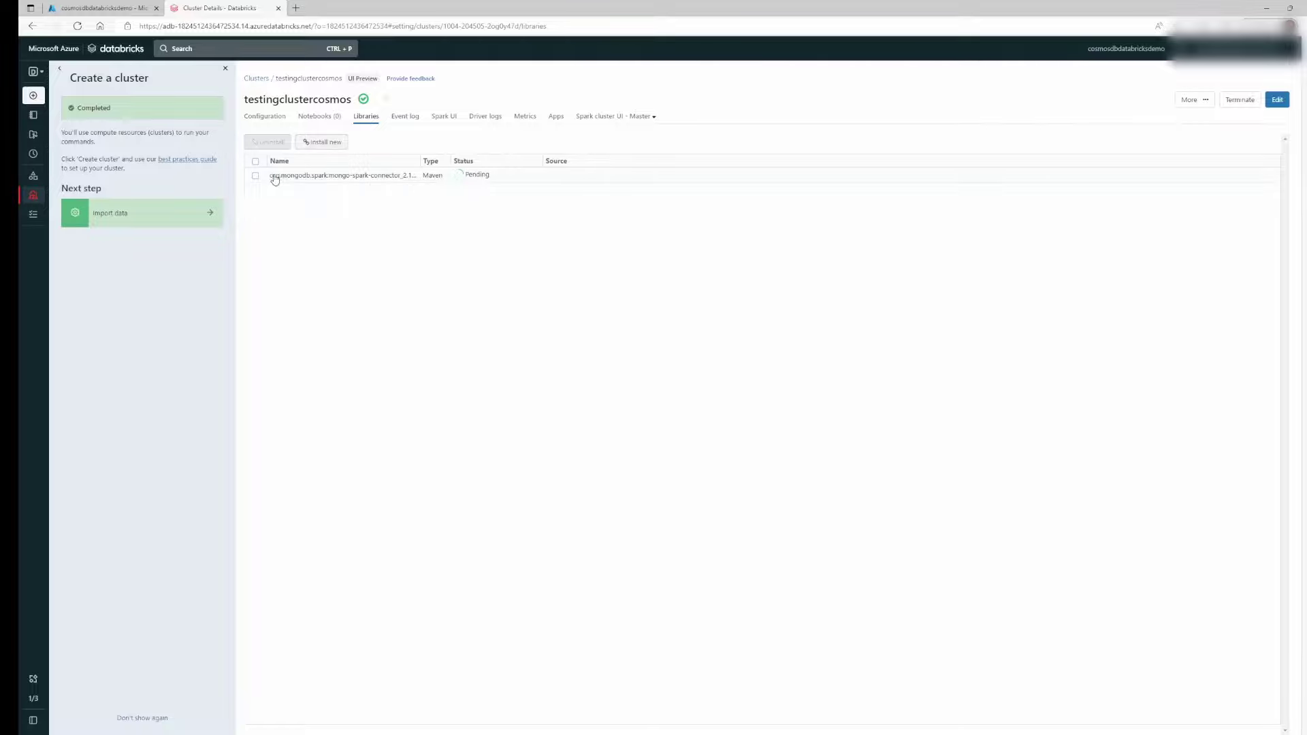
Check the installed library's coordinate, org.mongodb.spark:mongo-spark-connector_2.12:3.0.1
drag(275, 179, 436, 178)
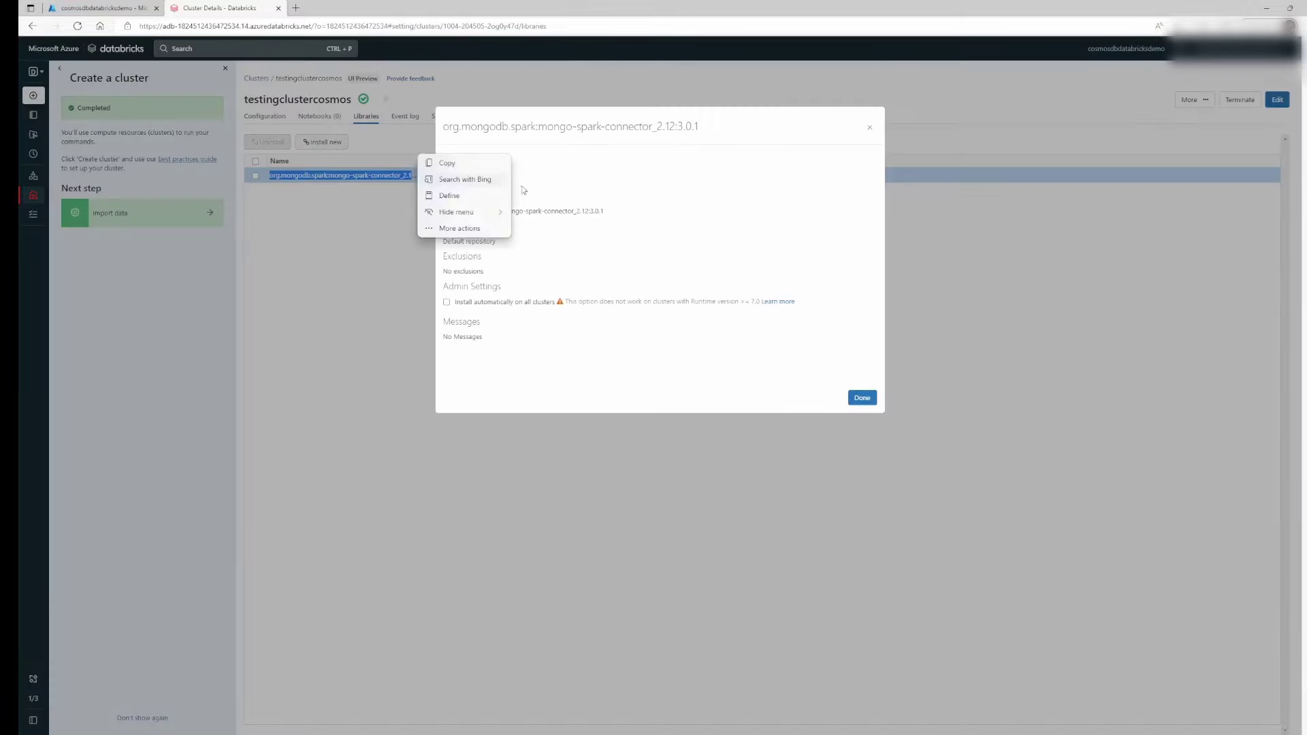
drag(618, 216, 442, 214)
key(ctrl+c)
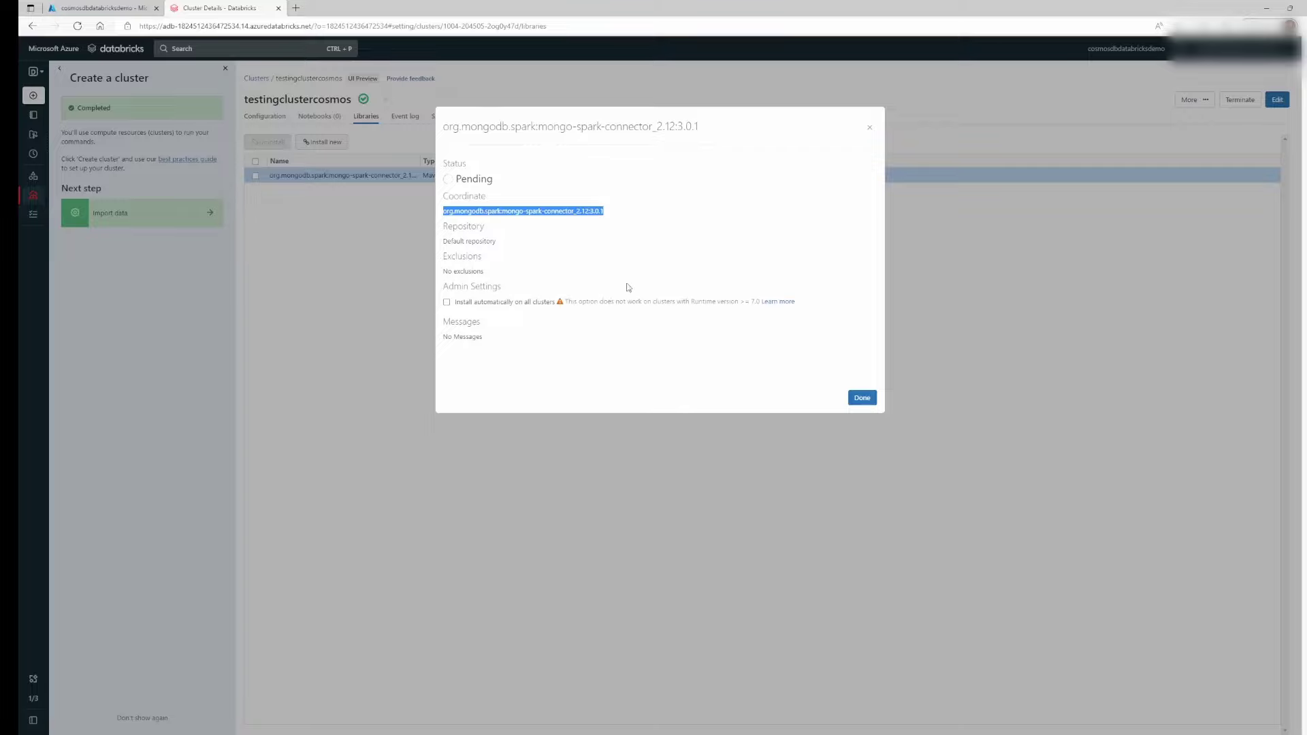
click(868, 129)
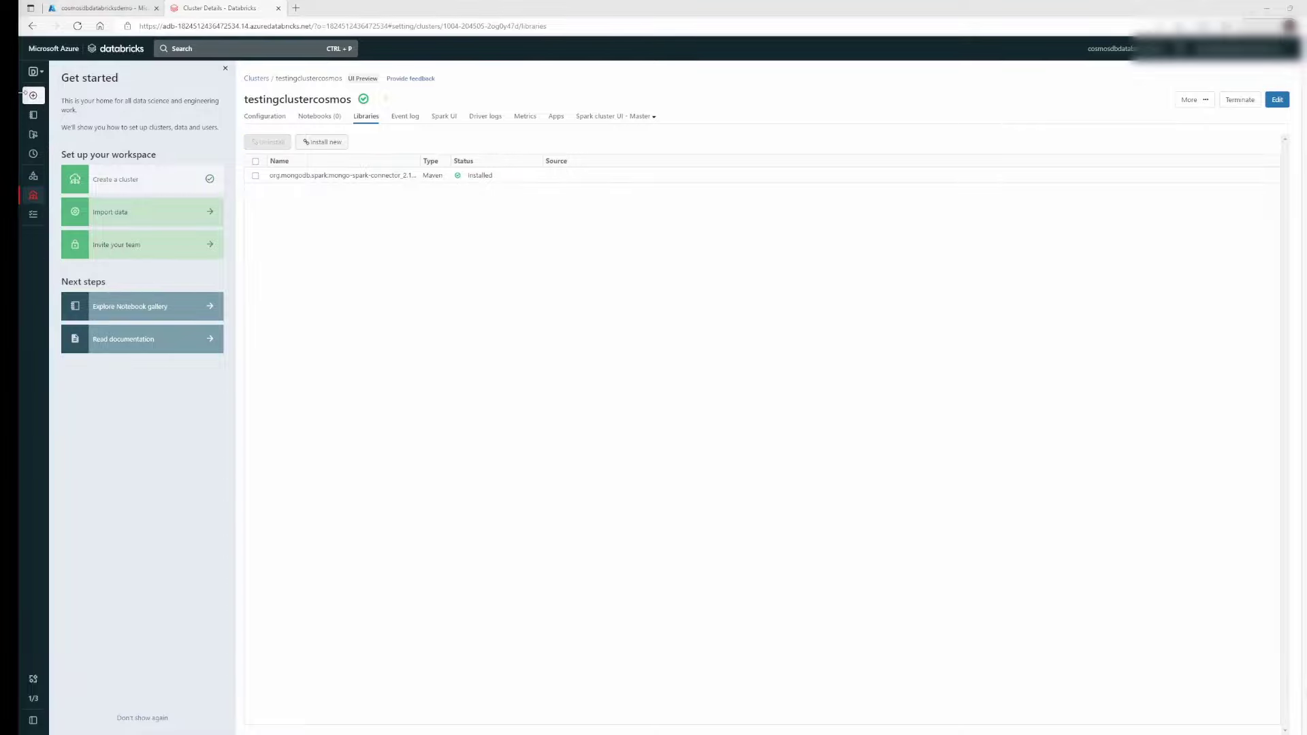
Create notebook cosmosdb-demo-testing, keeping Python and the testingclustercosmos cluster
mouse_move(43, 99)
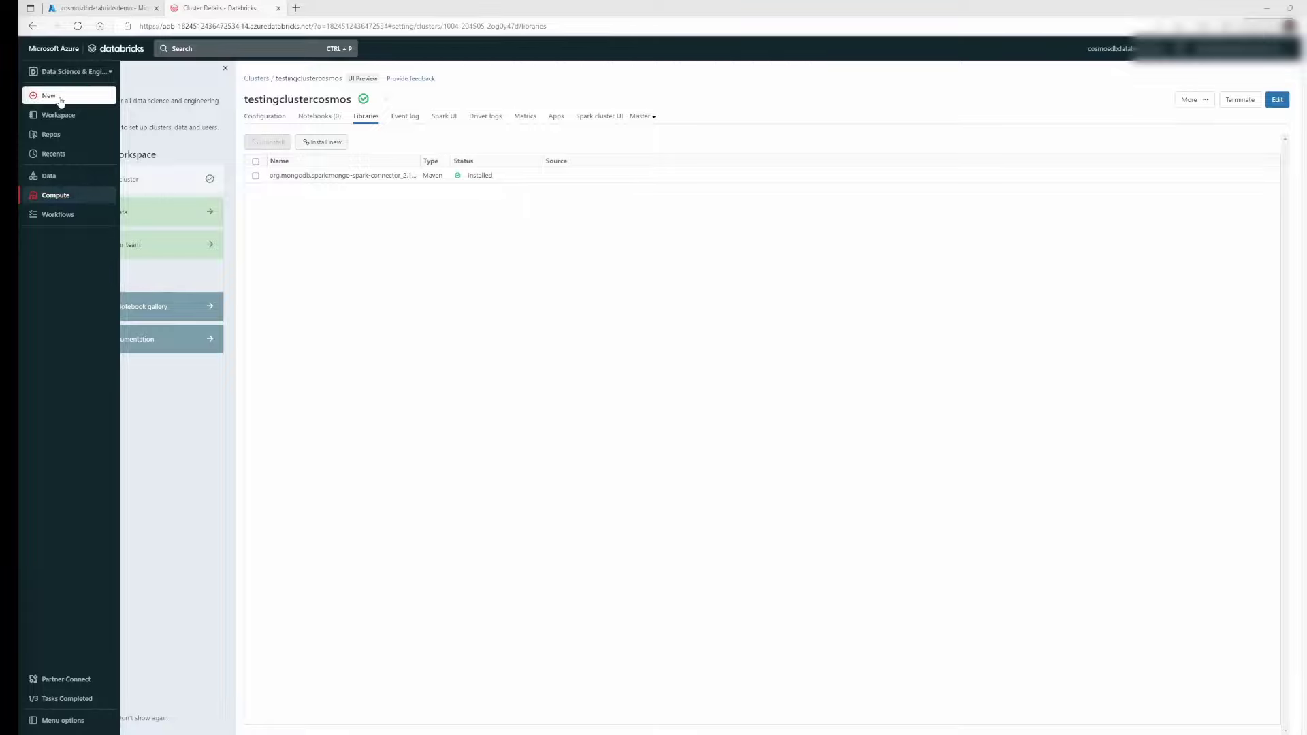
click(60, 102)
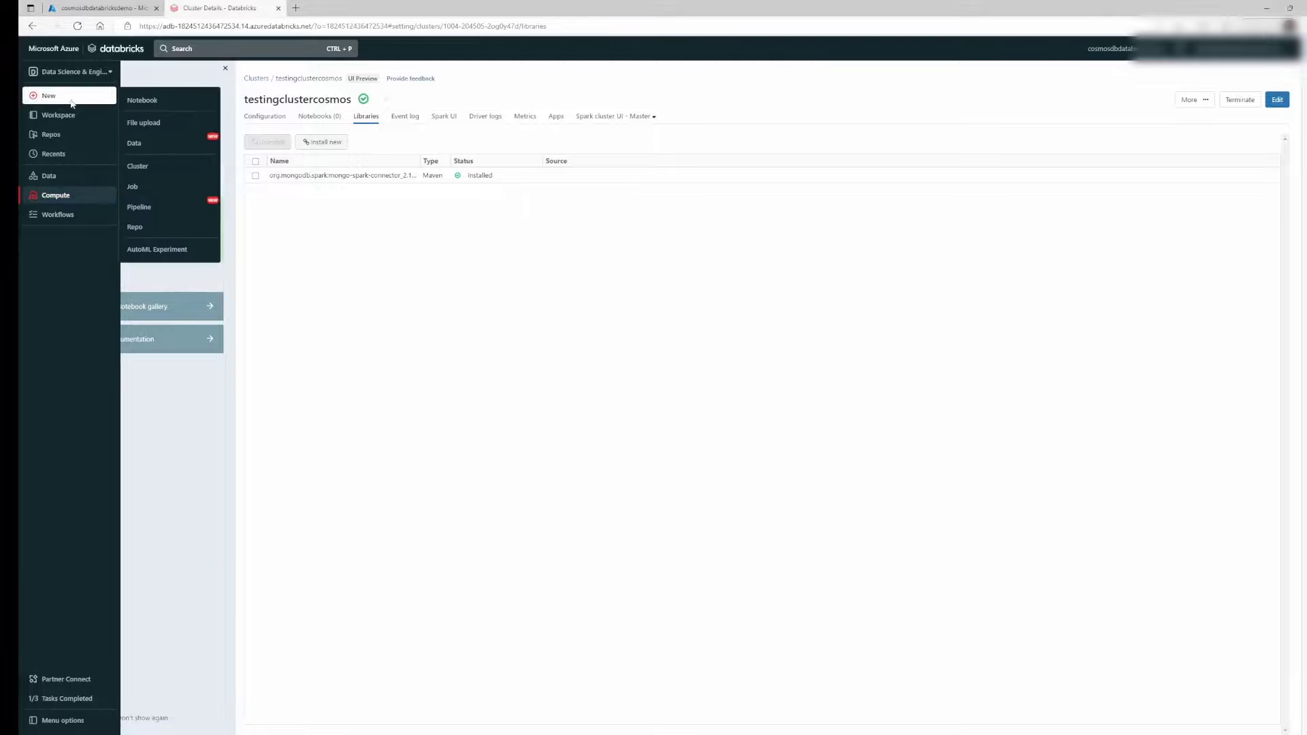
click(144, 102)
text(cosm)
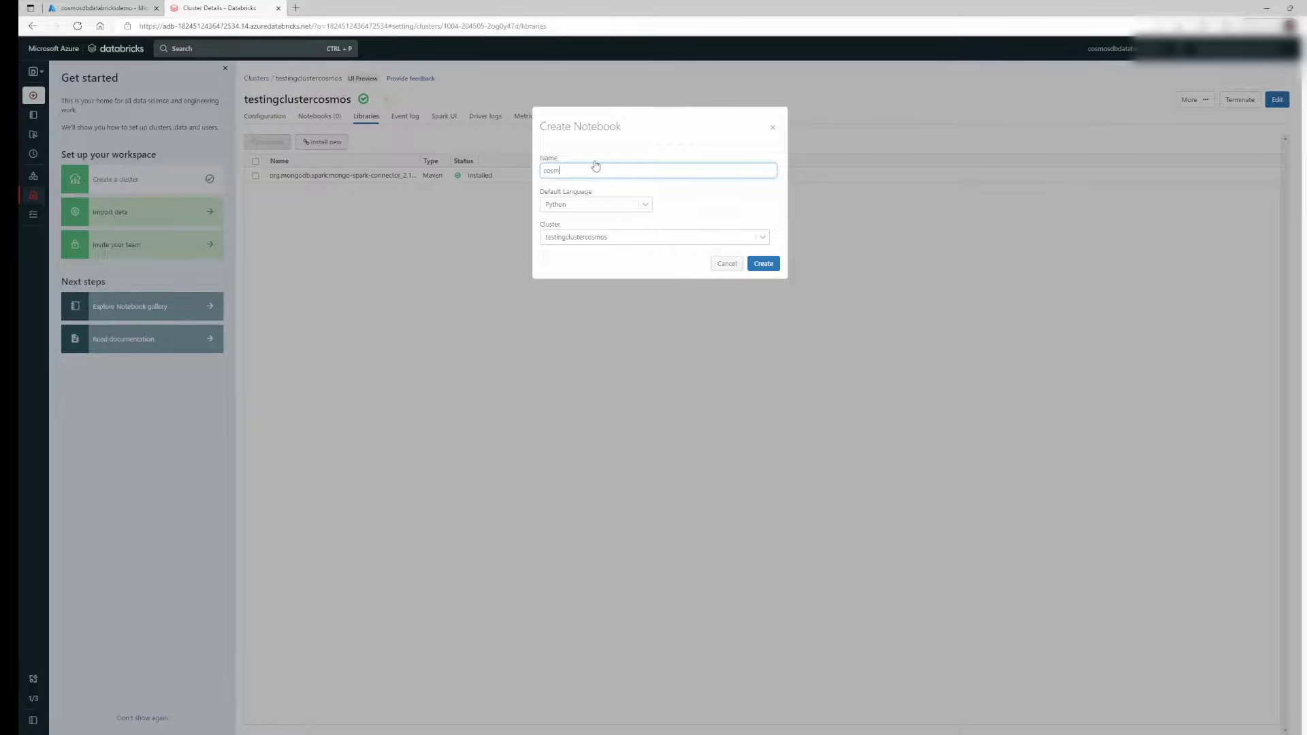
text(osdb-demo-testing)
key(BackSpace)
key(BackSpace)
key(BackSpace)
key(Tab)
key(Tab)
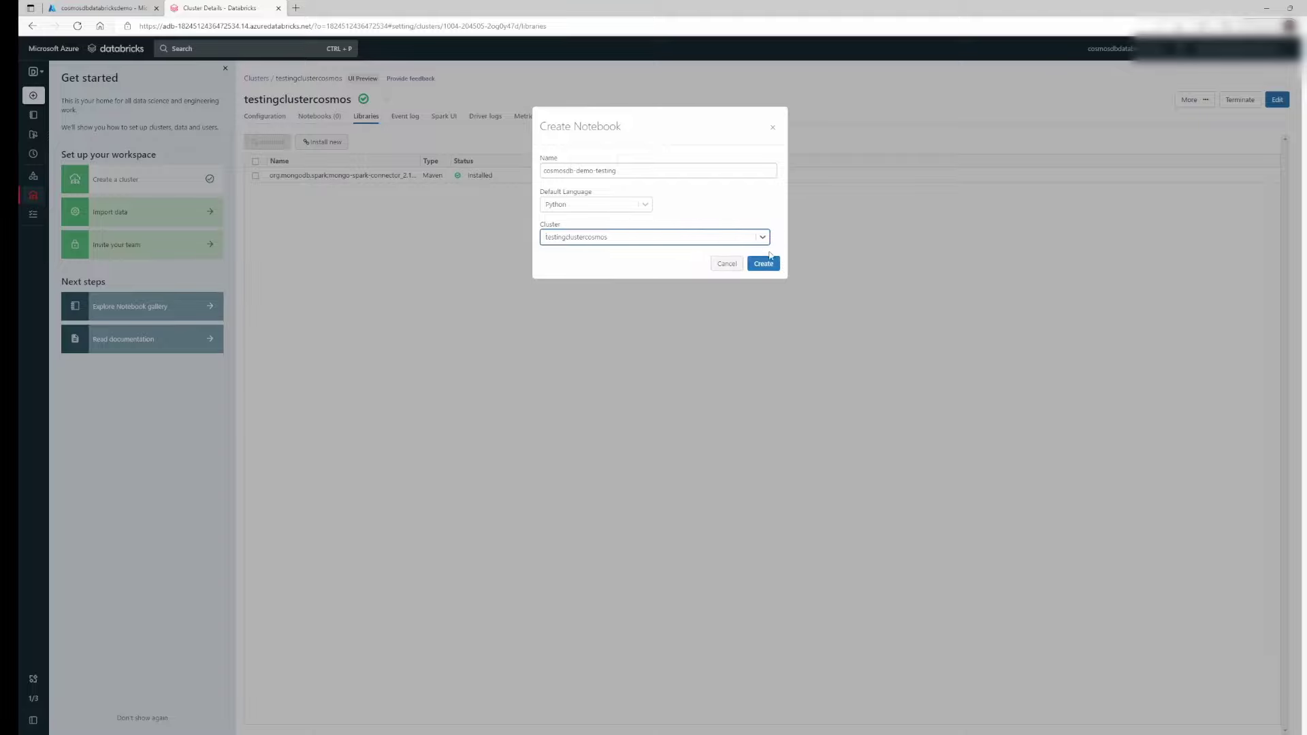
click(769, 262)
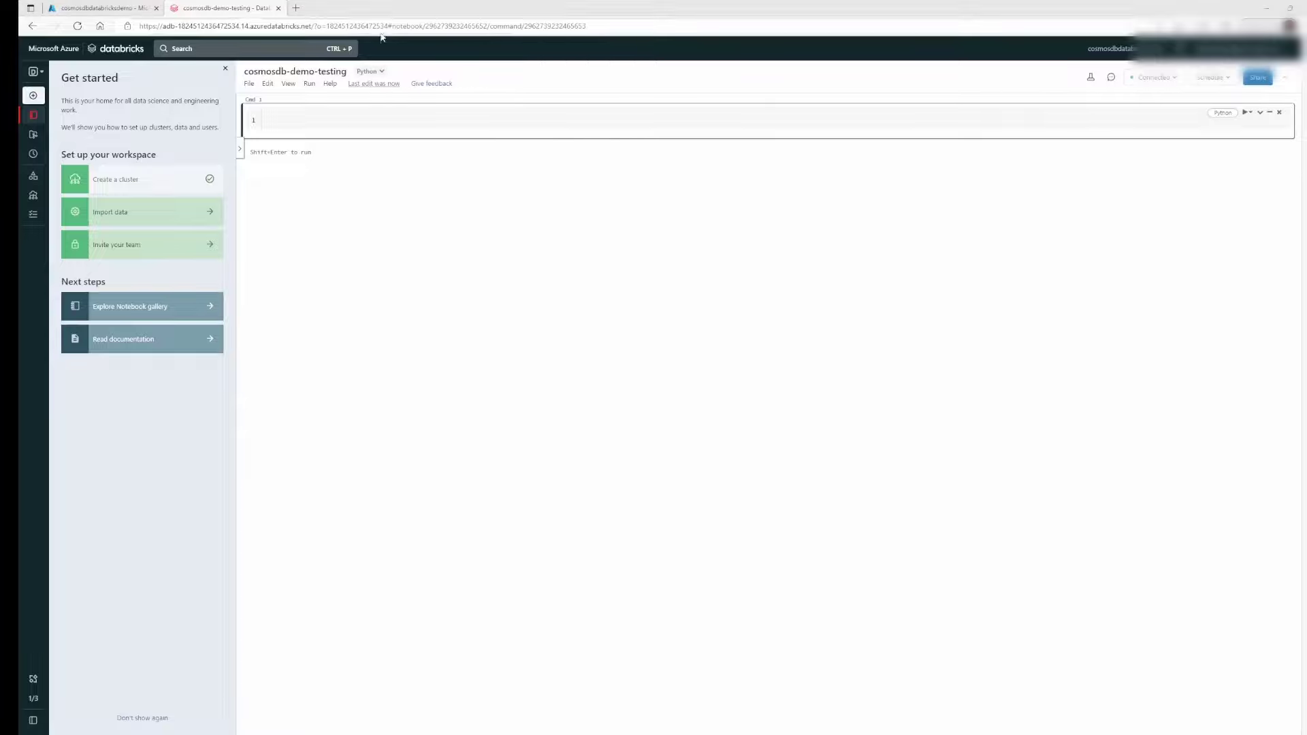
Run Cmd 1: import SparkSession, databasename = 'testingcosmos', collection = 'testingdatabrickscosmos'
click(353, 125)
text(from p)
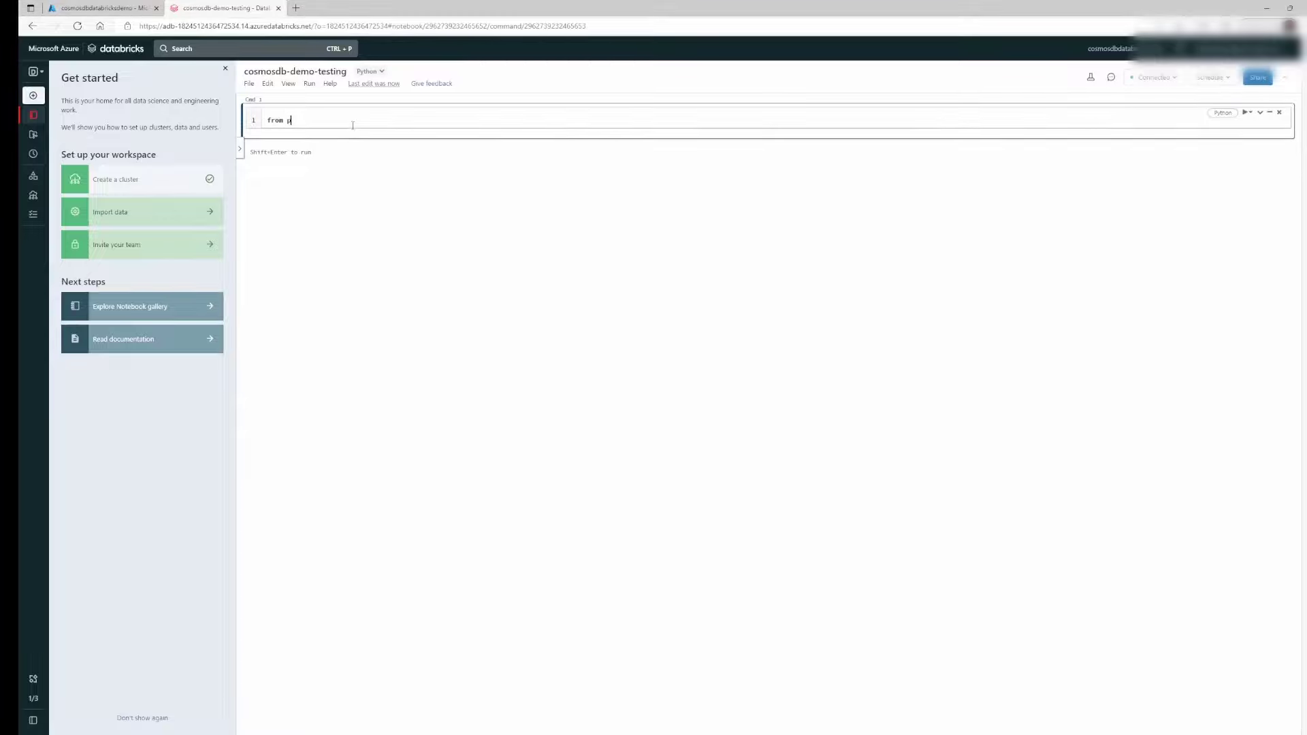
text(yspark.sql import SparkSession)
key(Return)
key(Return)
text(d)
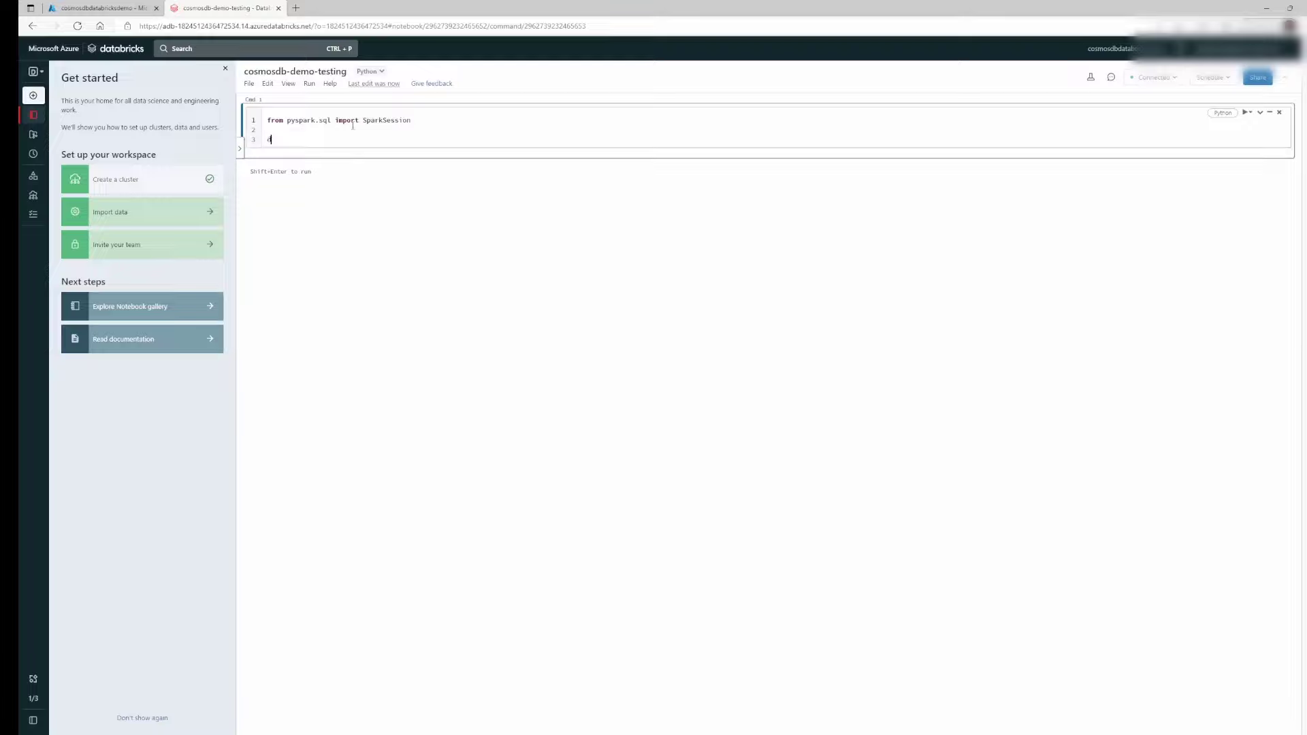
text(atabasename = 'testingcosmos)
key(Return)
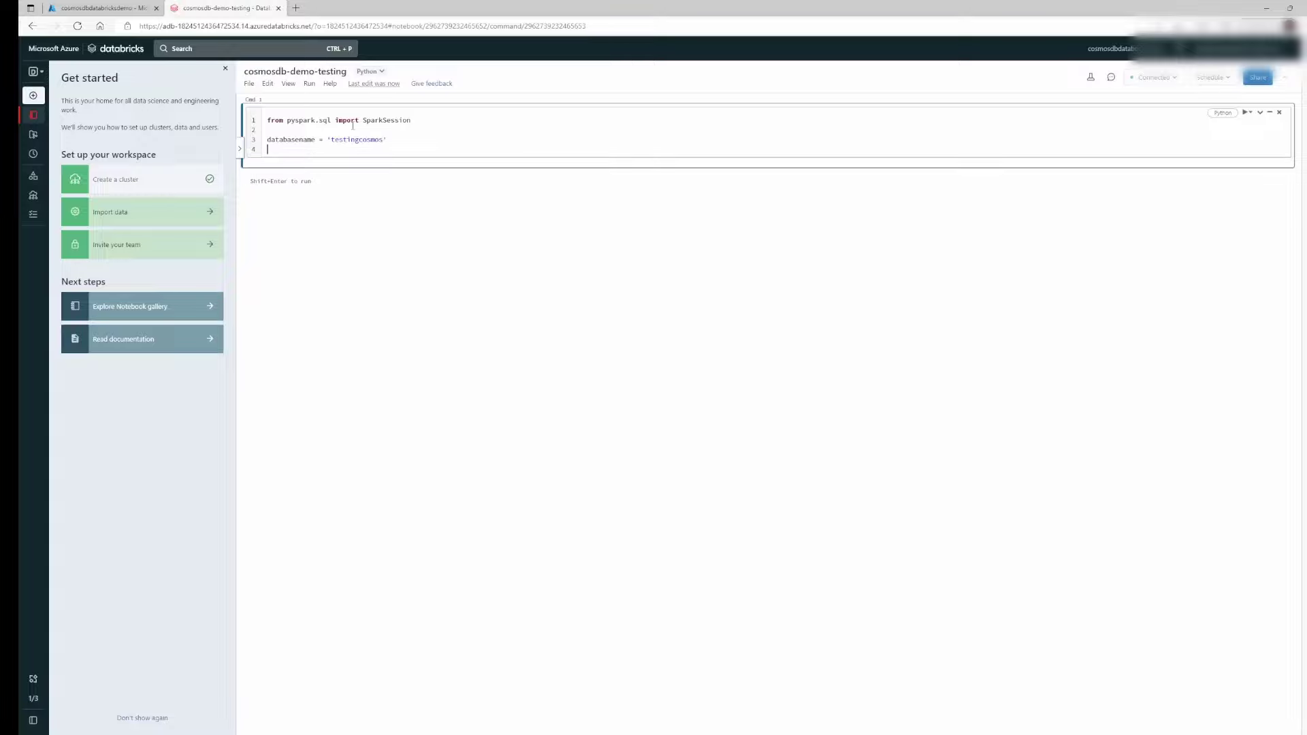
text(collection = 'testingdatabrickscosmos)
key(Right)
key(Return)
key(Return)
text(spark =)
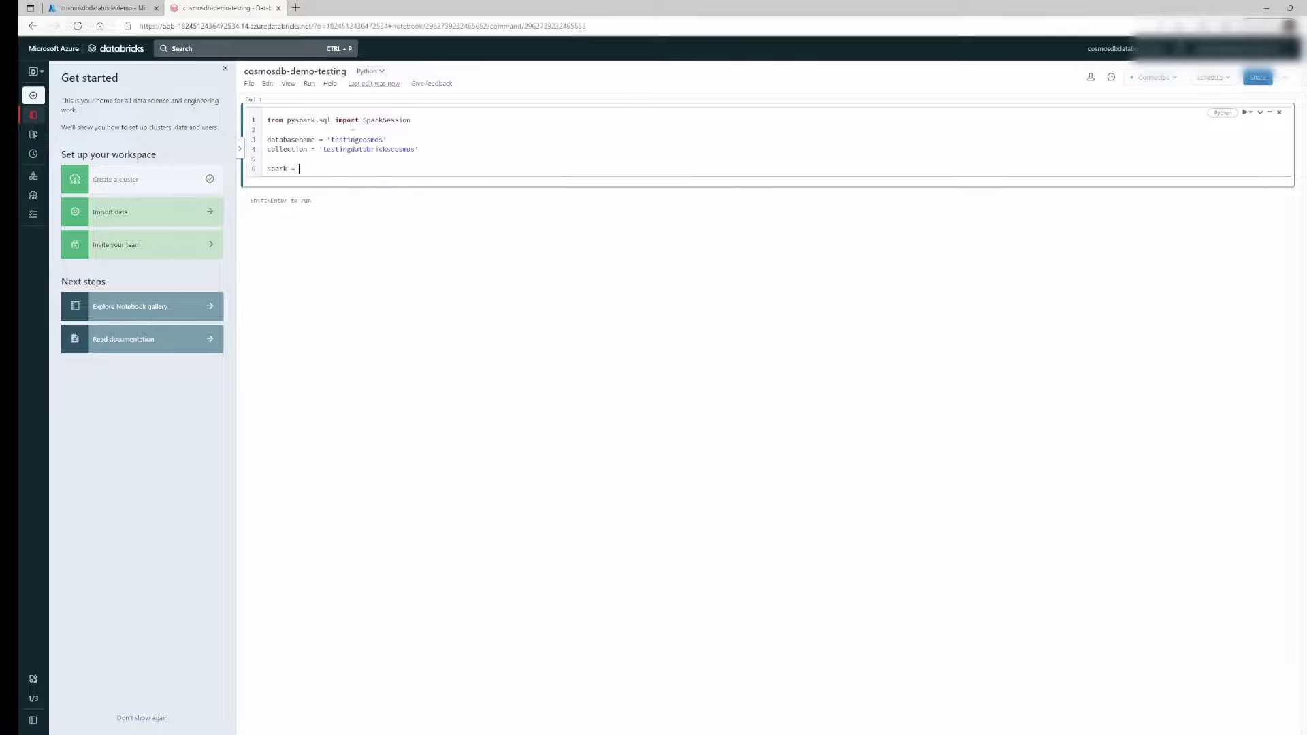
key(BackSpace)
key(BackSpace)
key(BackSpace)
key(BackSpace)
key(BackSpace)
key(BackSpace)
key(shift+Return)
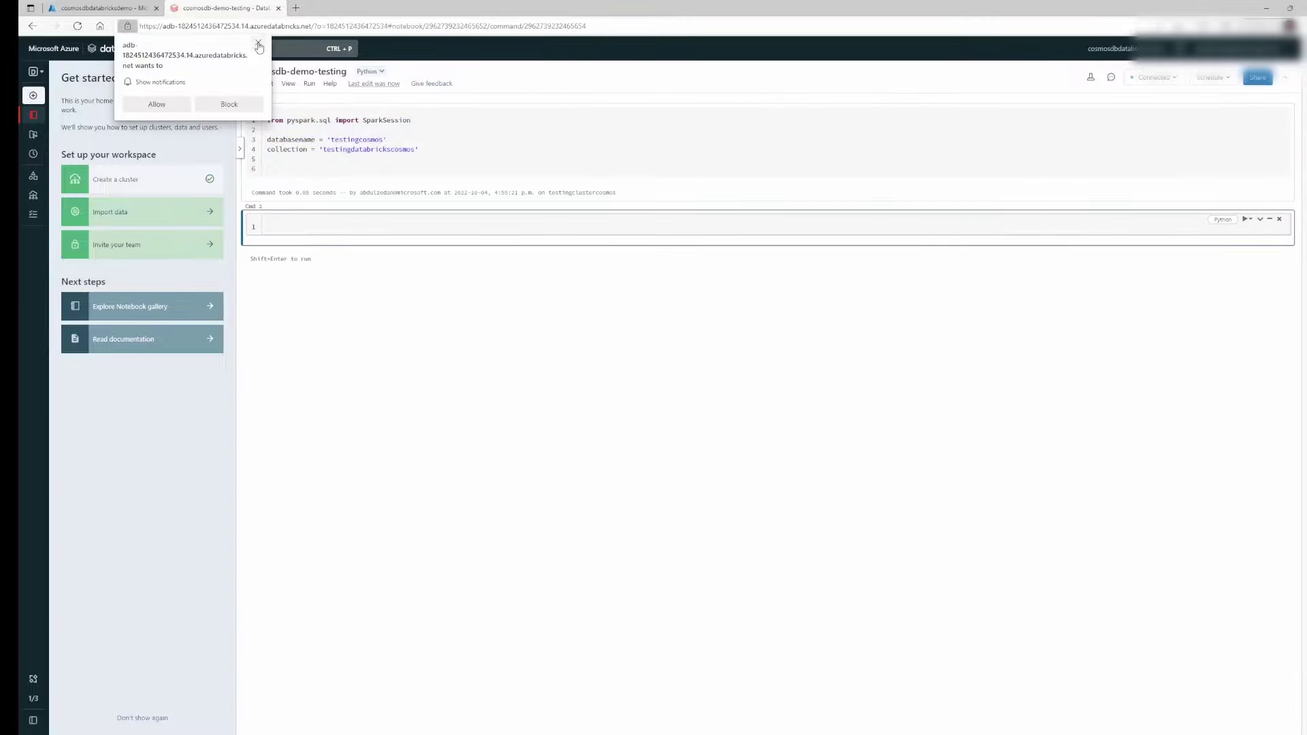
Run a cell building SparkSession testingApp with spark.jars.packages set to mongo-spark-connector_2.12:3.0.1
click(317, 226)
text(spark = SparkSession.)
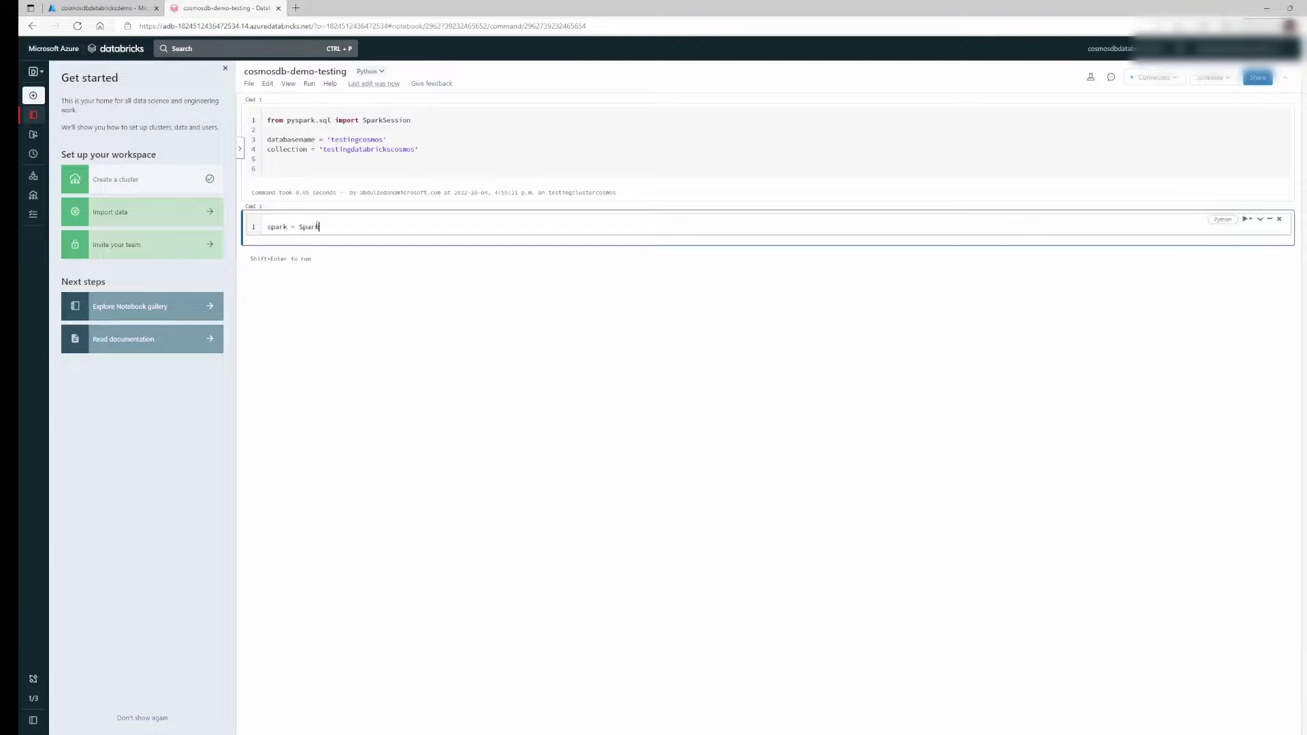
text(lder.appname("testingApp)
text(\)
key(Return)
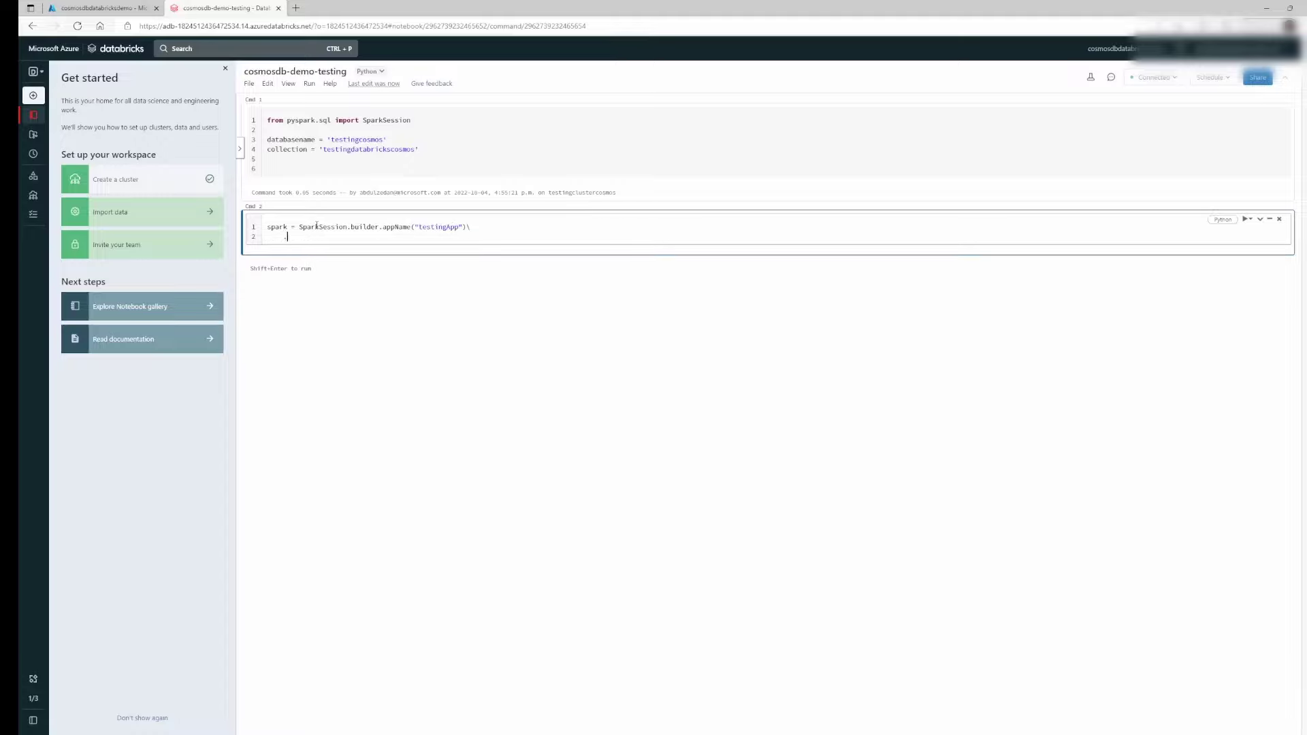
text(.config('spark.jars.packages', 'org.mongodb)
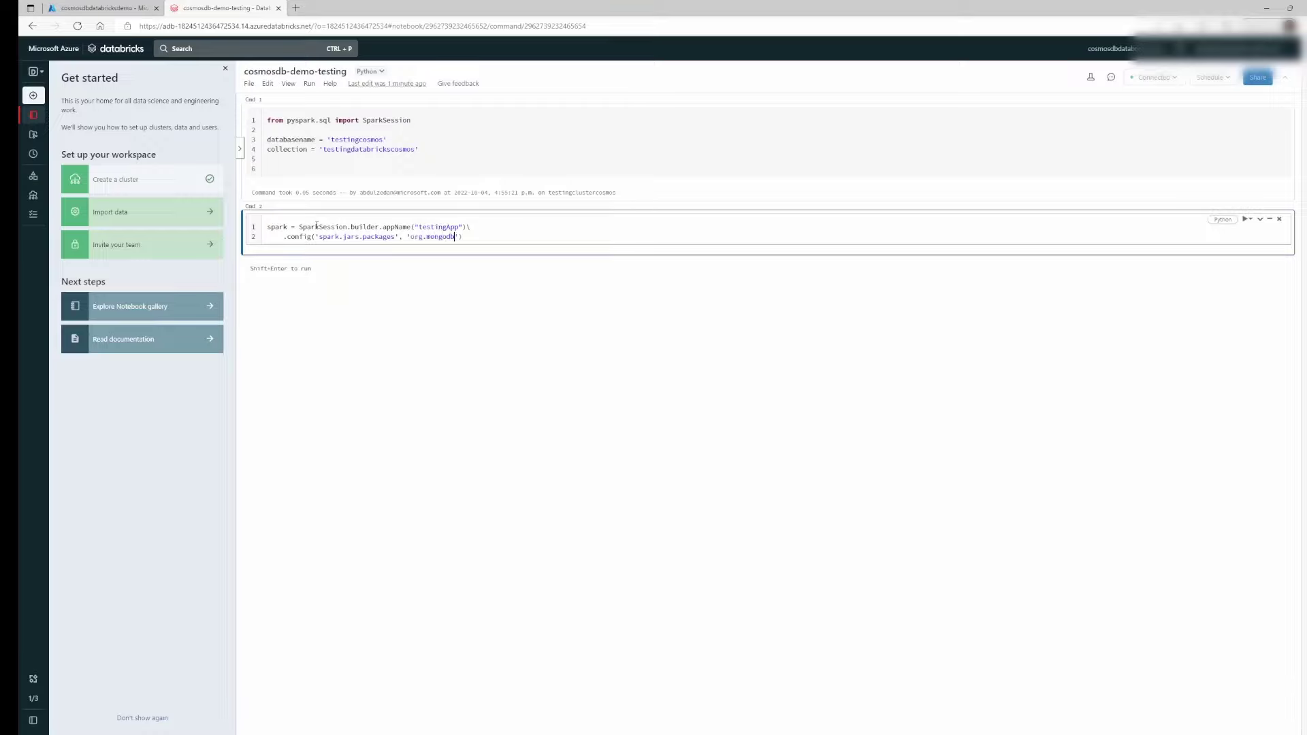
key(BackSpace)
key(BackSpace)
key(BackSpace)
key(BackSpace)
key(BackSpace)
key(BackSpace)
key(BackSpace)
key(BackSpace)
key(BackSpace)
key(BackSpace)
key(ctrl+v)
key(Return)
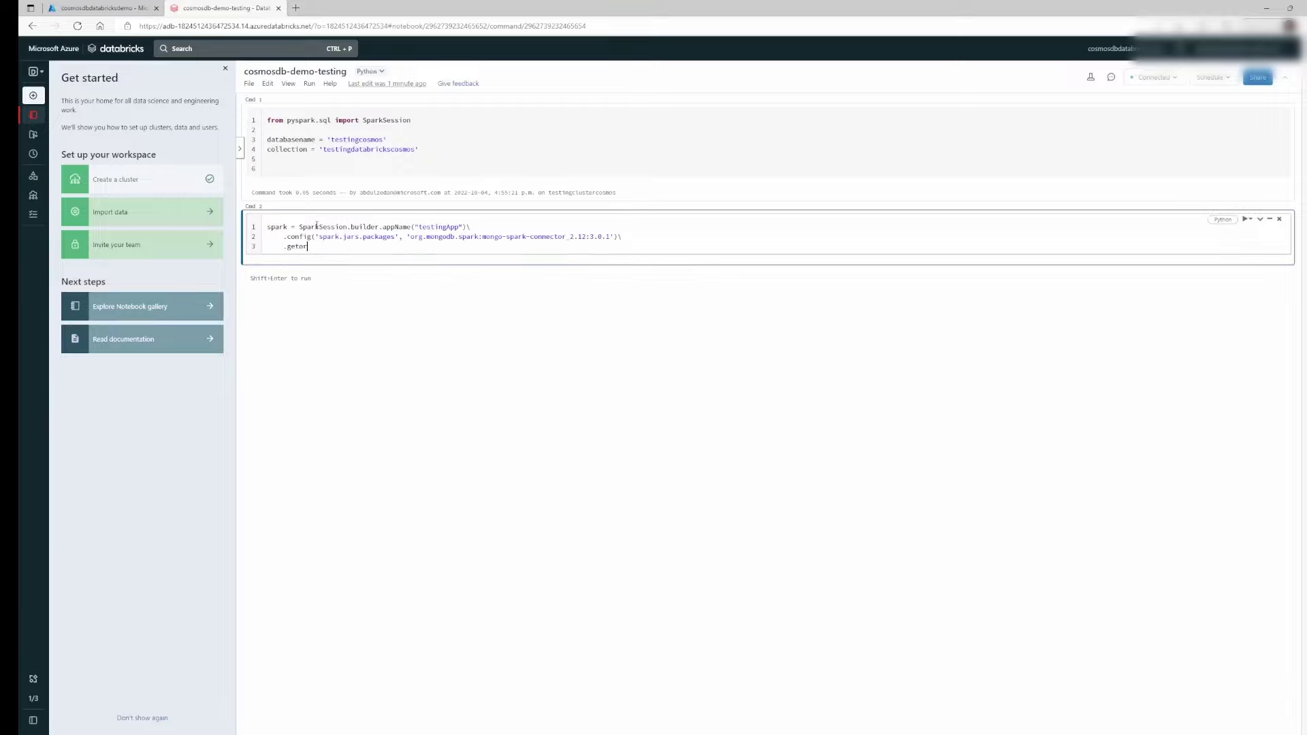
text(.getOrCreate()
key(shift+Return)
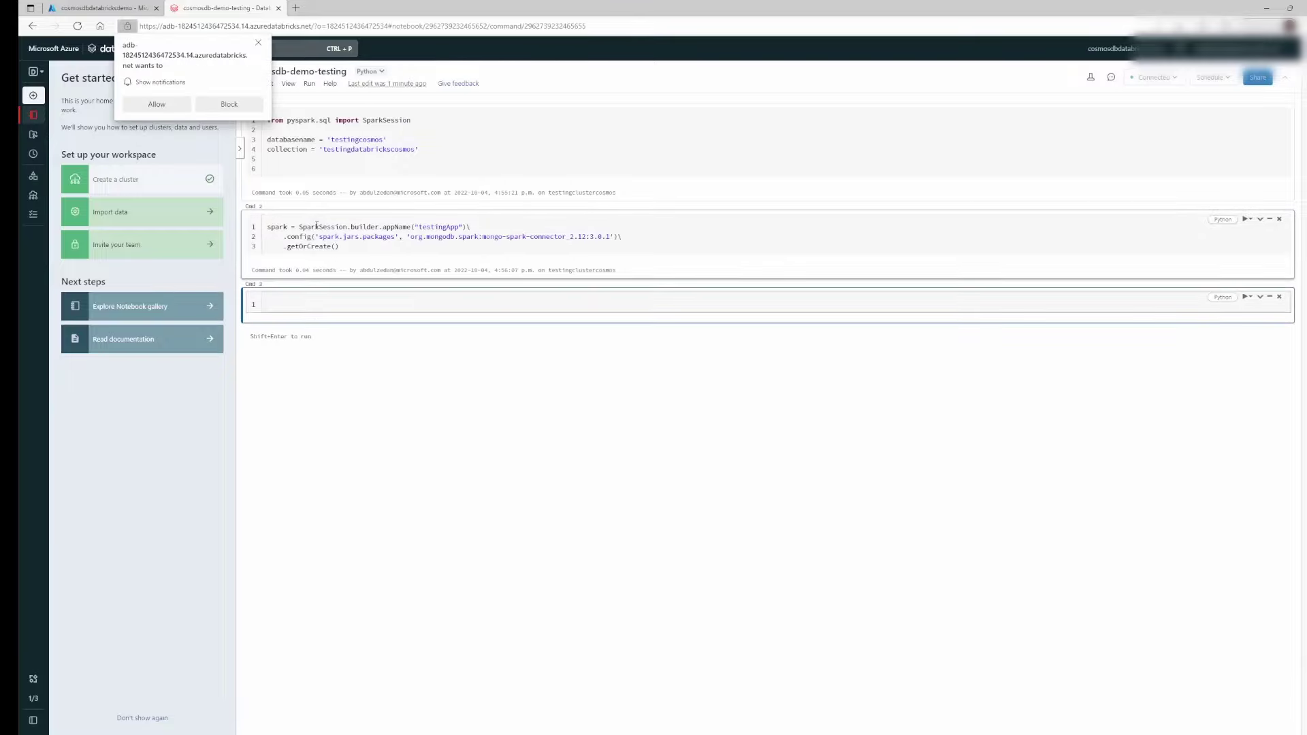
click(229, 104)
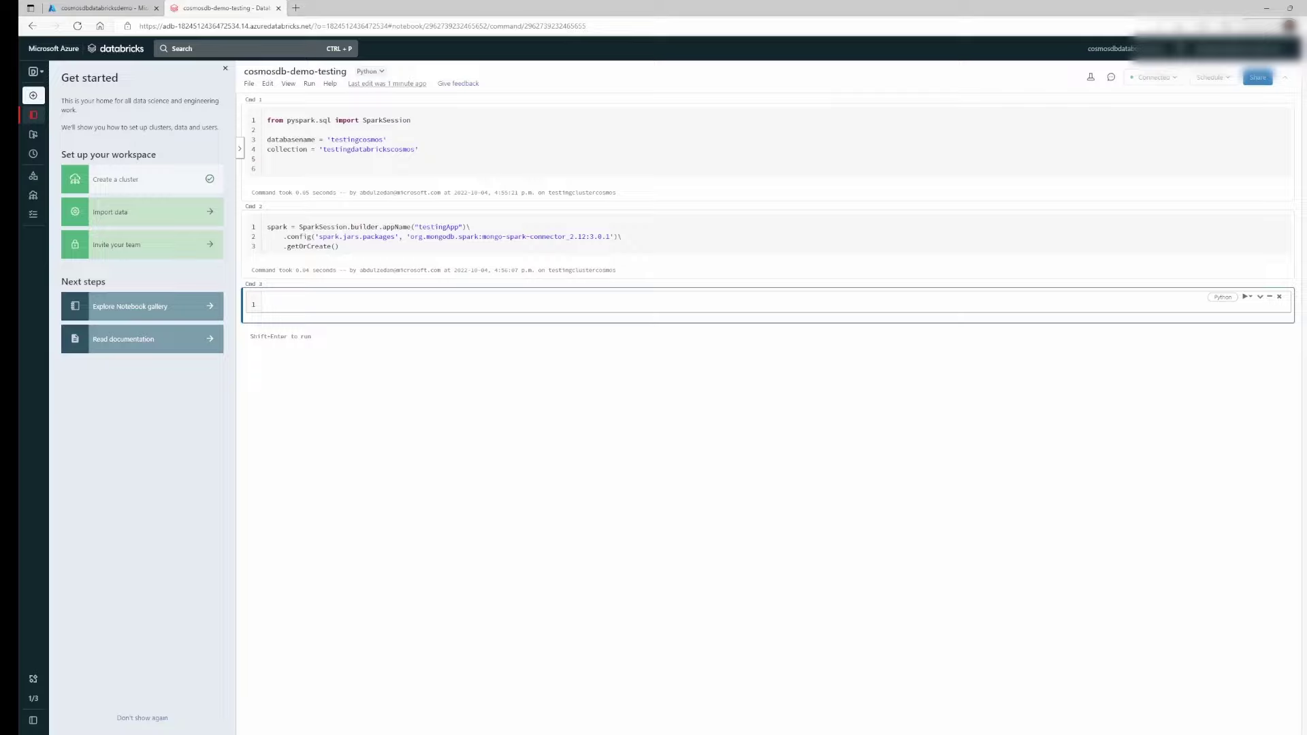
click(310, 304)
Load df via com.mongodb.spark.sql.DefaultSource with database and collection options, then run df.show()
text(df = spark.read.format("com.mongodb.spark.sql)
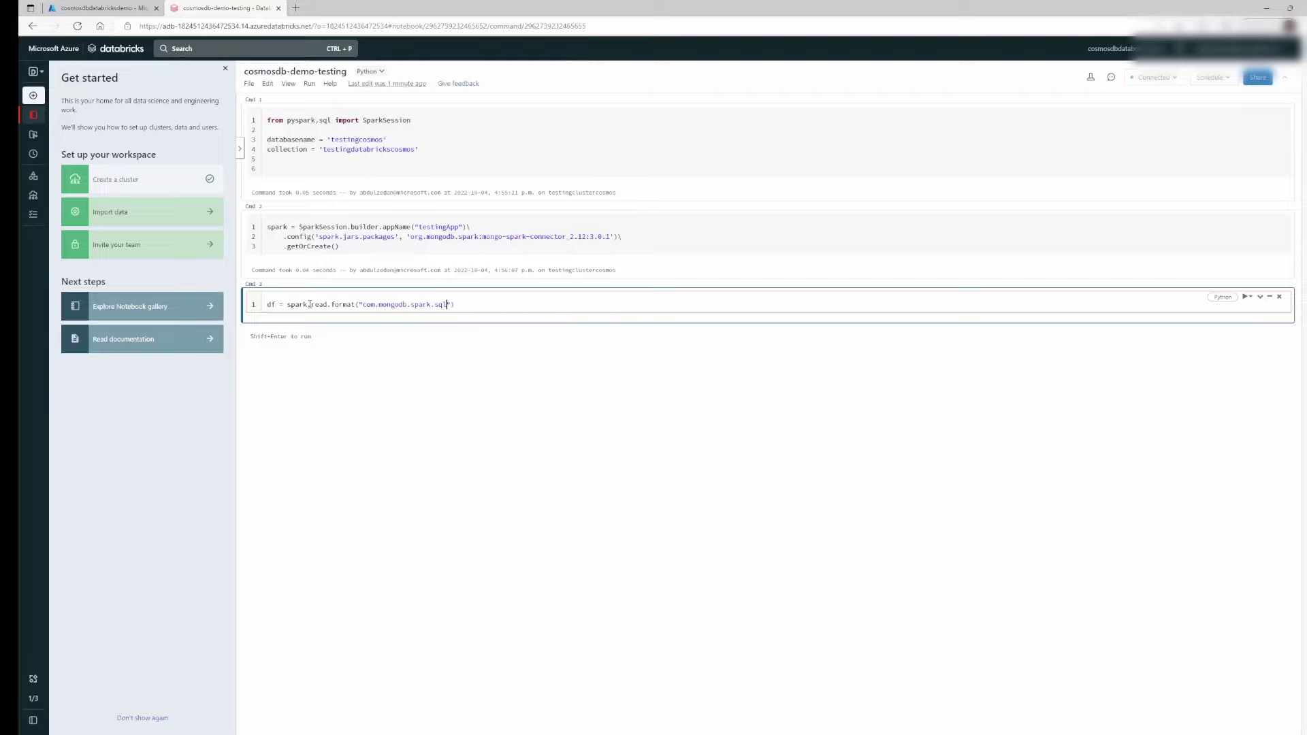
text(.DefaultSource)
key(End)
text(.option("database", database)
click(291, 139)
double_click(607, 304)
text(databasename)
click(664, 302)
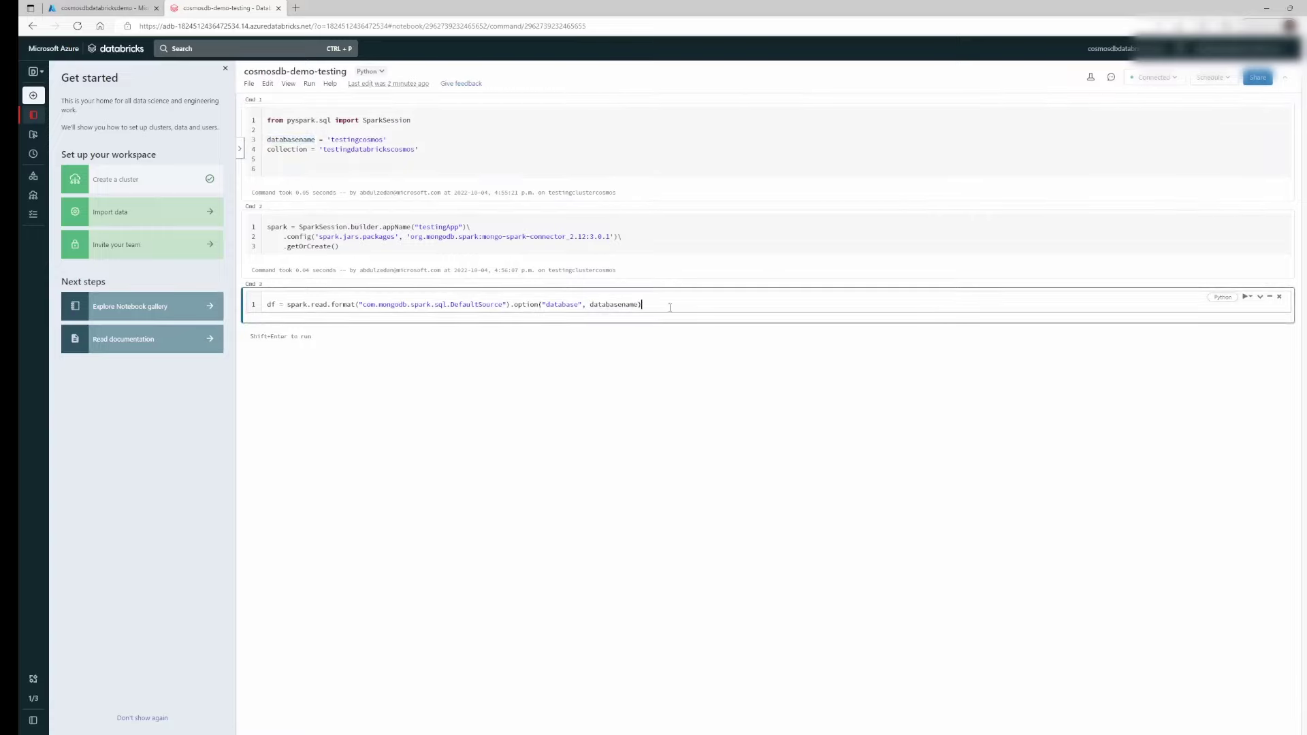
text(.option("collection", collection).load())
key(shift+Return)
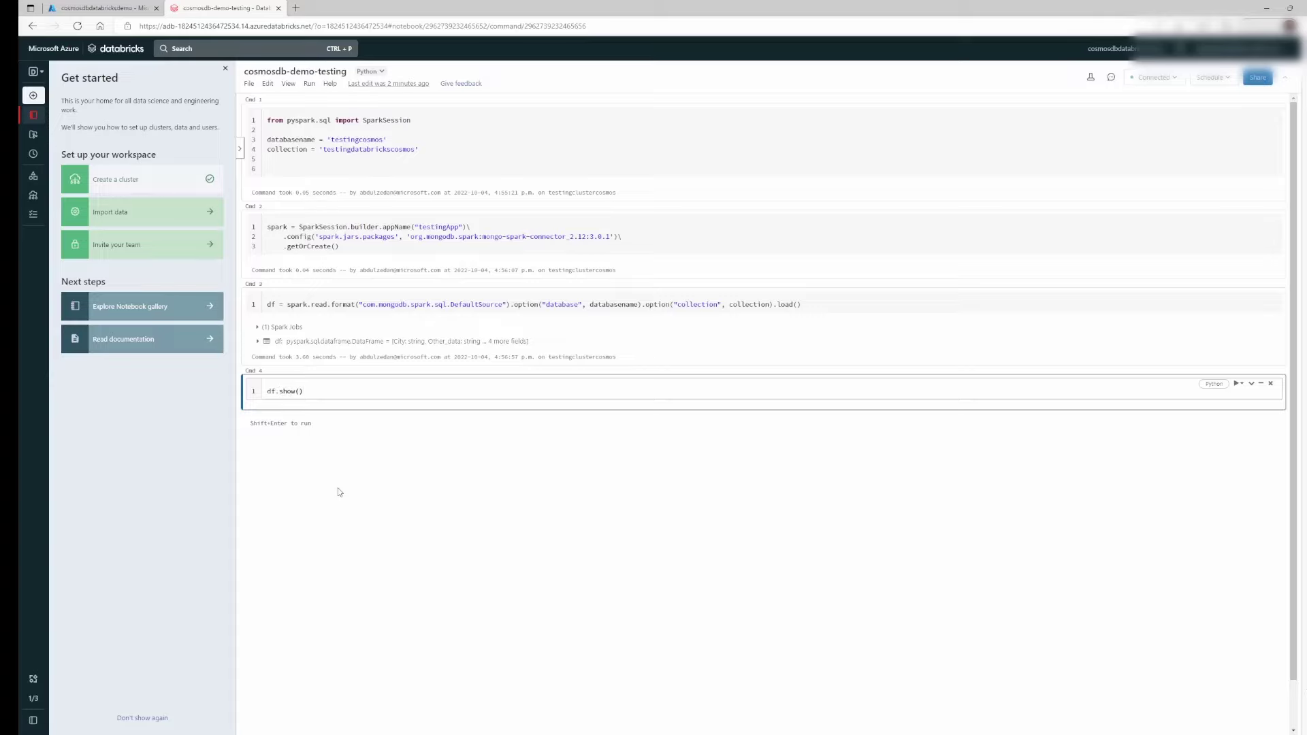
key(shift+Return)
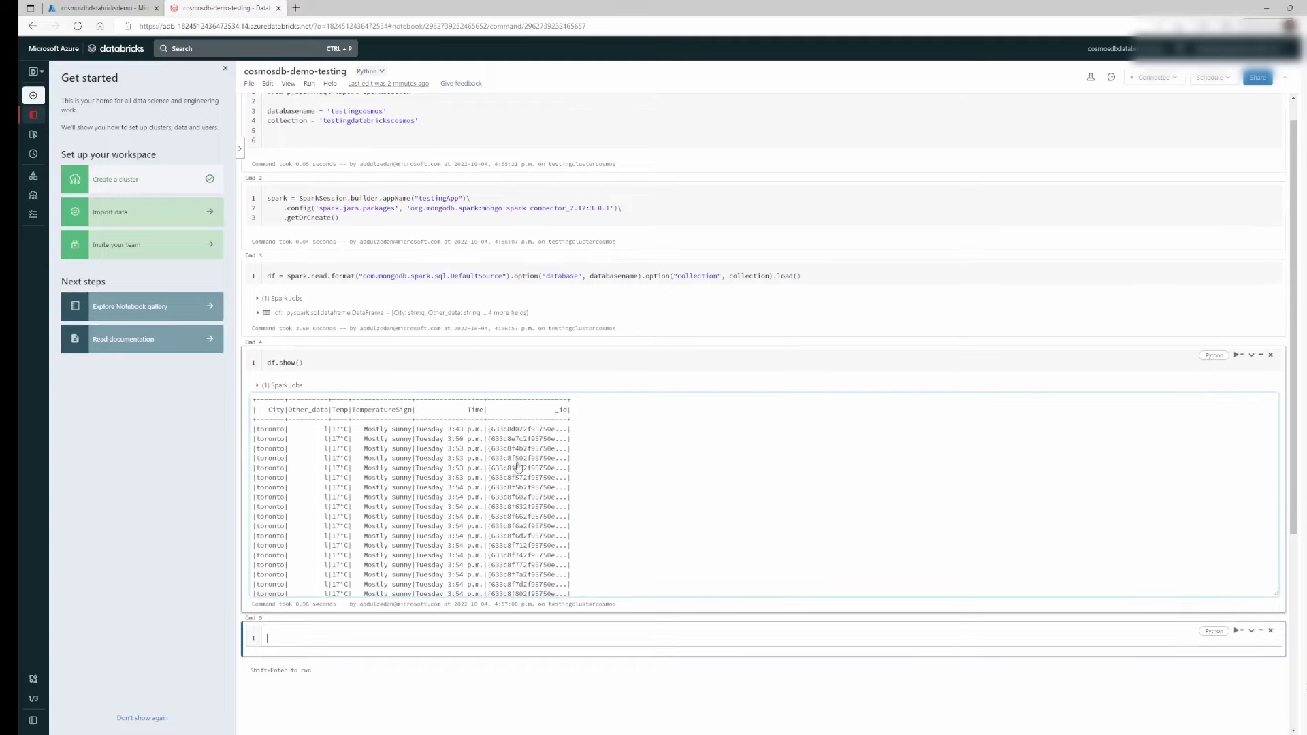
scroll(517, 467, down, 1)
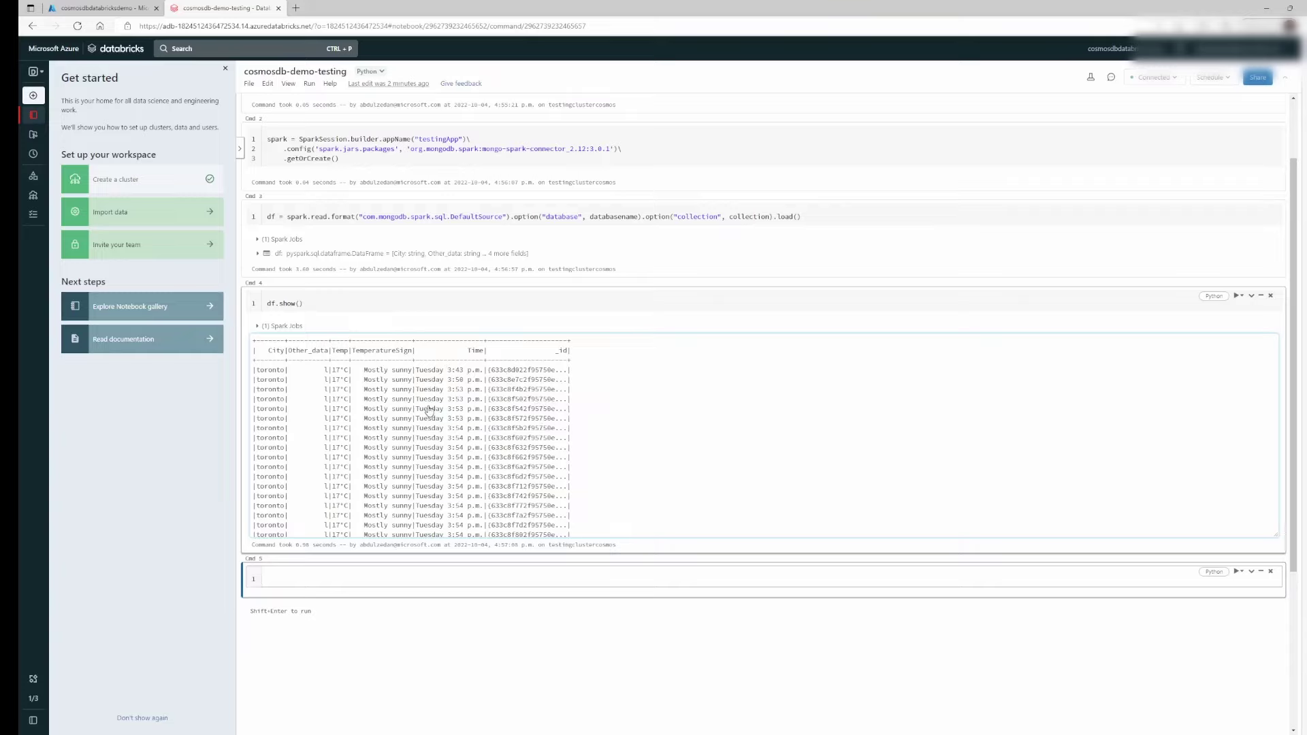
scroll(401, 412, down, 1)
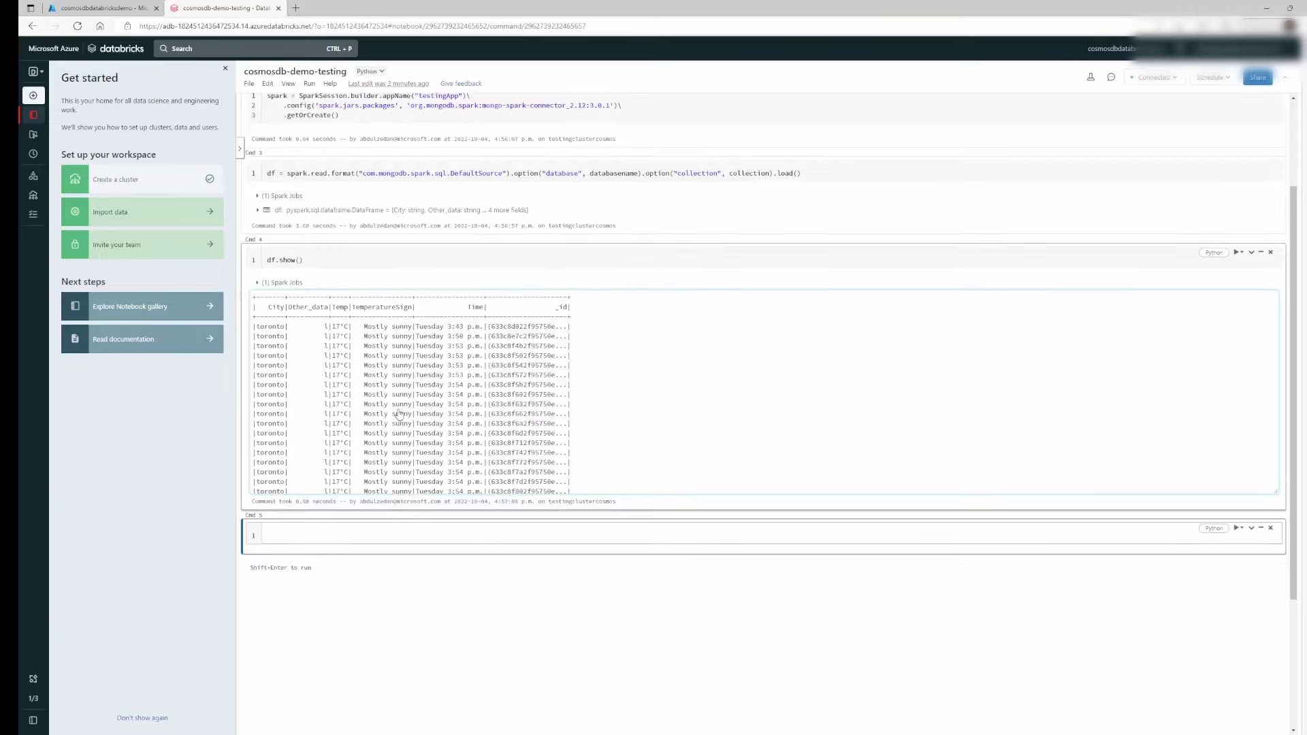
scroll(400, 413, up, 1)
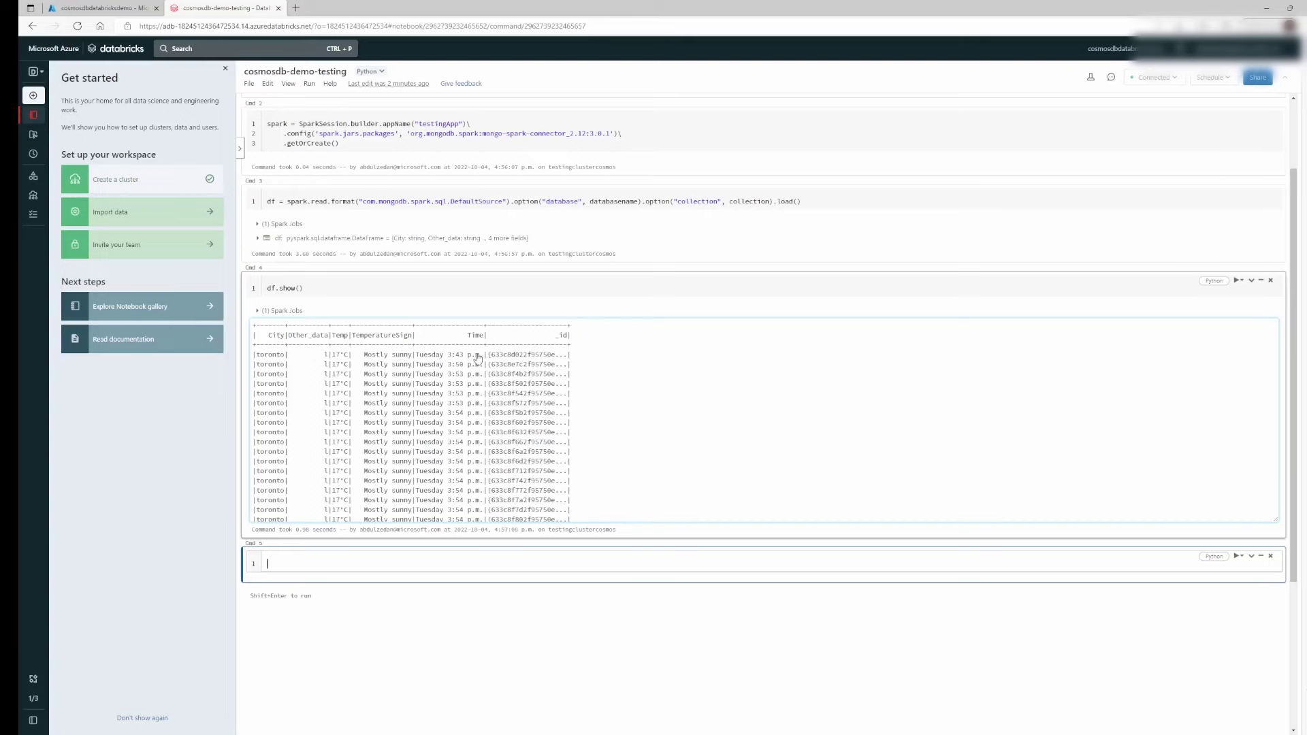
scroll(476, 357, up, 3)
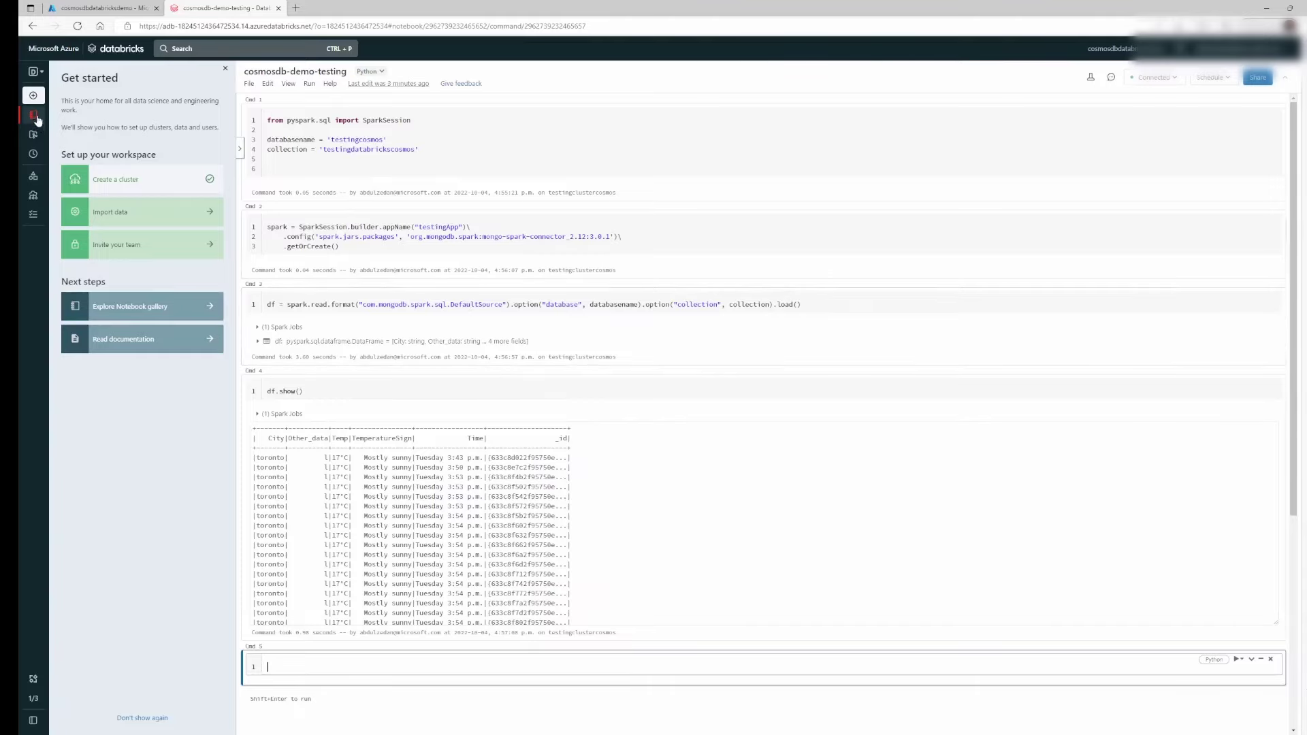
click(62, 99)
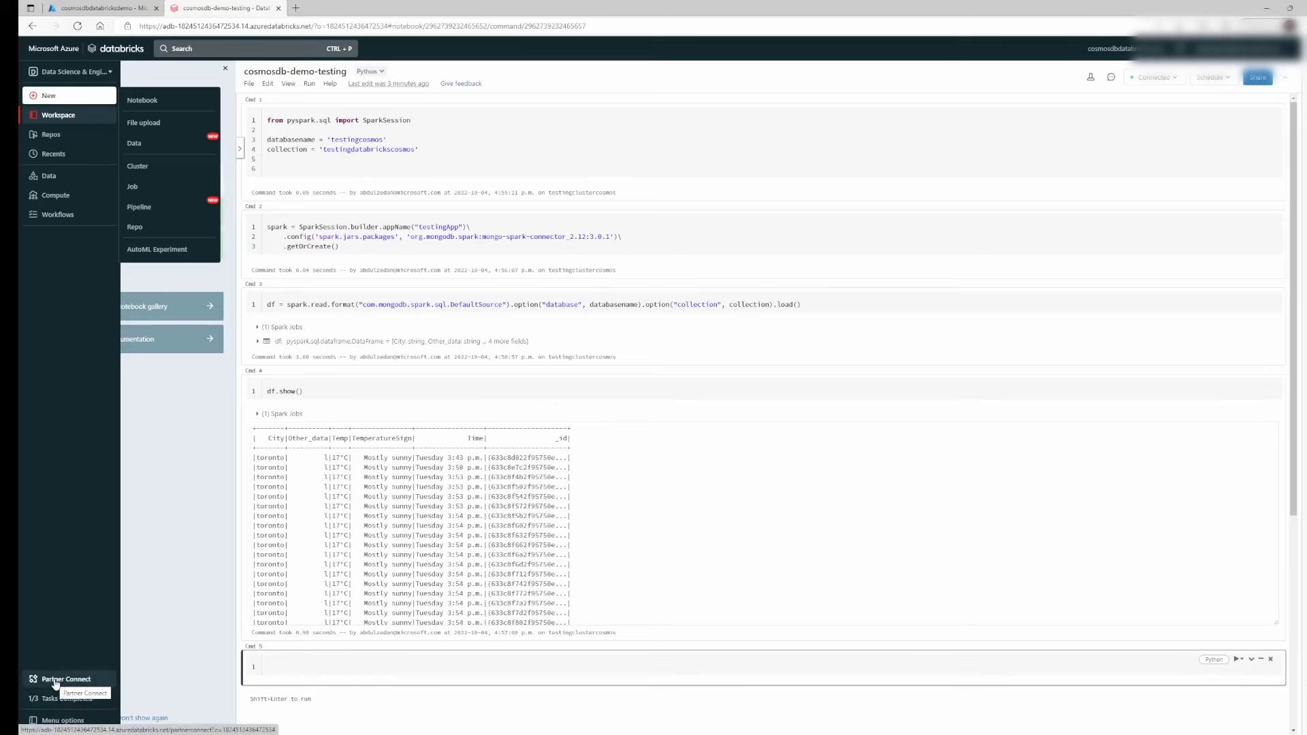
click(56, 680)
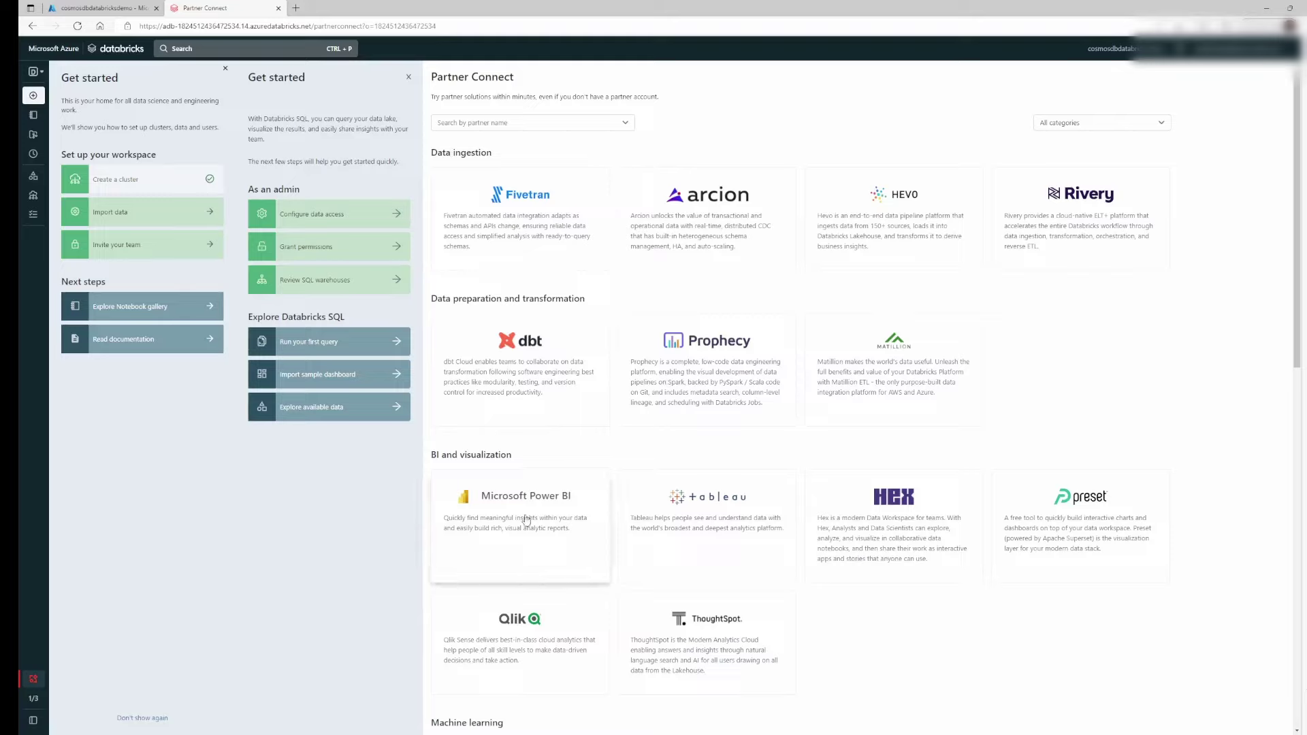
mouse_move(44, 181)
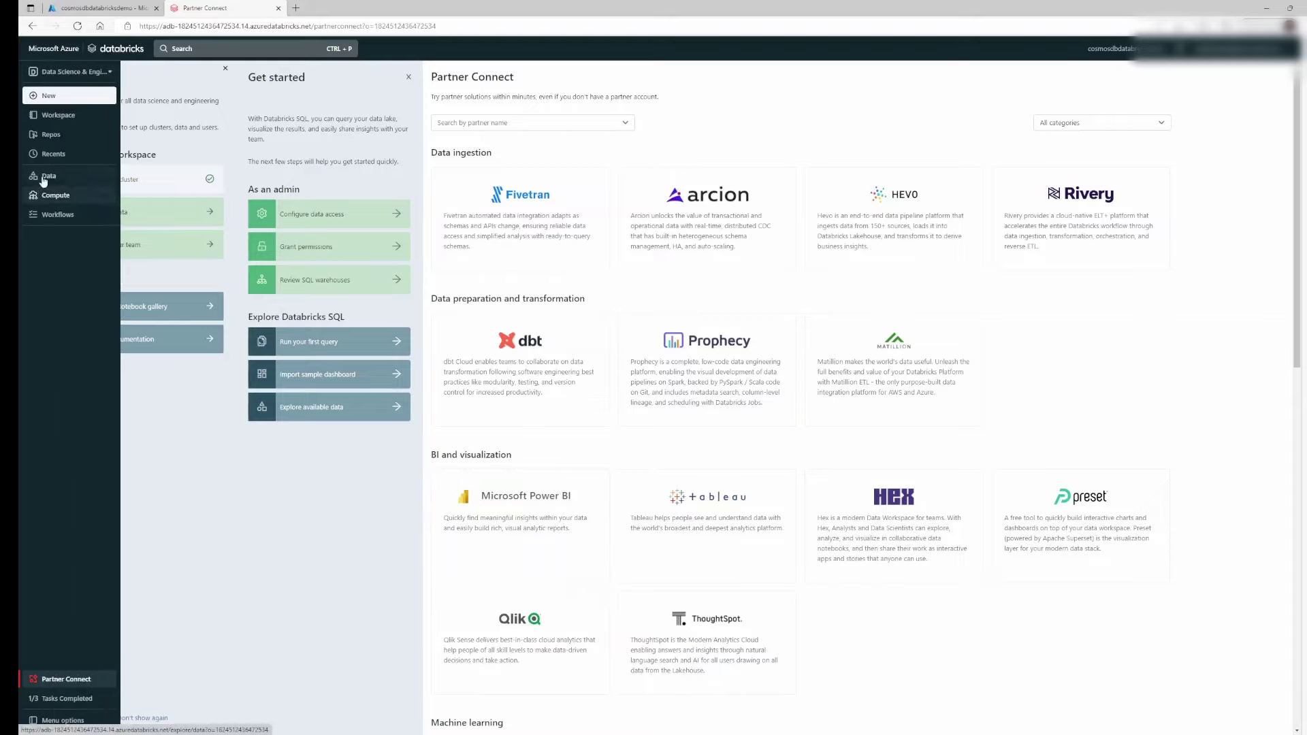
click(58, 115)
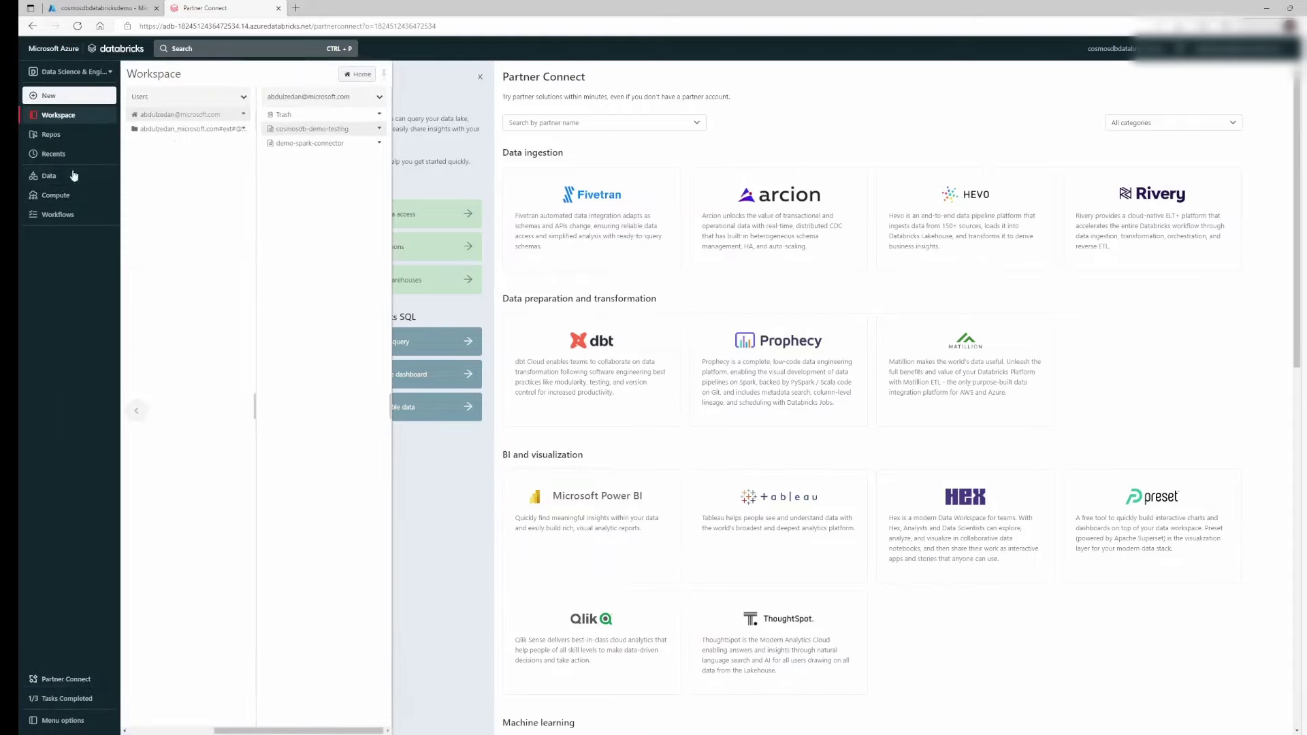
click(74, 176)
click(66, 194)
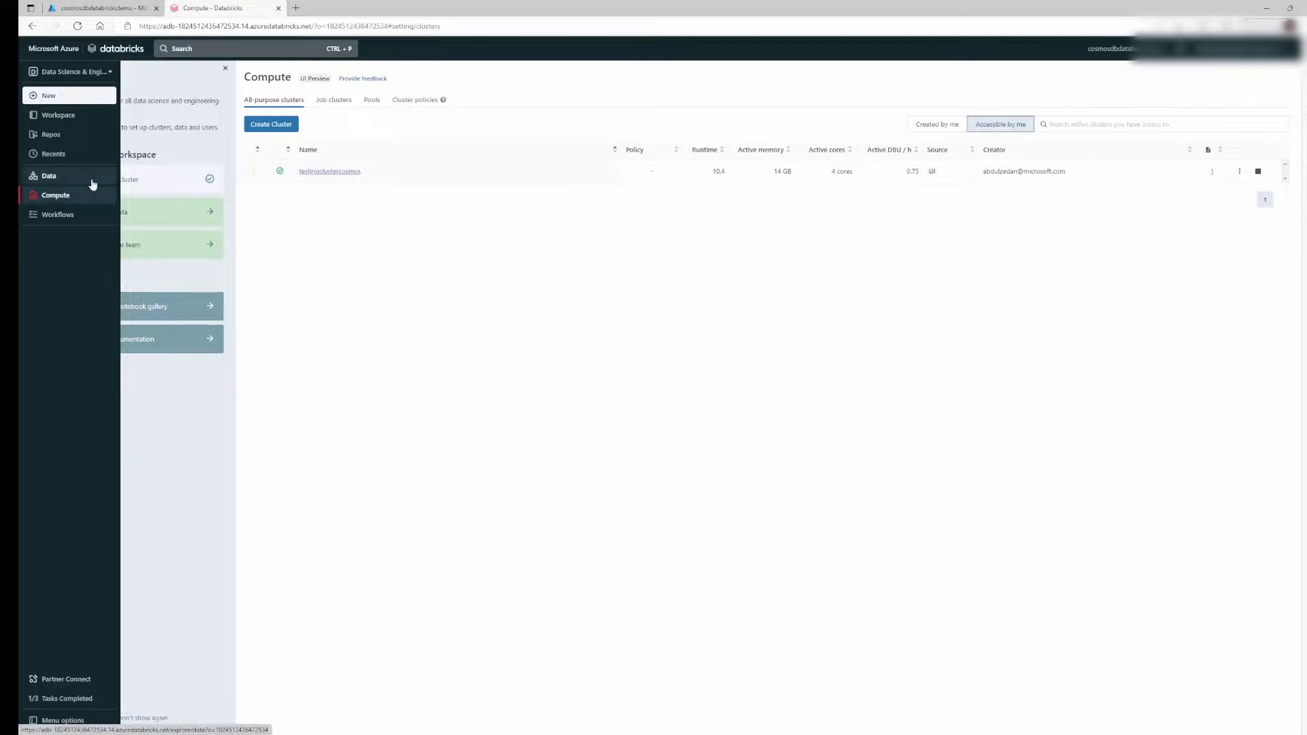
click(344, 172)
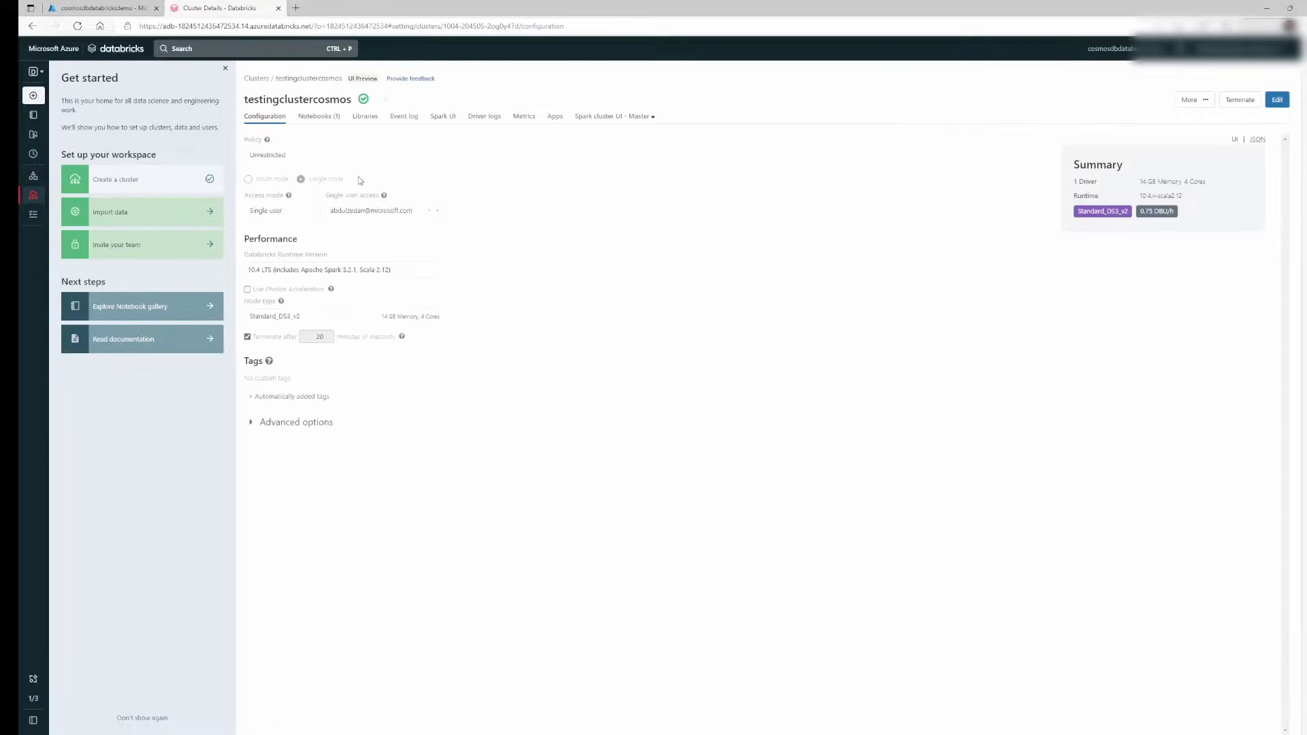
click(319, 117)
click(330, 203)
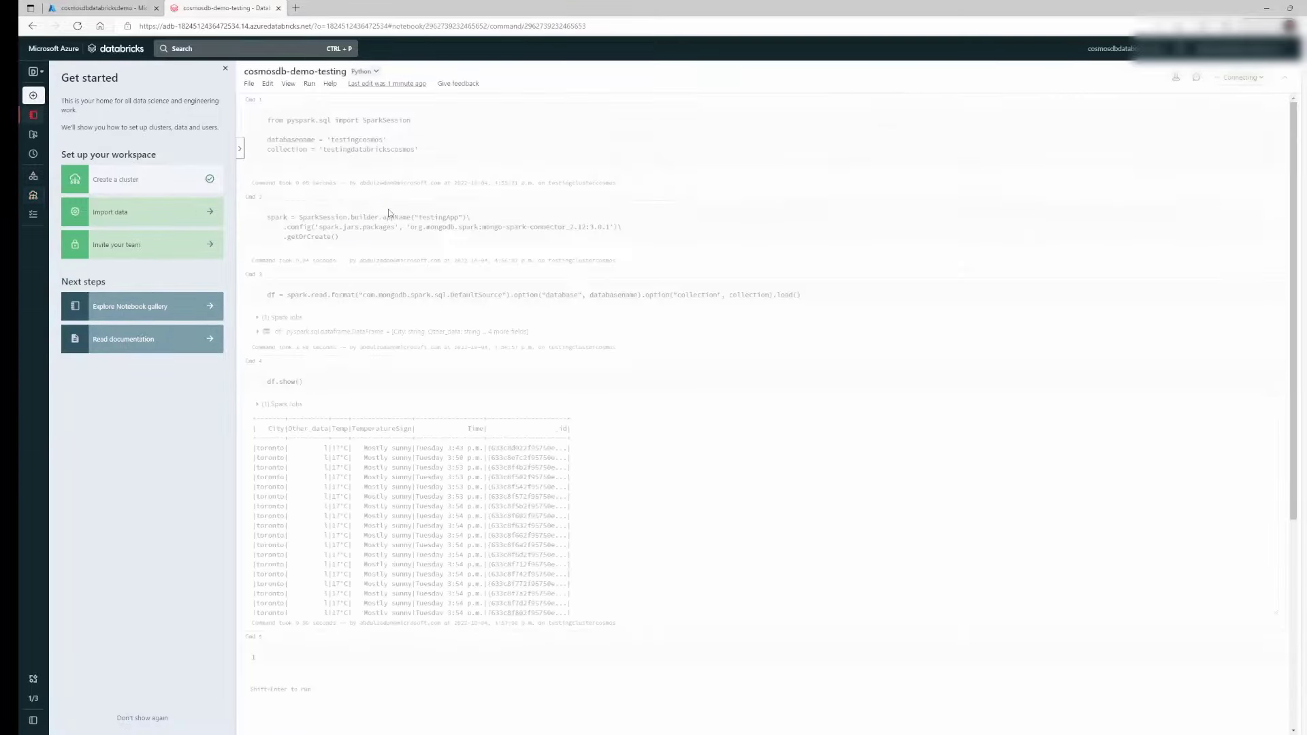
scroll(423, 301, down, 5)
click(337, 337)
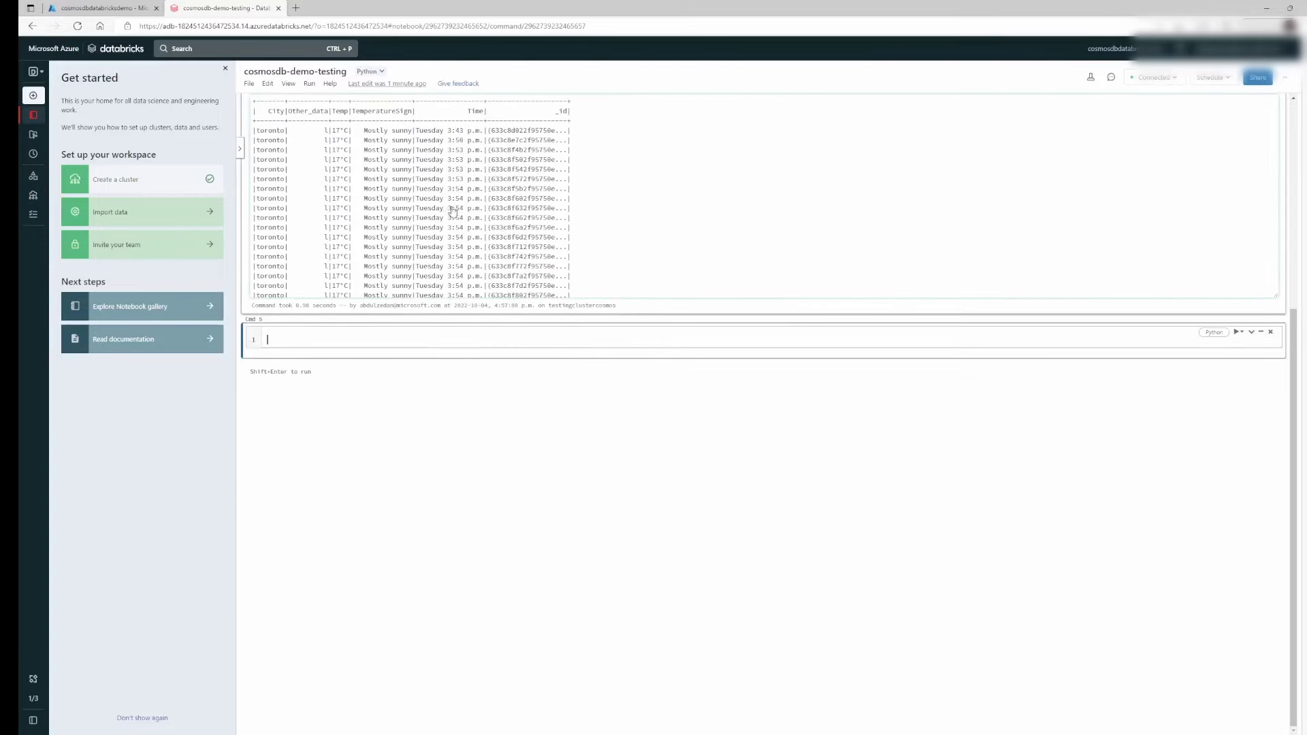
mouse_move(38, 688)
scroll(409, 234, up, 1)
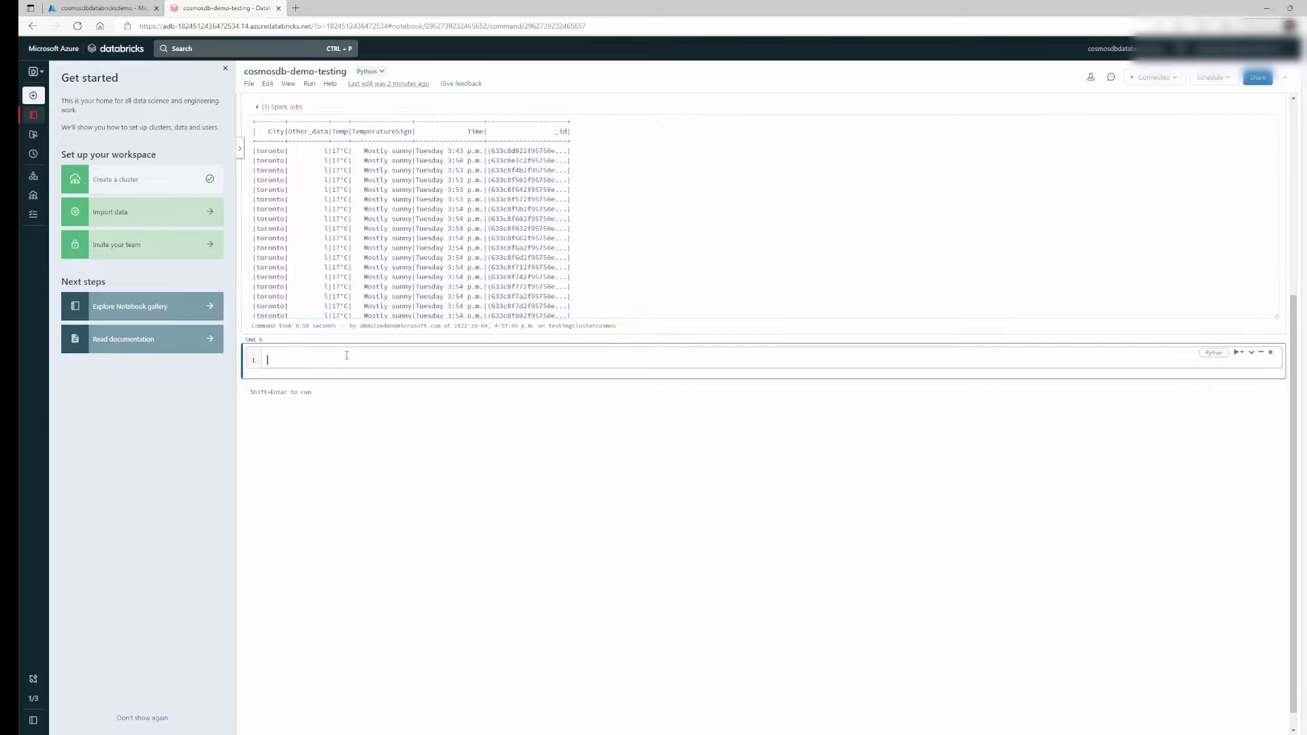
Run df.write.saveAsTable to save the DataFrame as powerbitable, then confirm it under default in Data Explorer
text(df.write.saver)
text(sTable("PowerBiT)
text(able")
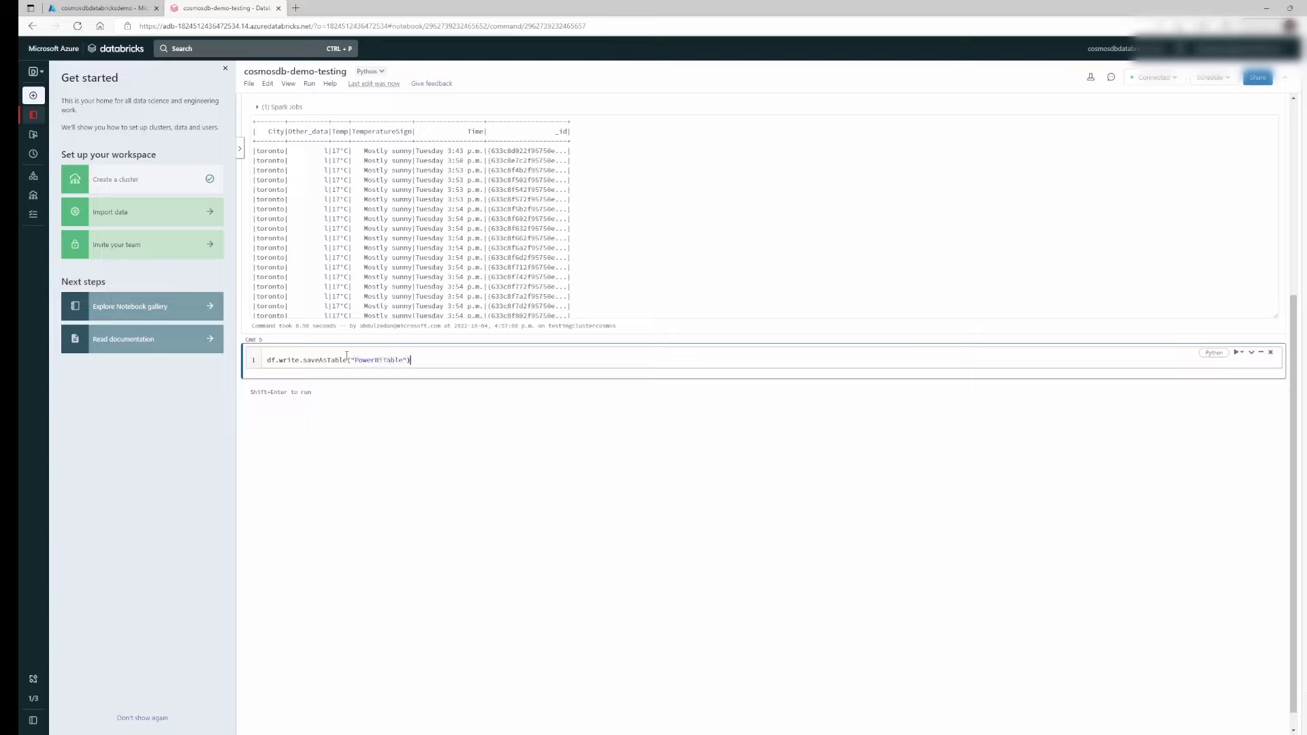
key(shift+Return)
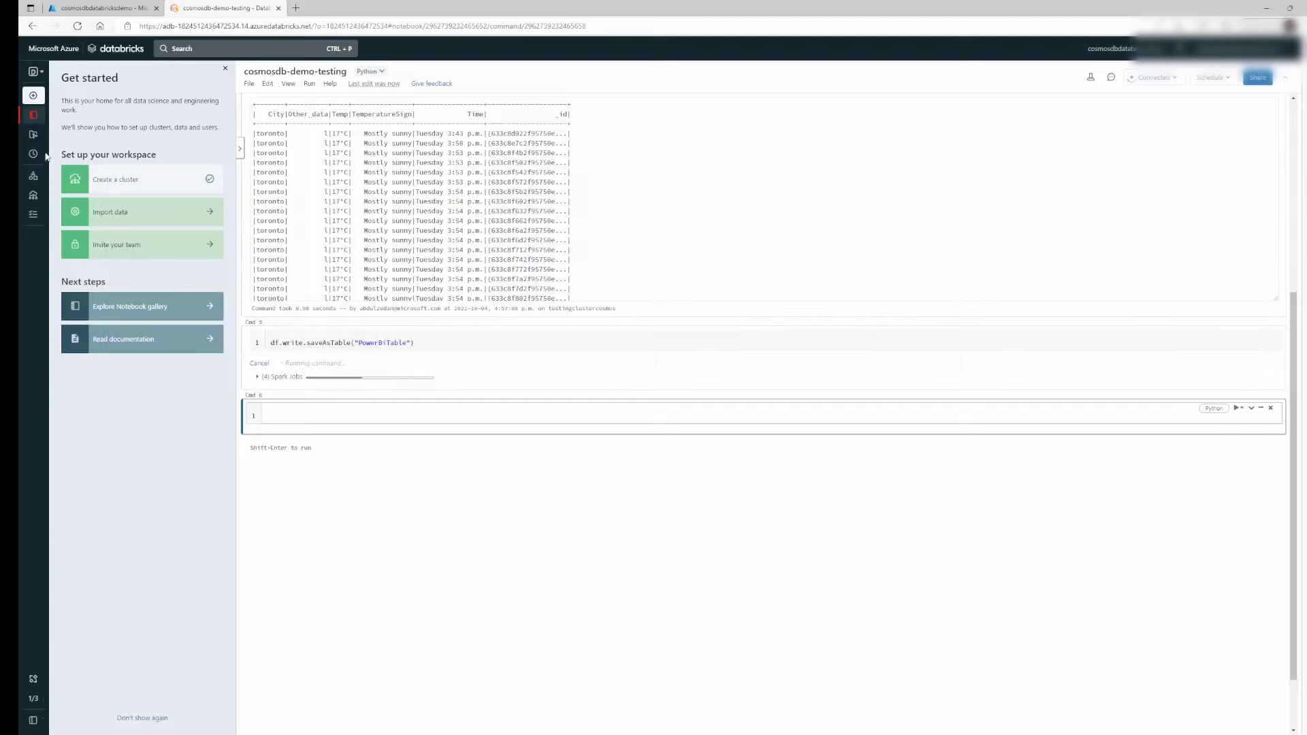
mouse_move(46, 157)
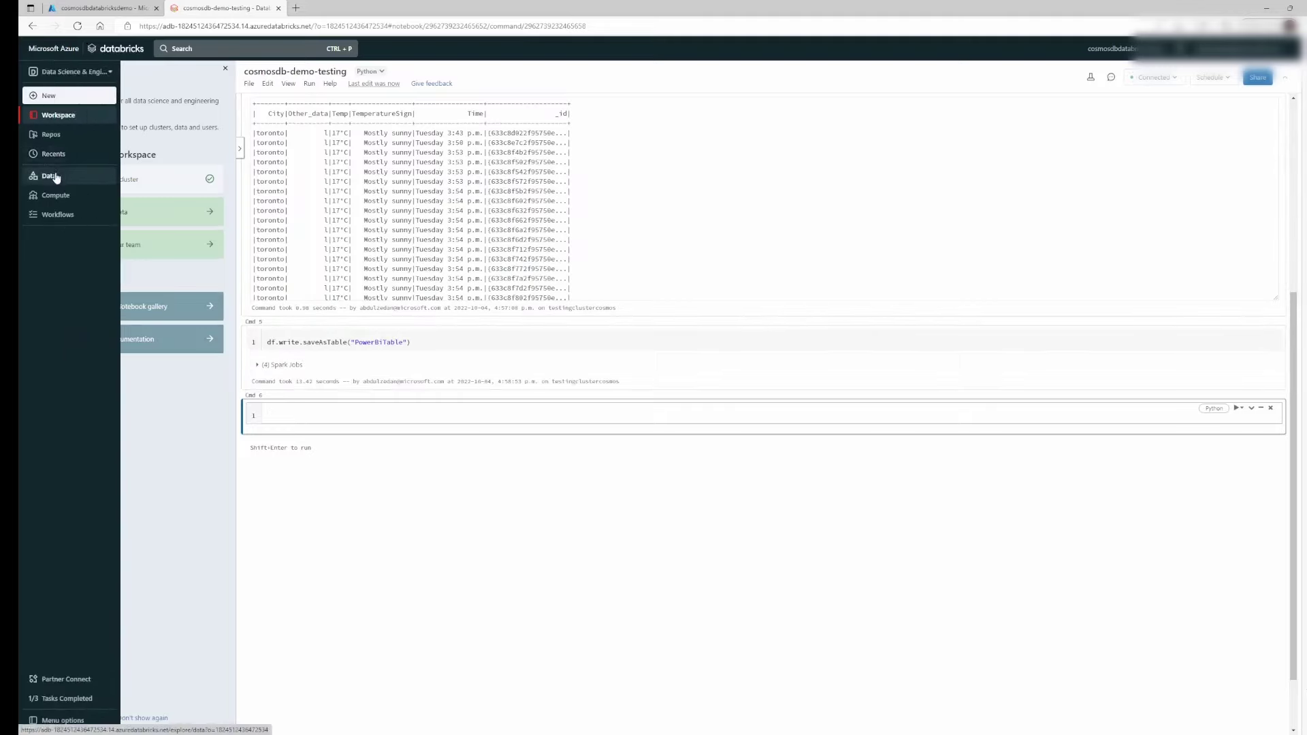
click(57, 178)
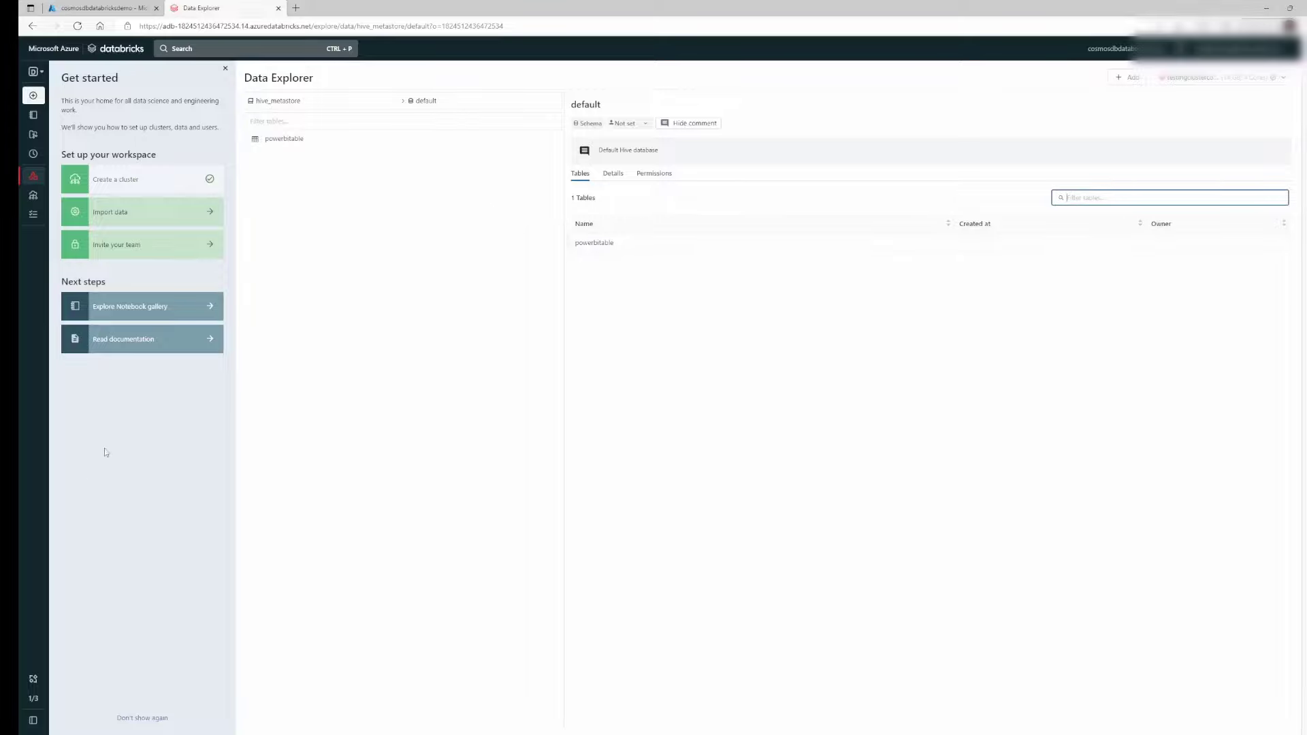
Download the Microsoft Power BI connection file from Partner Connect using the testingclustercosmos compute
click(41, 681)
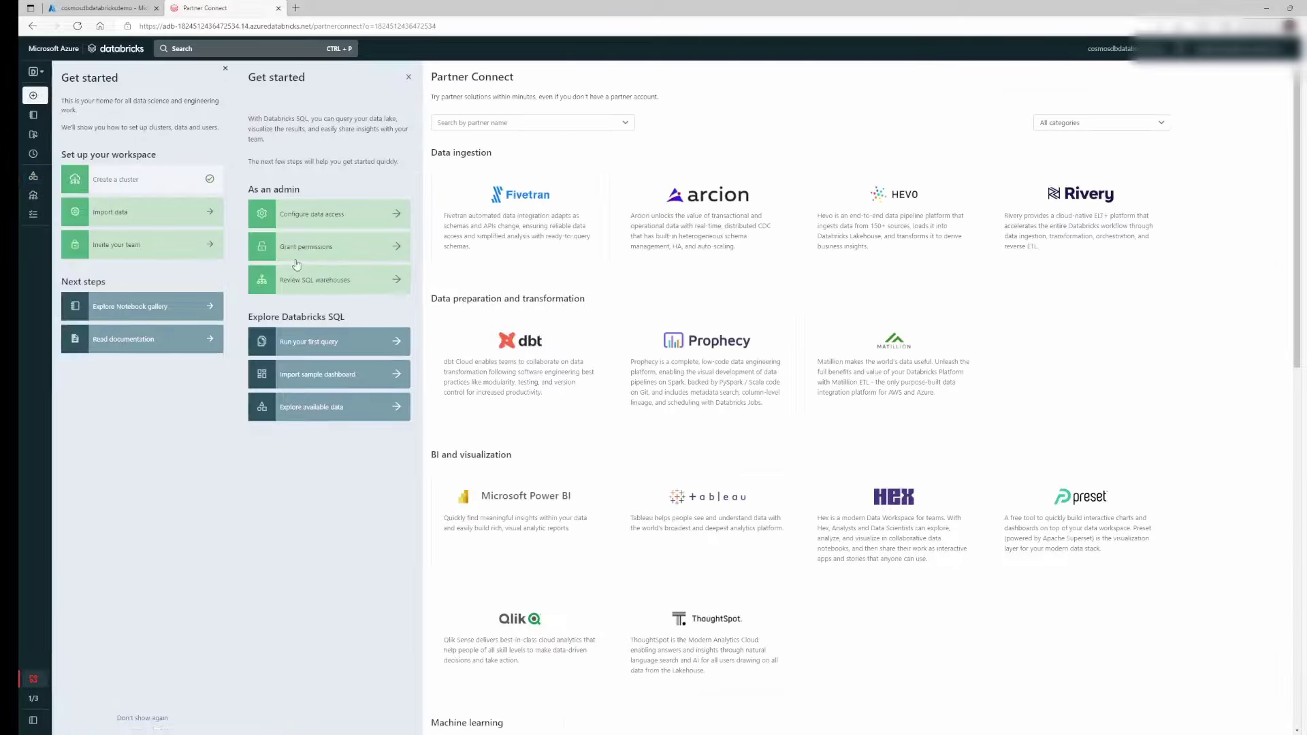
click(532, 523)
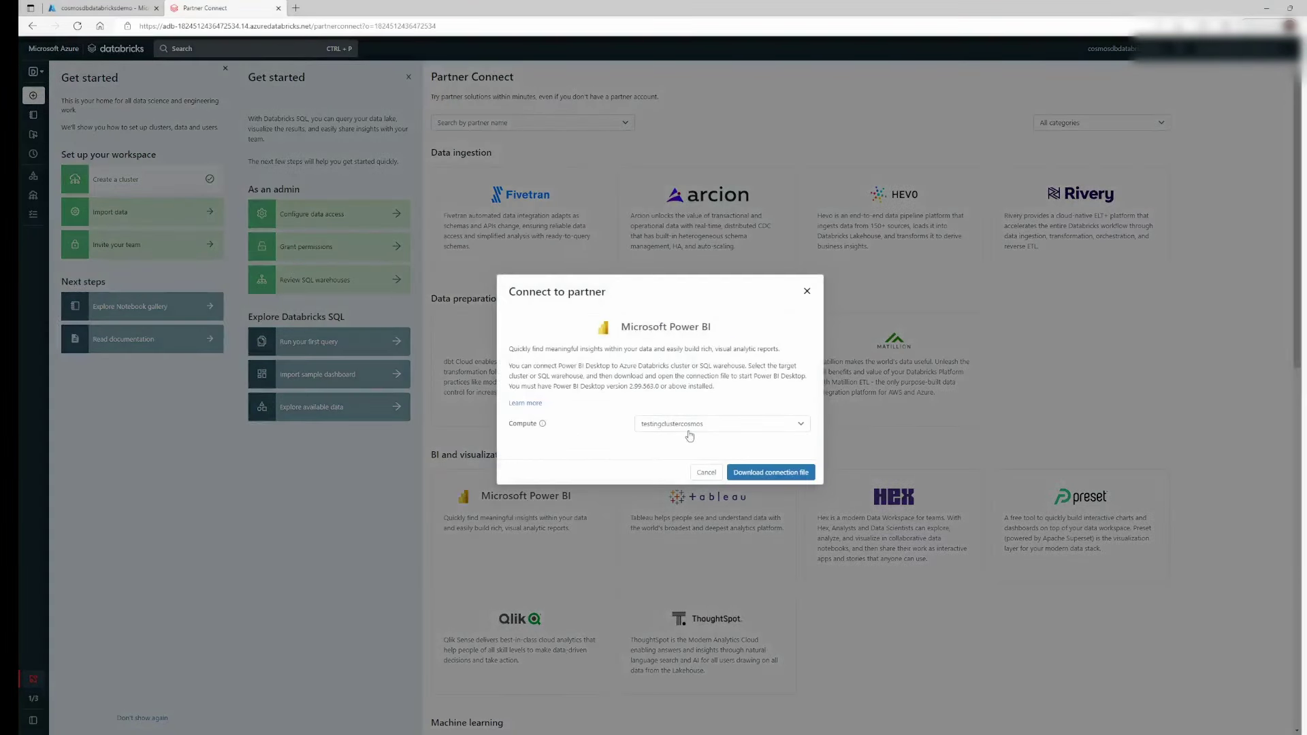
click(666, 429)
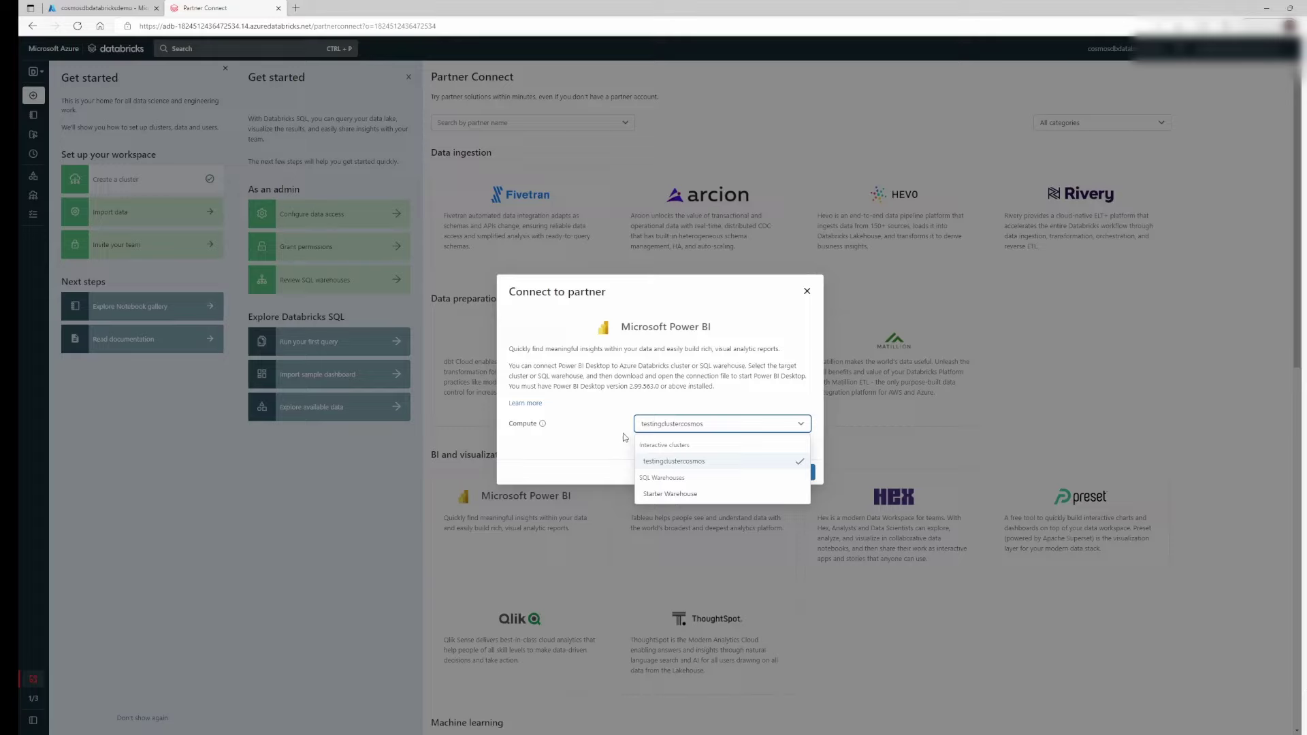
click(681, 462)
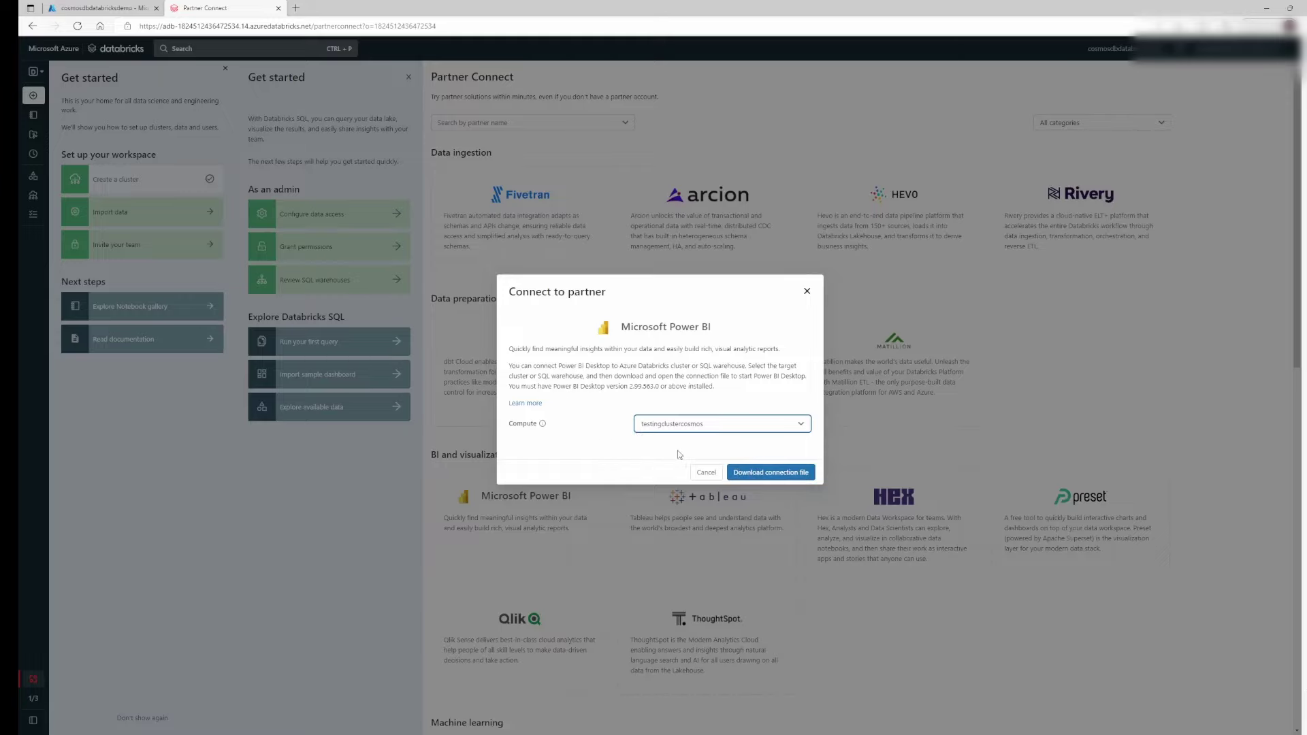
click(803, 473)
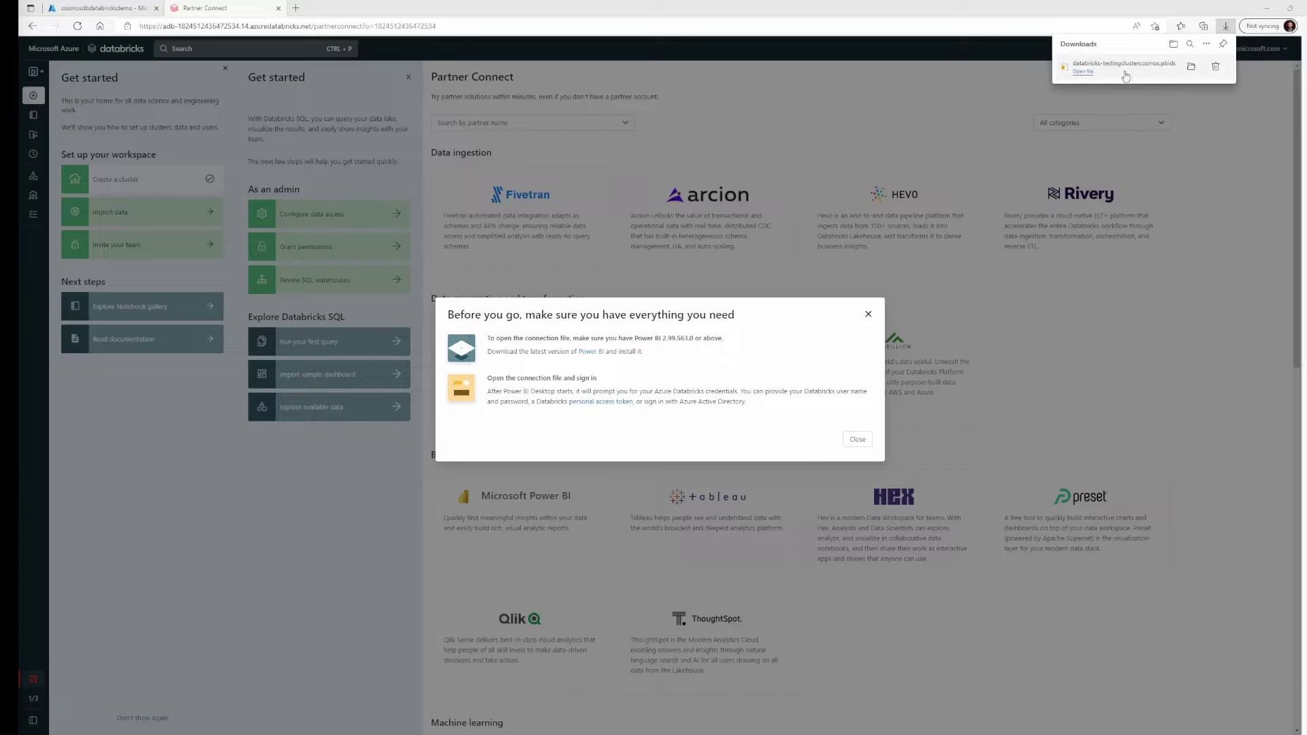
Open the downloaded databricks-testingclustercosmos.pbids file in Power BI Desktop
click(1082, 71)
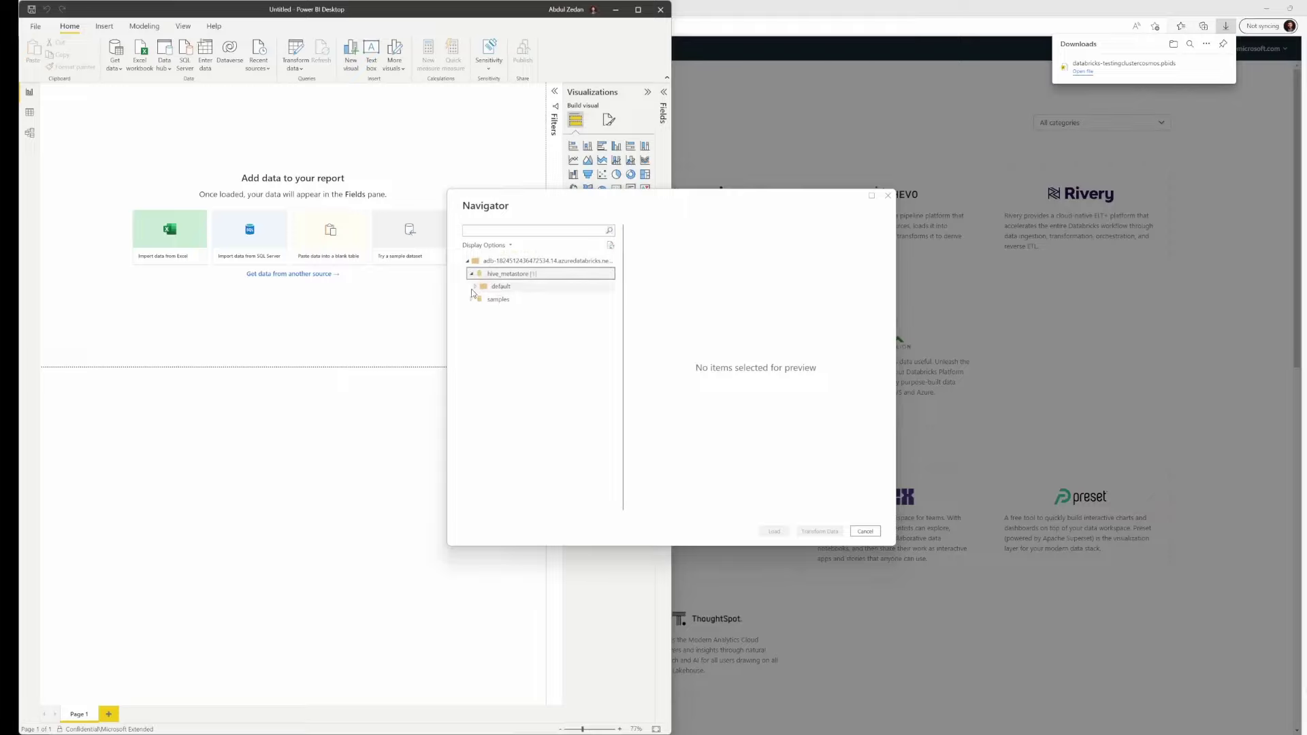
Select powerbitable under hive_metastore > default, load it, and expand its columns in Fields
click(475, 286)
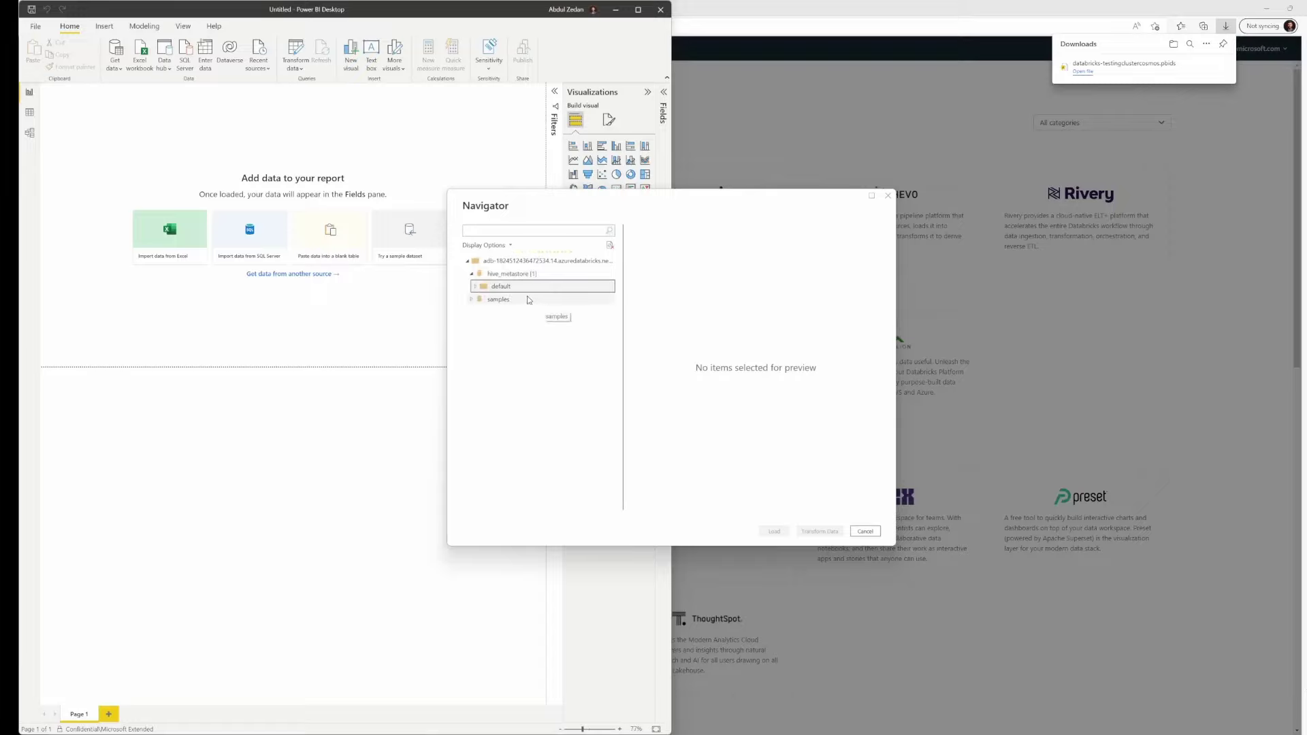
click(518, 299)
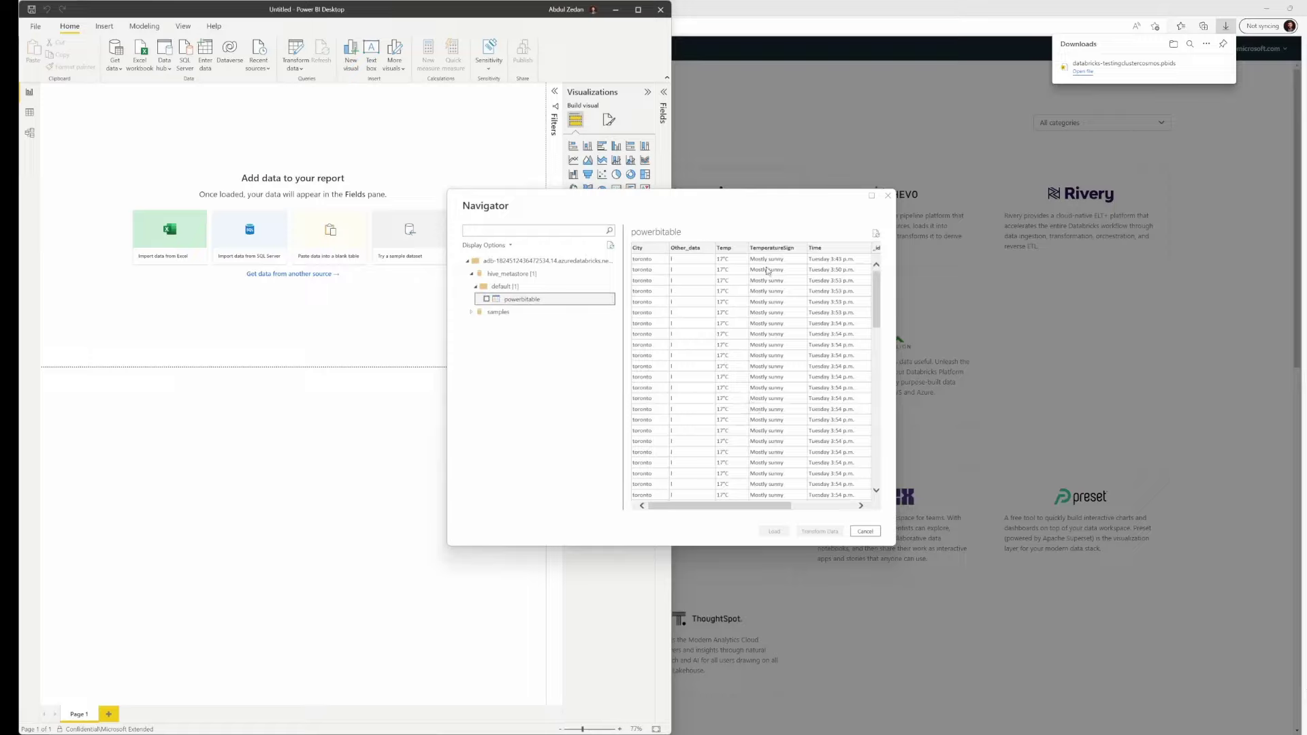
drag(878, 295, 858, 442)
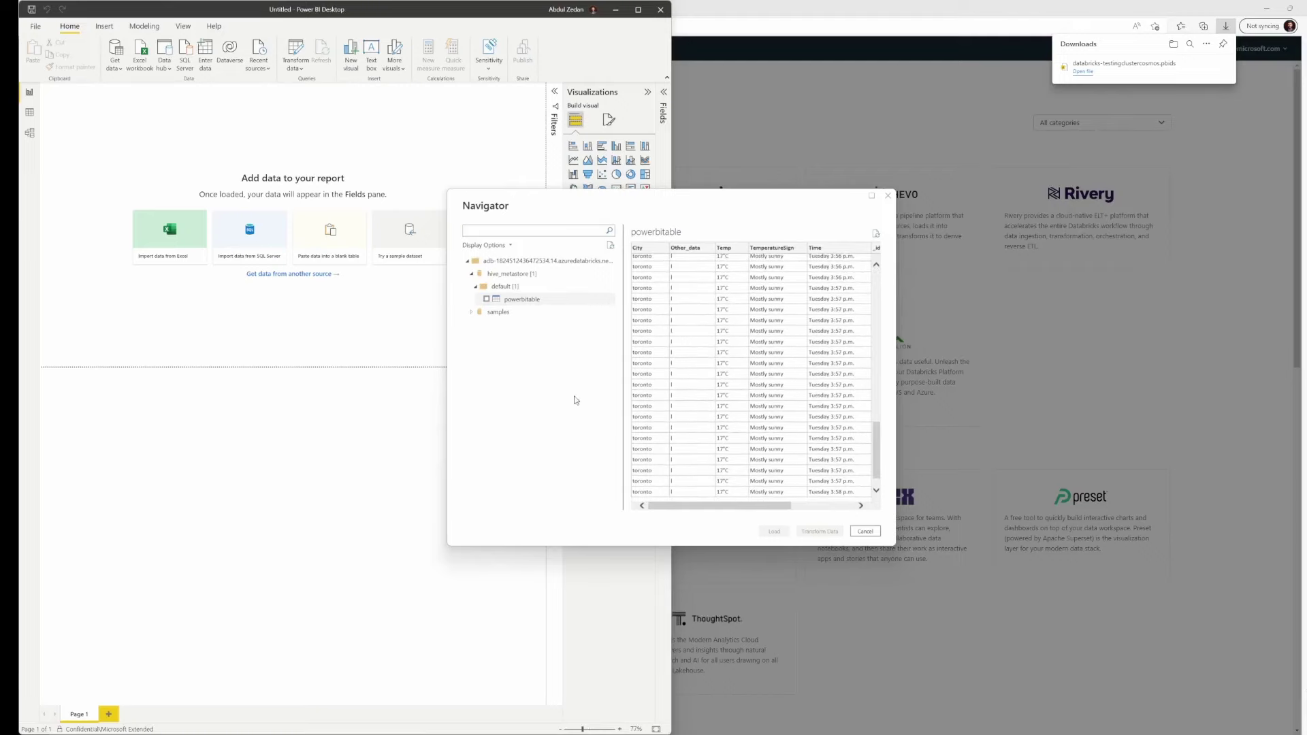
click(523, 299)
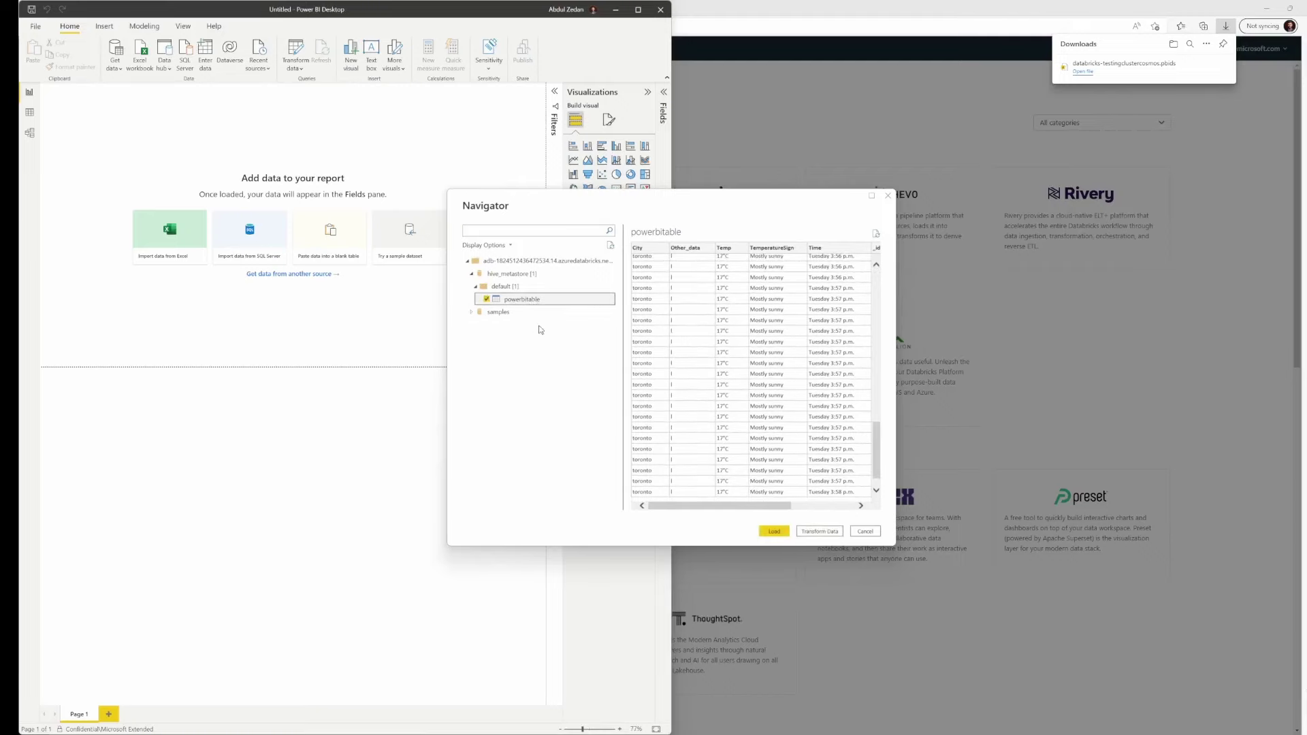
click(774, 532)
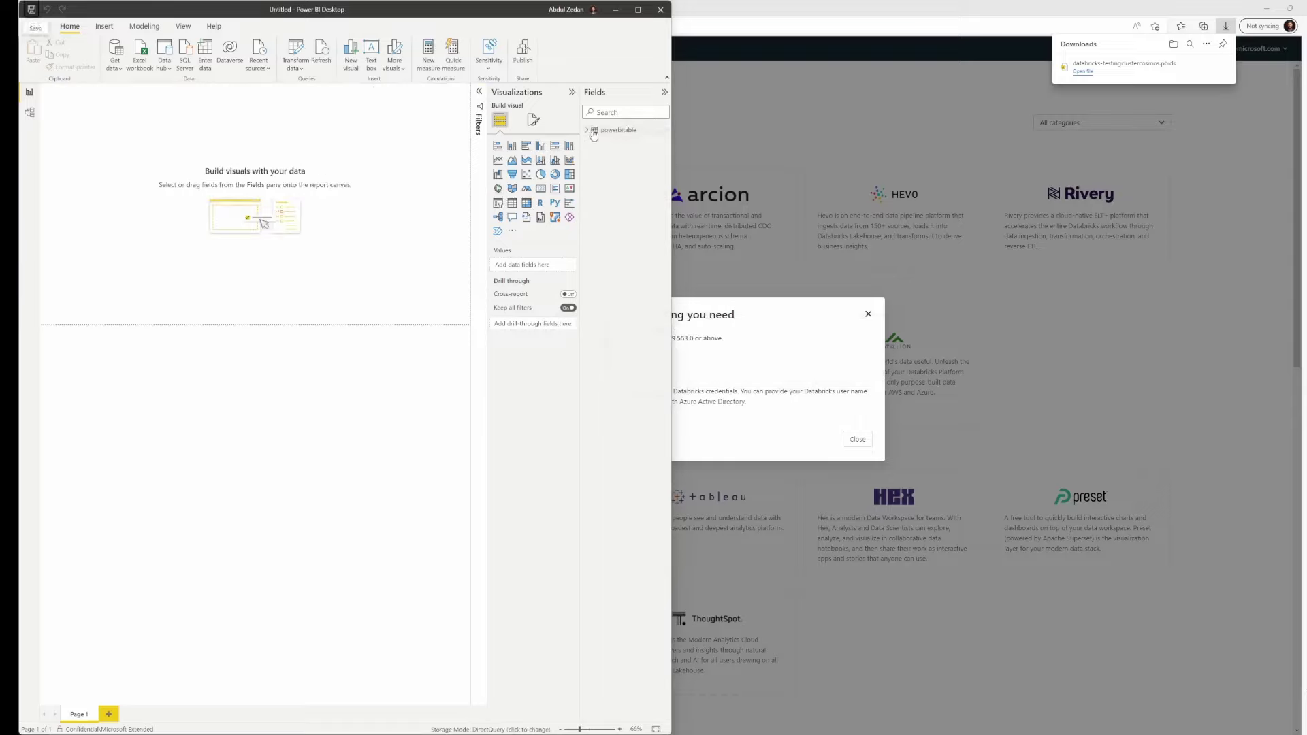
click(593, 130)
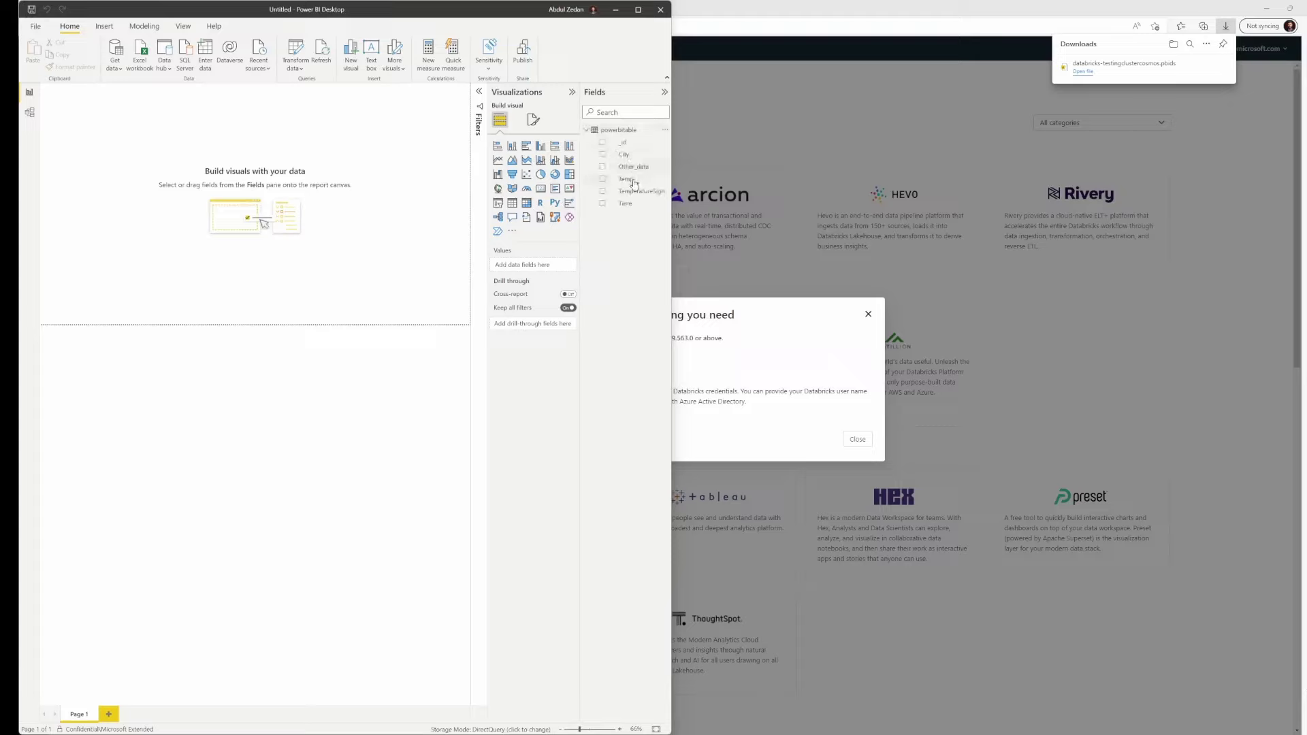